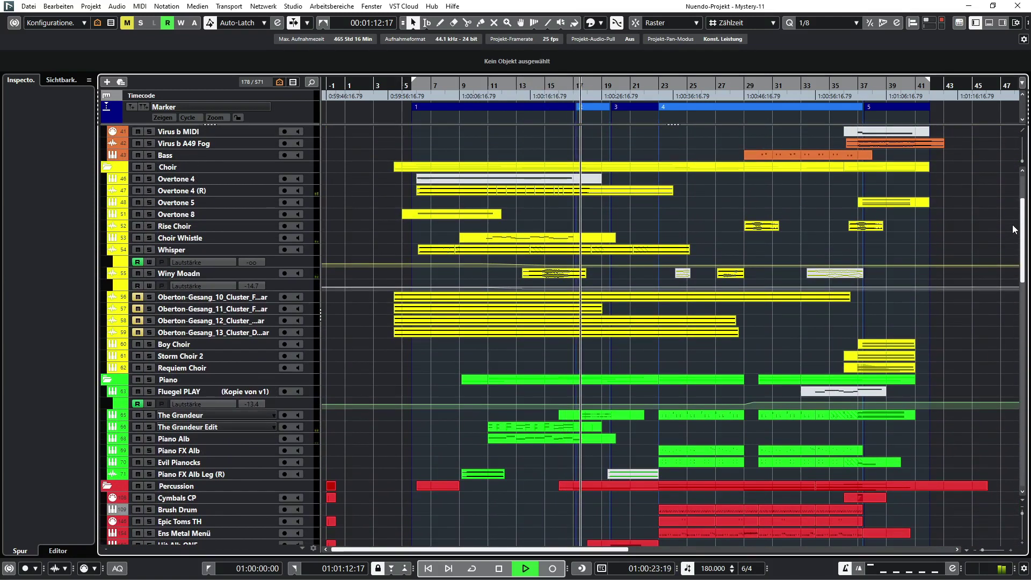
# - Look over the piano and percussion tracks during playback and scan the channels in the MixConsole
pyautogui.scroll(-5, 950, 249)
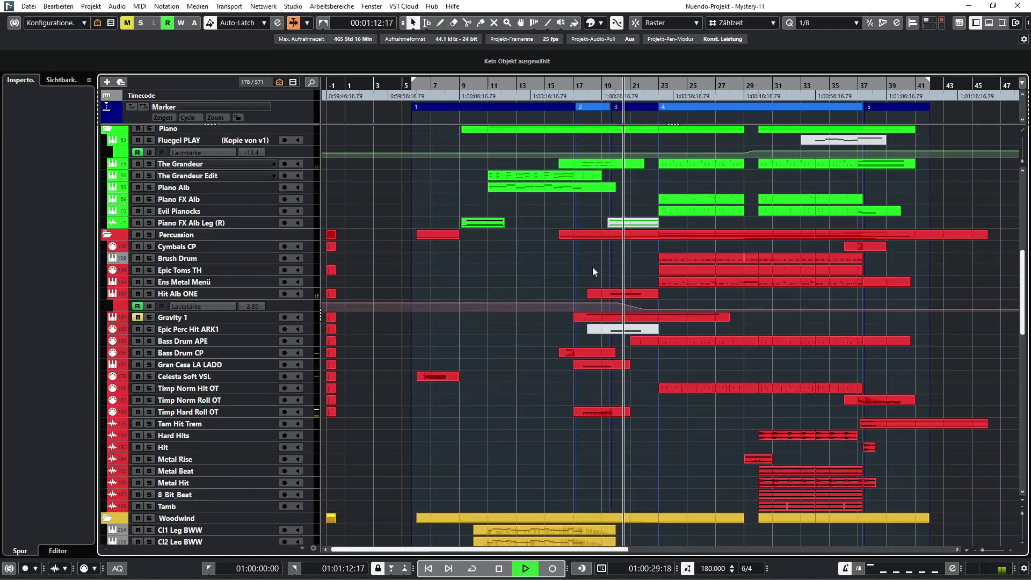
pyautogui.press('F3')
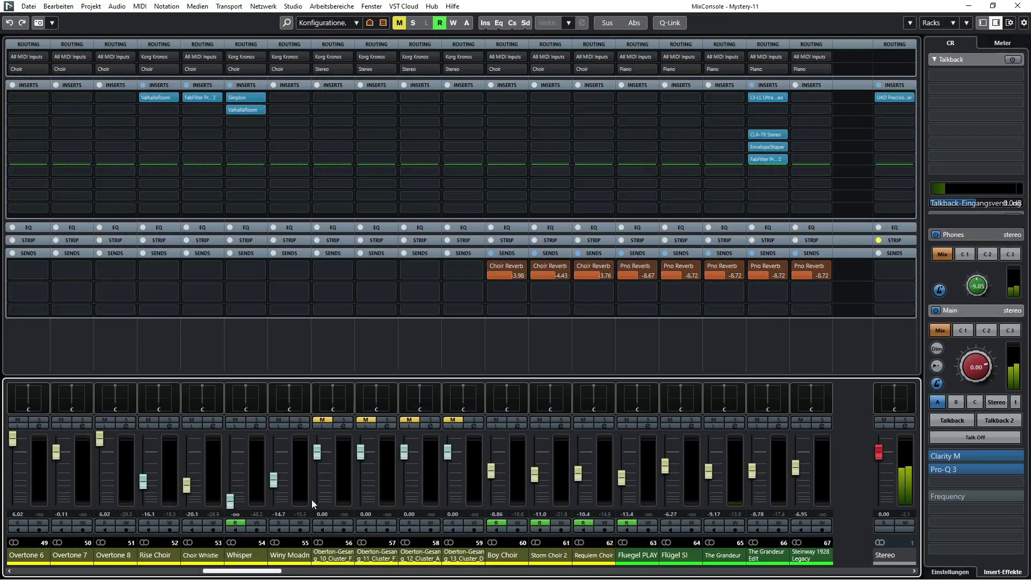
pyautogui.moveTo(215, 575); pyautogui.dragTo(787, 572)
pyautogui.press('F3')
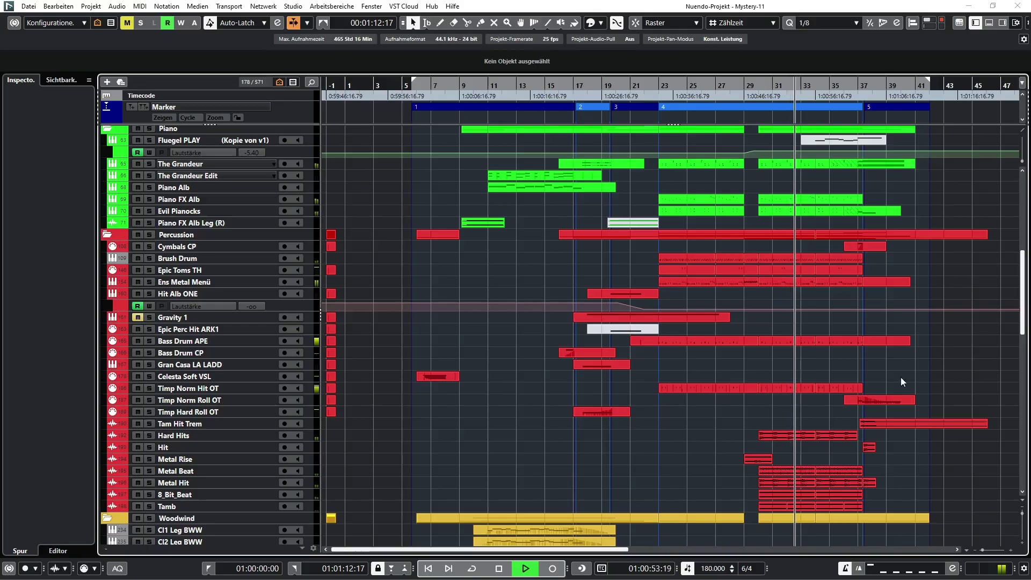
# - Examine the Horn 6 CB part's notes and controller curves in the Key Editor and look through the woodwind, brass and string tracks
pyautogui.scroll(-5, 900, 377)
pyautogui.scroll(-2, 886, 377)
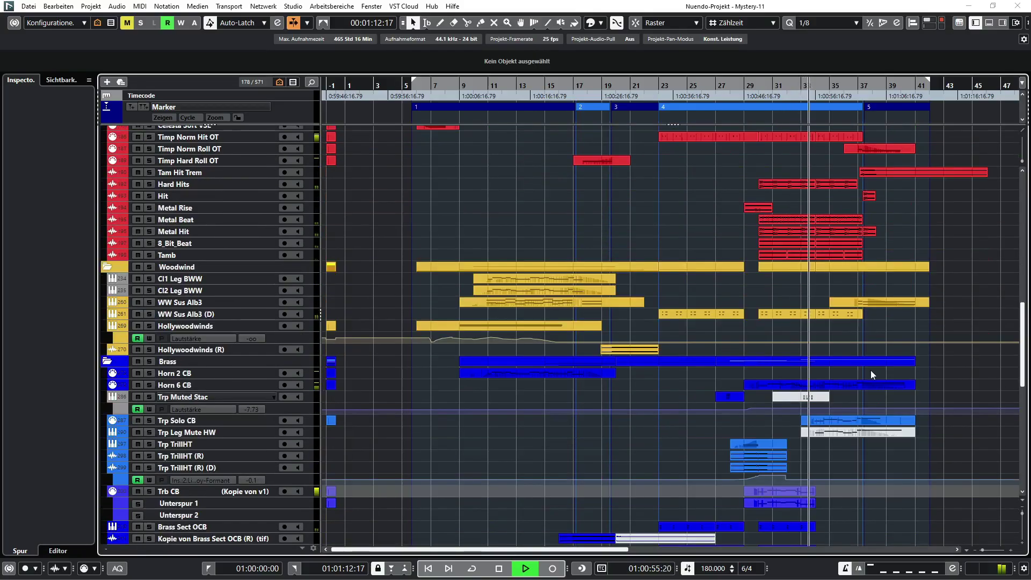
pyautogui.doubleClick(849, 383)
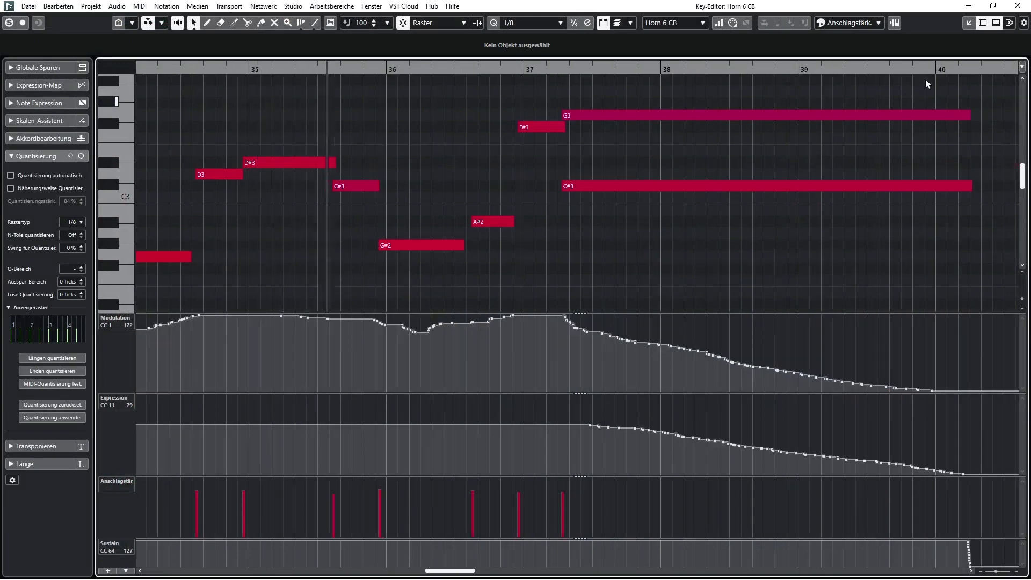
pyautogui.click(1017, 6)
pyautogui.scroll(-6, 952, 321)
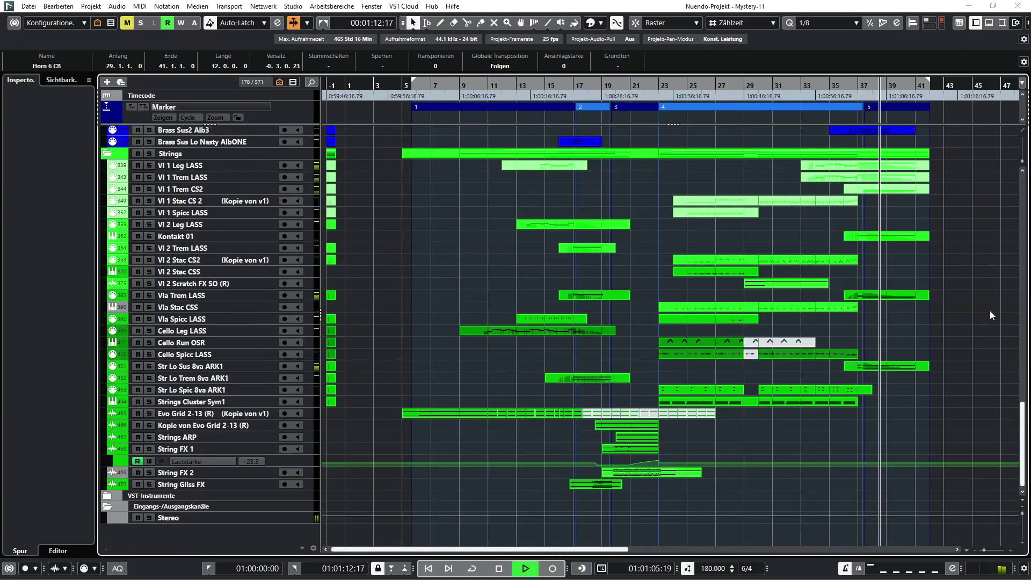
pyautogui.scroll(15, 991, 310)
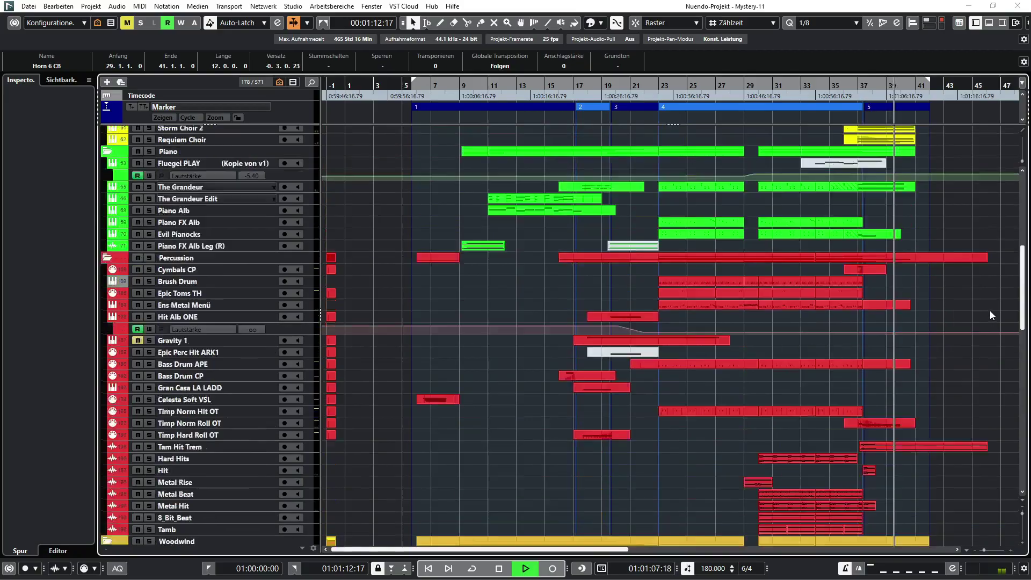
pyautogui.scroll(5, 990, 310)
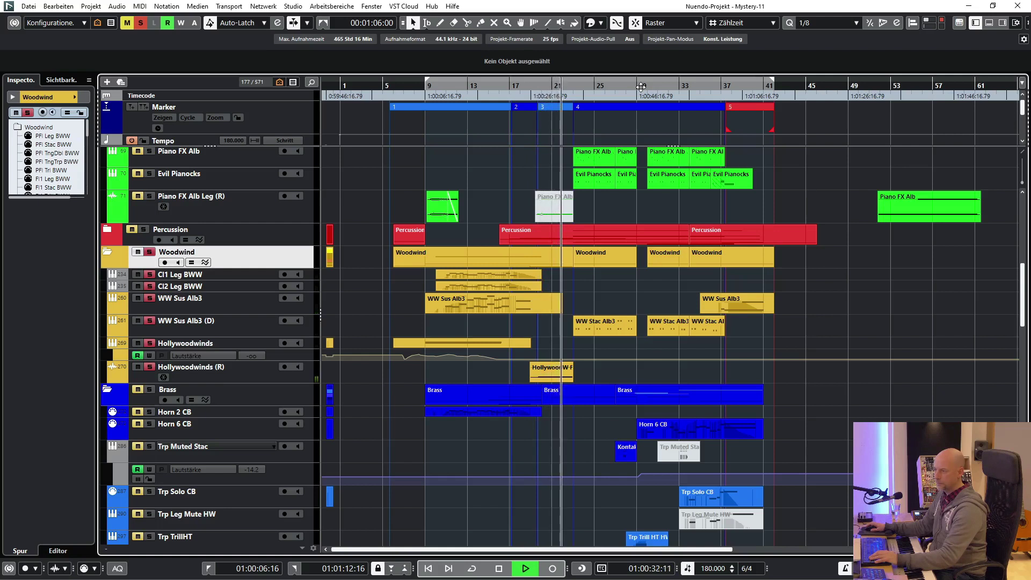
# - Audition the soloed Woodwind folder from bar 29 and stop playback
pyautogui.click(640, 86)
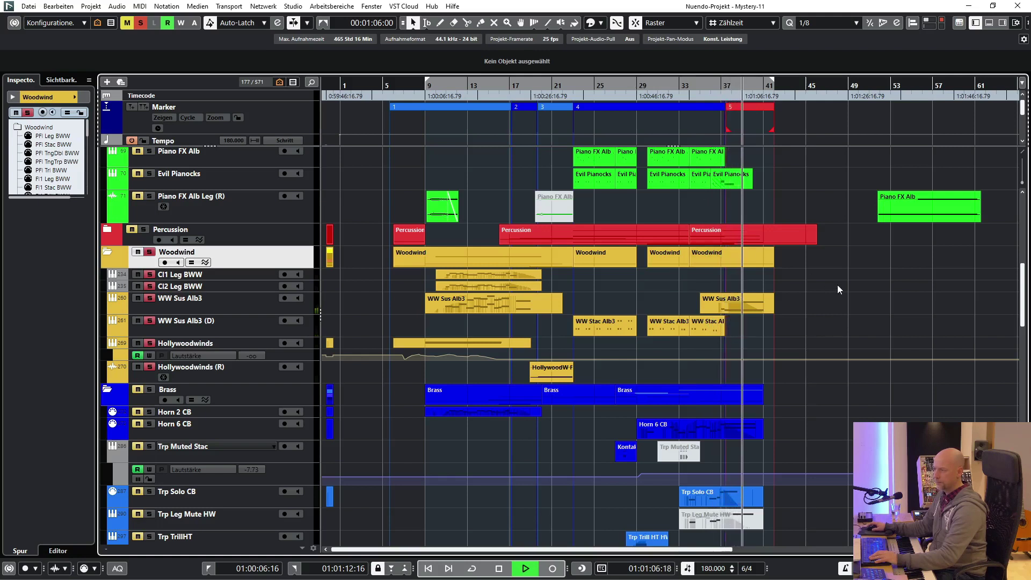
pyautogui.press('space')
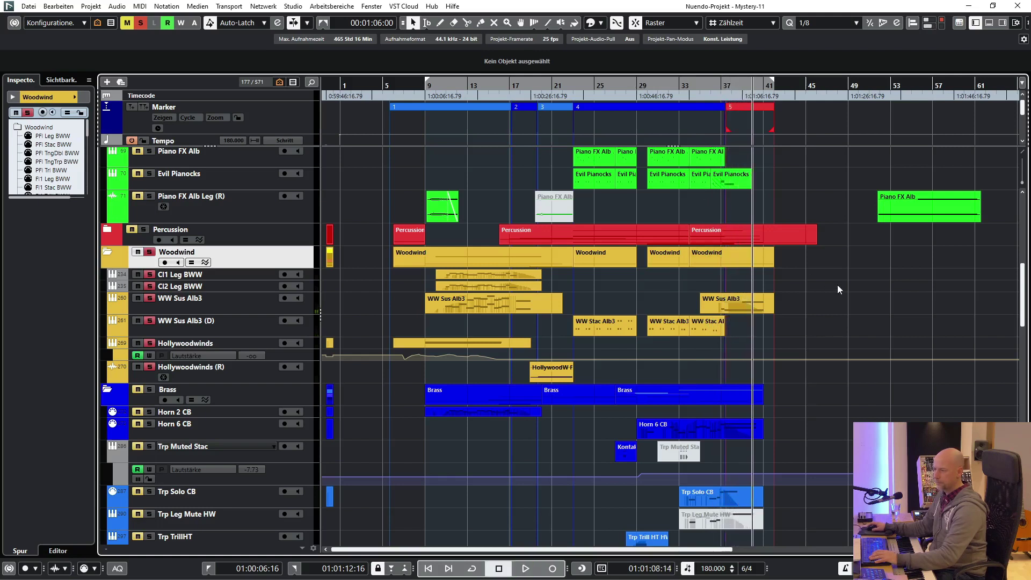
# - Audition the Hollywoodwinds track from the left locator and inspect its Kontakt instrument
pyautogui.click(203, 348)
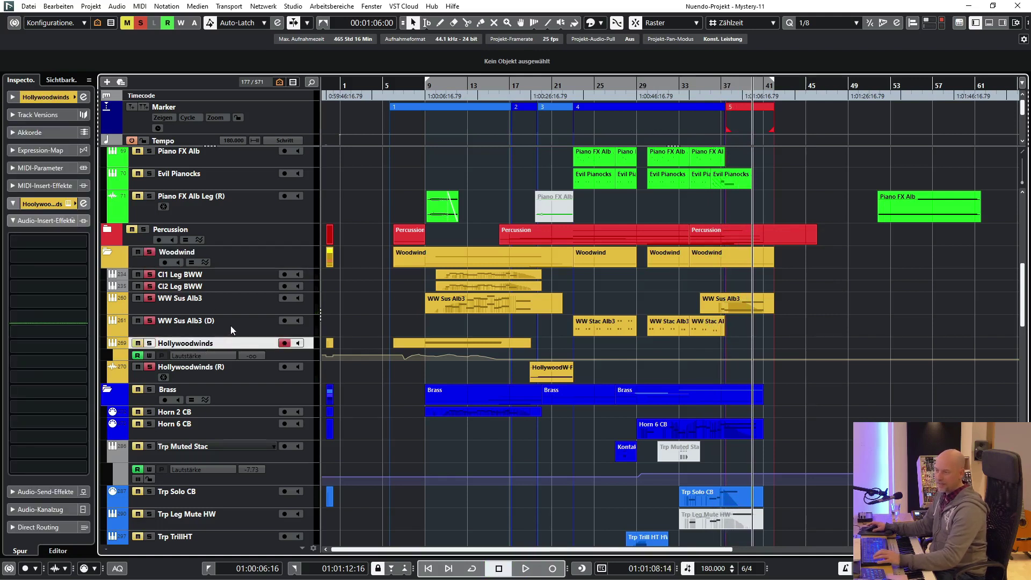
pyautogui.press('KP_1')
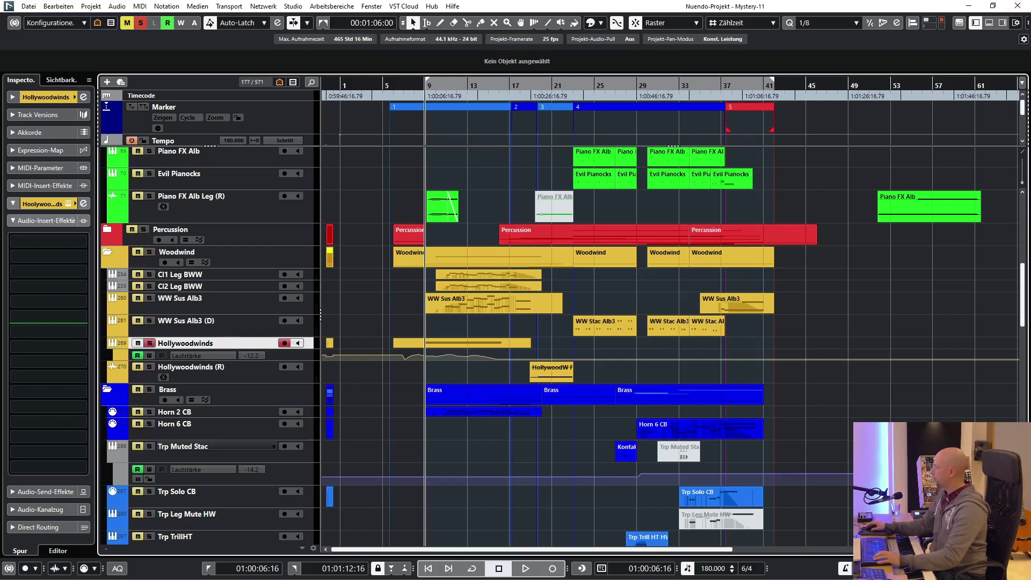
pyautogui.press('e')
pyautogui.press('space')
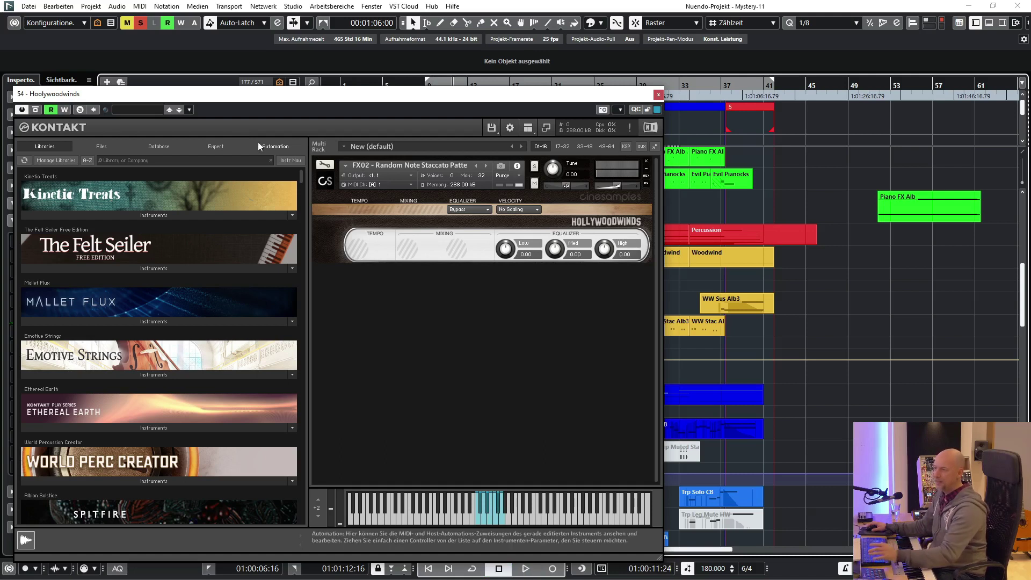
pyautogui.click(659, 95)
# - Solo the Cl1 Leg BWW and Cl2 Leg BWW tracks and play them with the left locator at about bar 10
pyautogui.keyDown('shift'); pyautogui.click(251, 290); pyautogui.keyUp('shift')
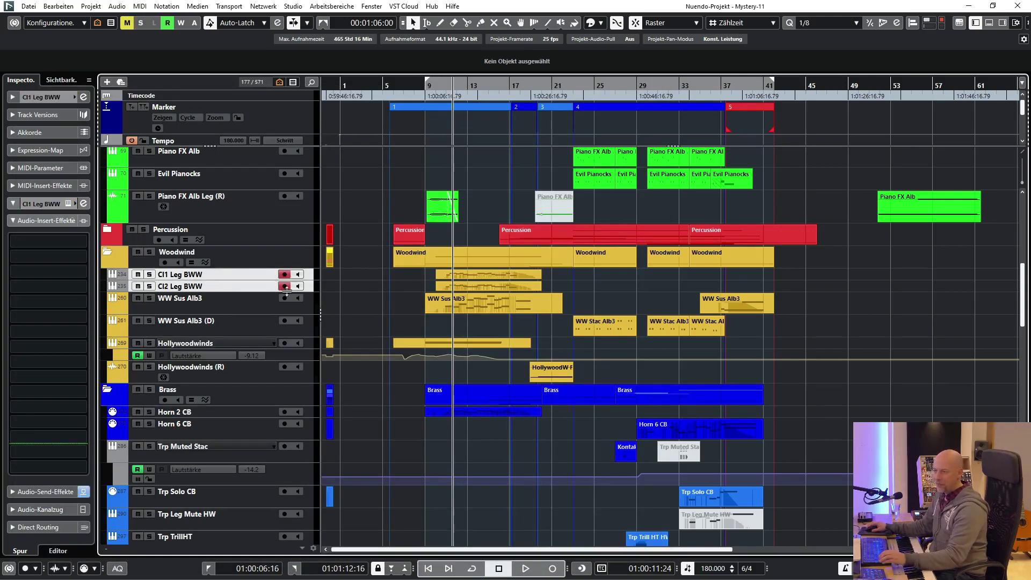
pyautogui.click(438, 86)
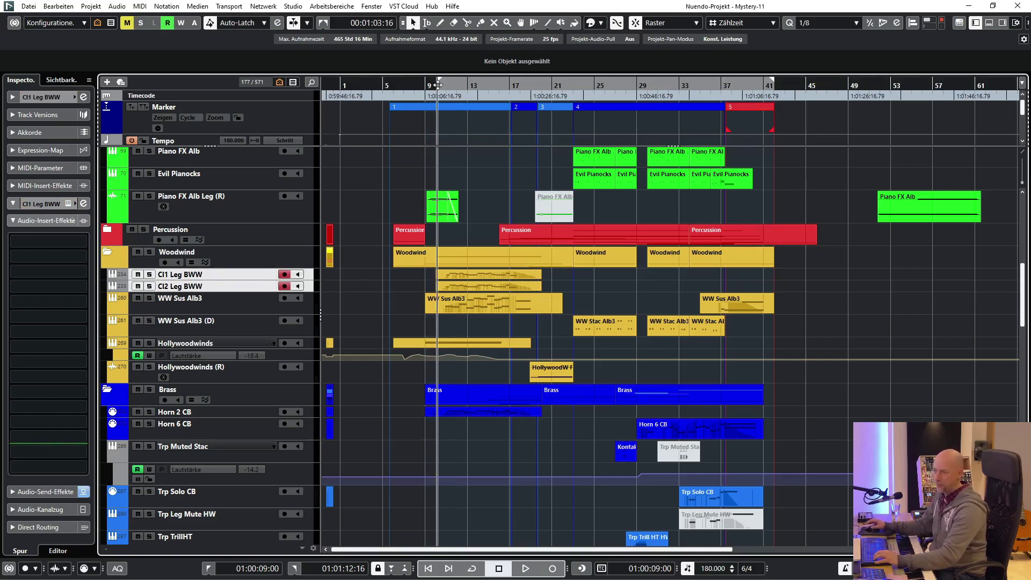
pyautogui.press('s')
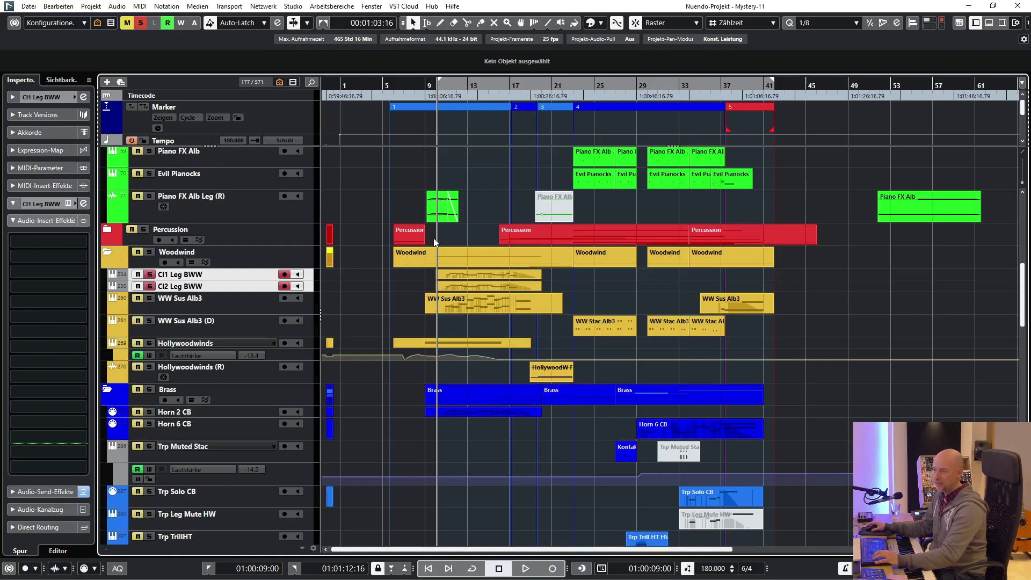
pyautogui.press('space')
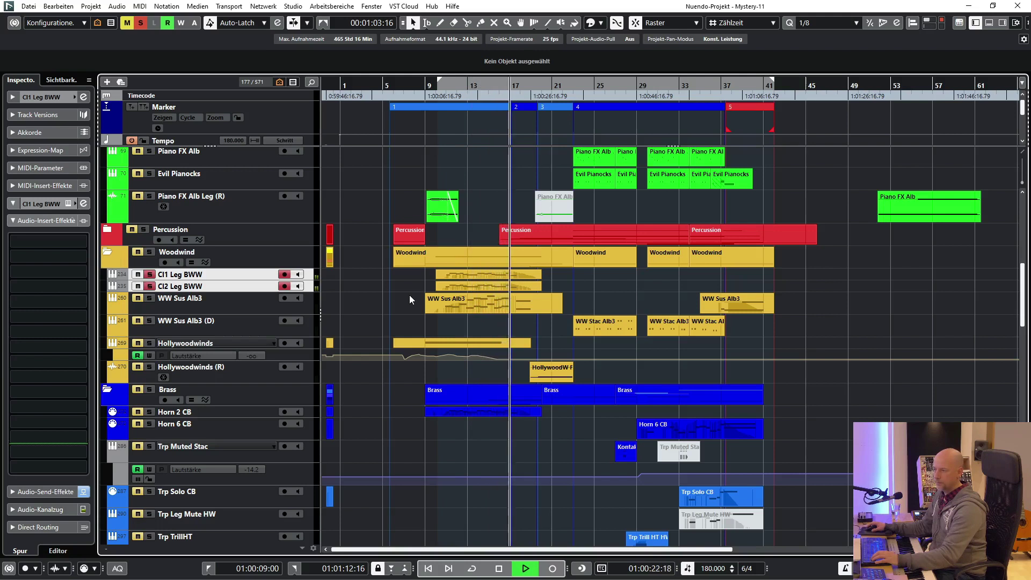
# - Stop playback and open the Kontakt instrument of the Cl1 Leg BWW track, moving its window aside
pyautogui.click(257, 278)
pyautogui.press('space')
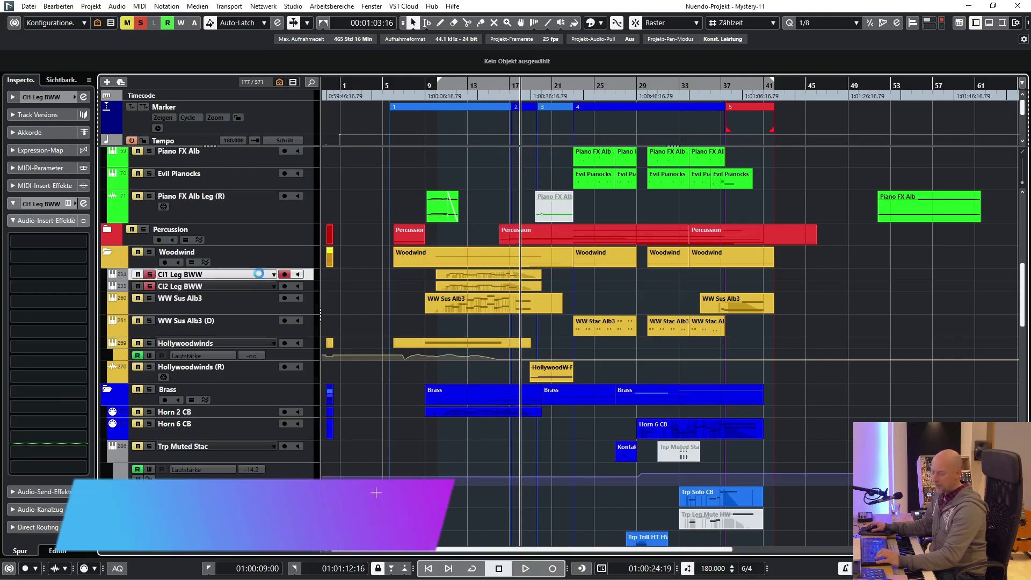
pyautogui.press('Return')
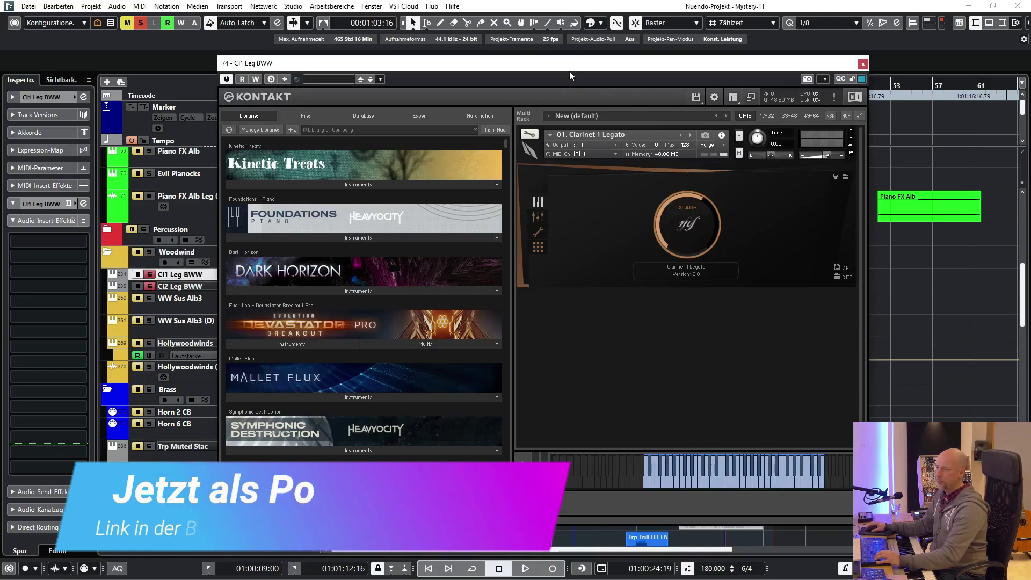
pyautogui.moveTo(570, 72); pyautogui.dragTo(411, 71)
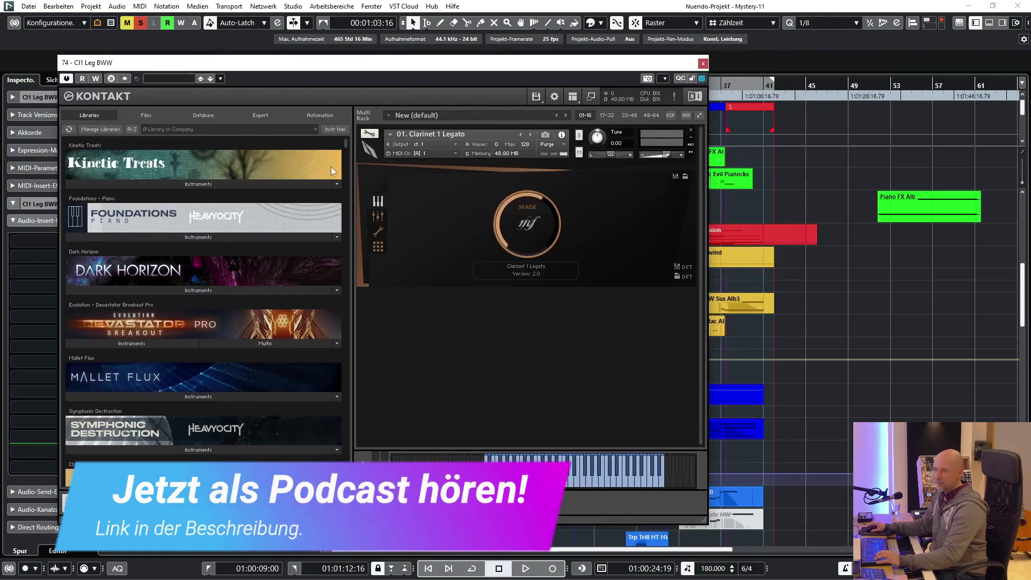
# - Search the Kontakt libraries for "berlin", browse the Clarinet 1 single articulations in Berlin Woodwinds, and close the instrument
pyautogui.click(262, 130)
pyautogui.write('berlin')
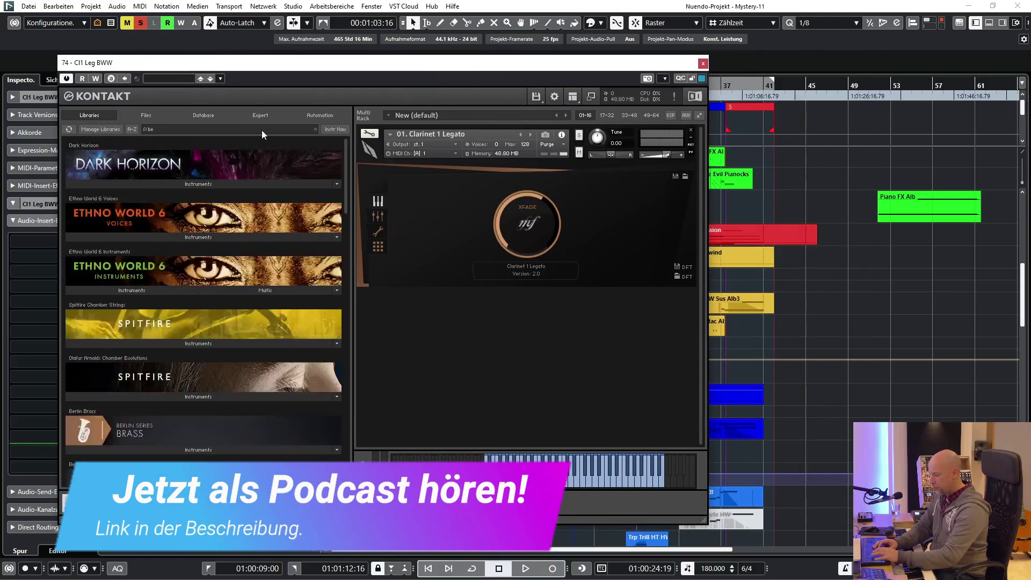
pyautogui.click(132, 291)
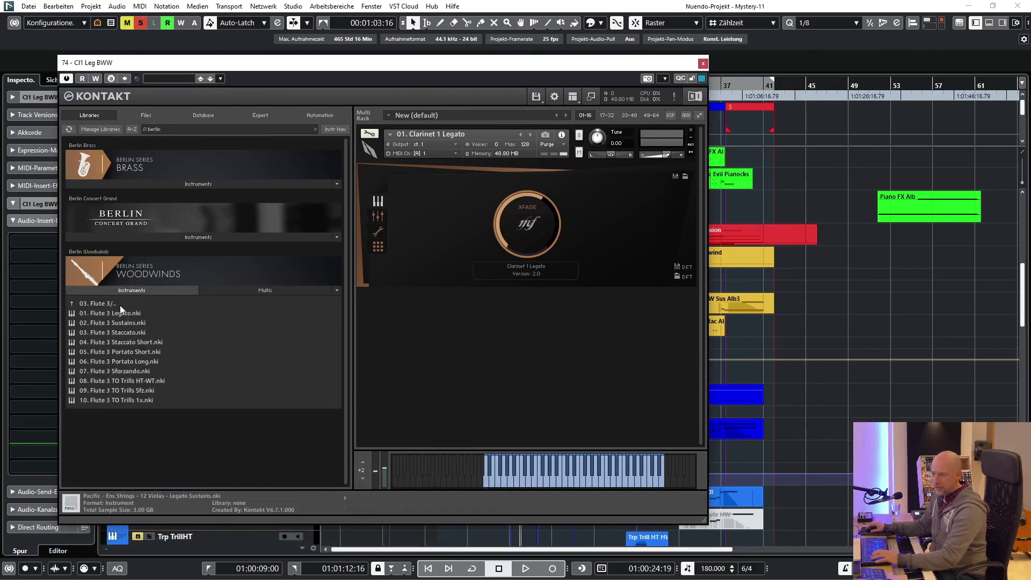
pyautogui.click(120, 305)
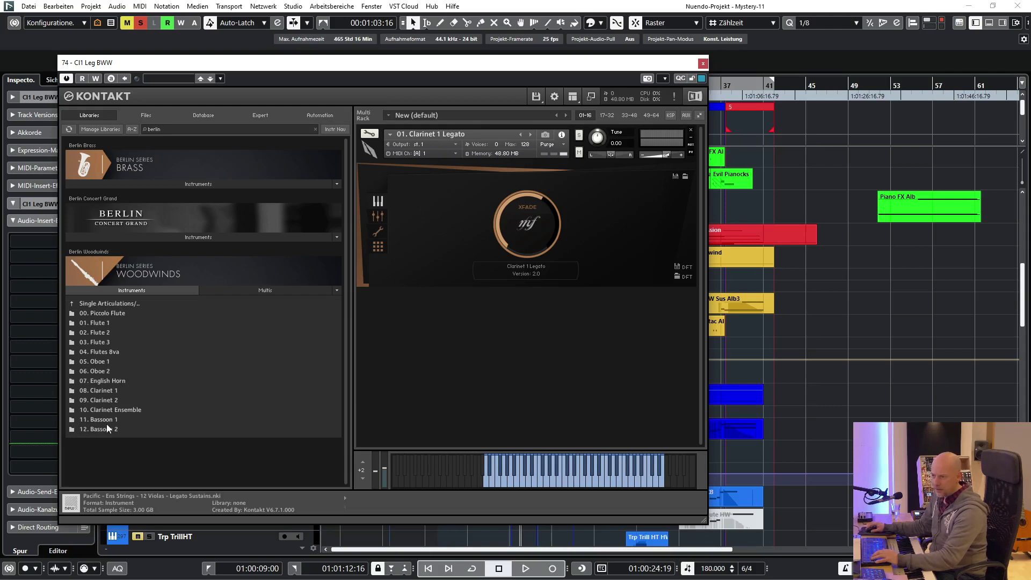
pyautogui.click(112, 393)
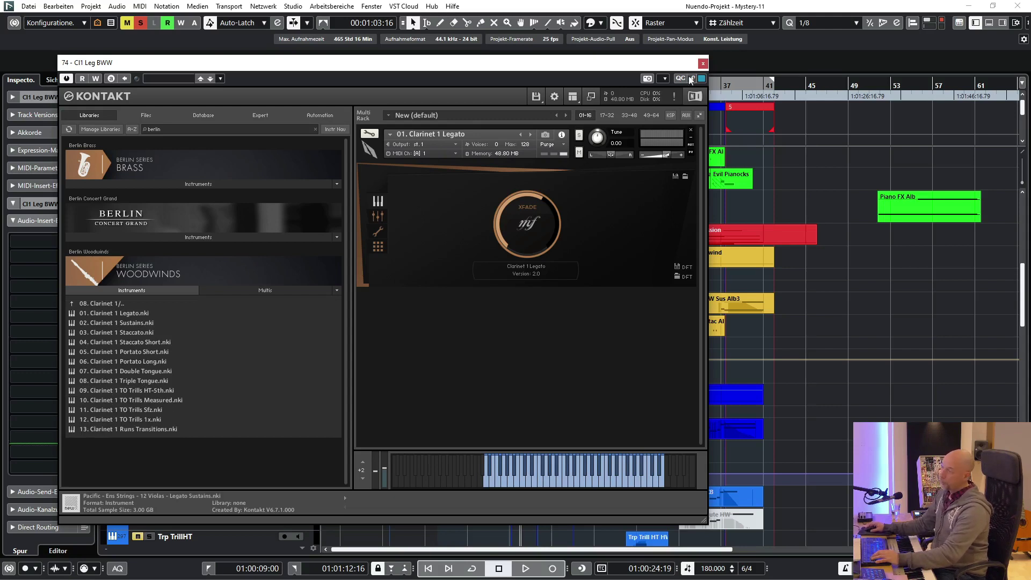
pyautogui.click(703, 64)
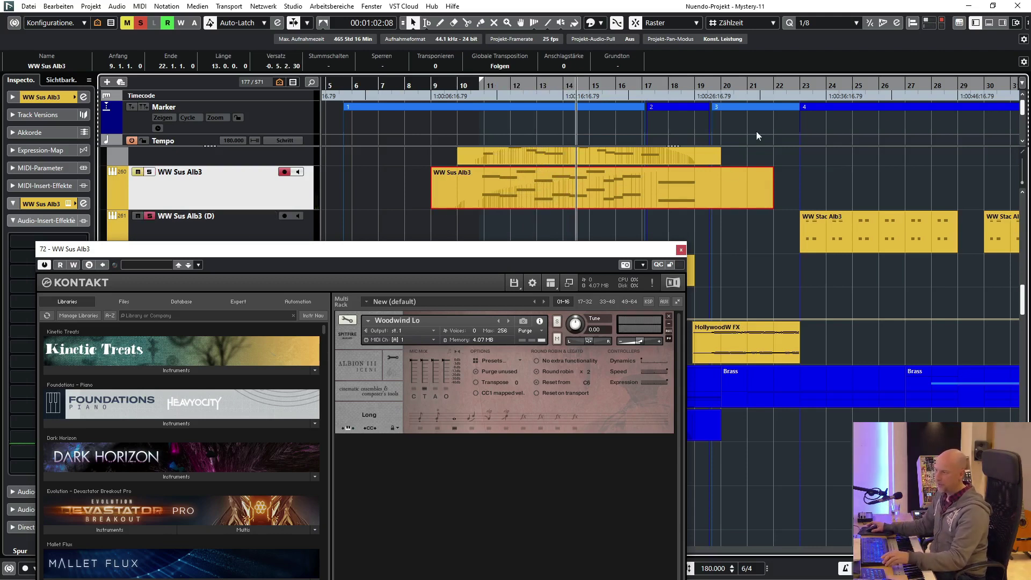
# - Audition the WW Stac Alb3 parts from bar 23 and move the WW Sus Alb3 Kontakt window clear of the woodwind tracks
pyautogui.click(804, 89)
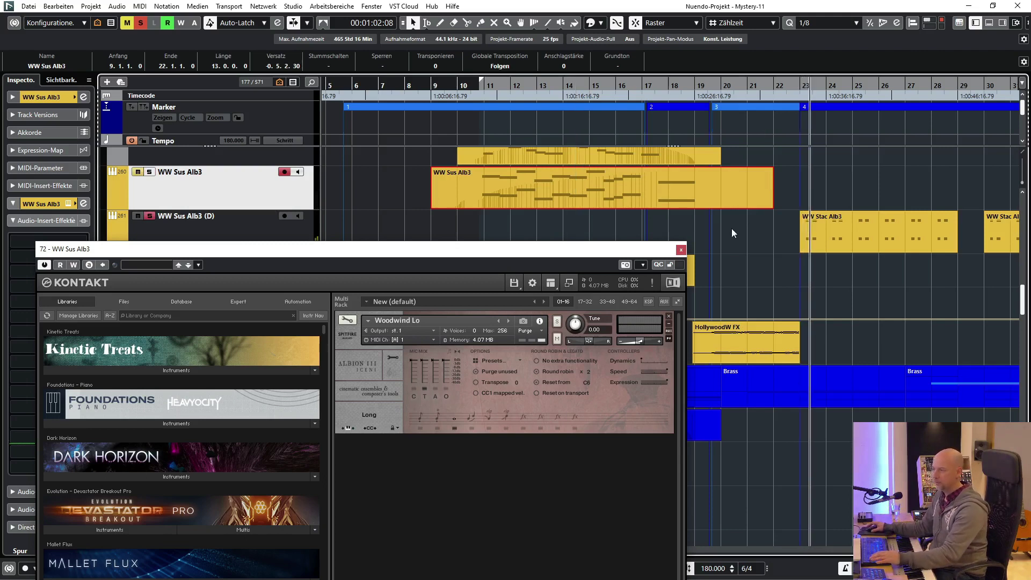
pyautogui.press('f')
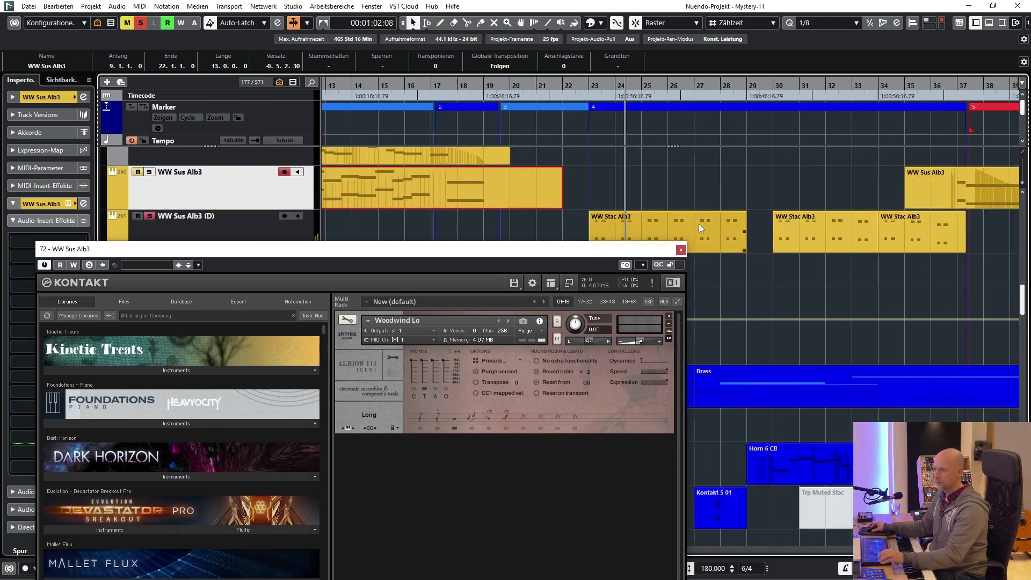
pyautogui.scroll(-3, 736, 186)
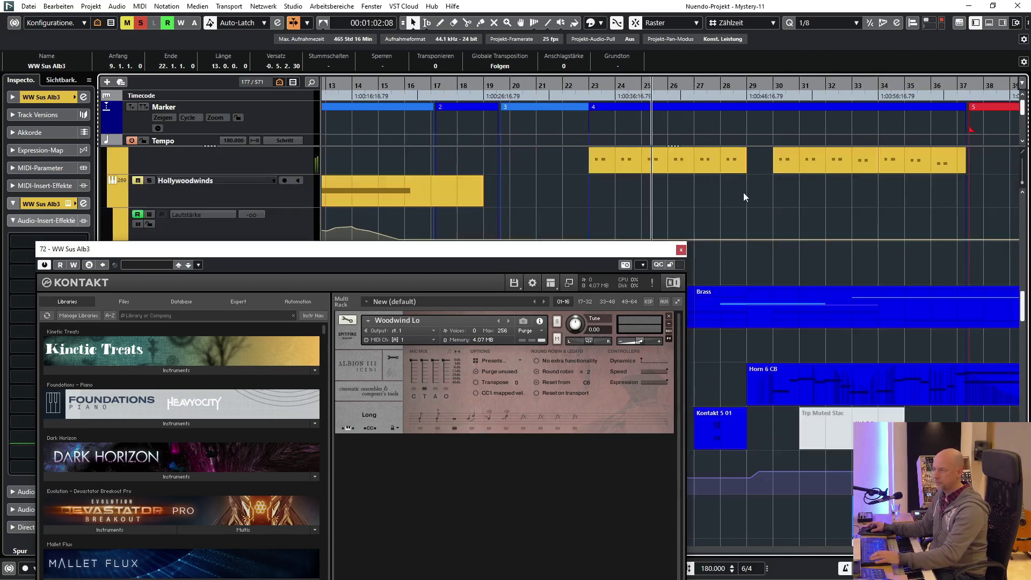
pyautogui.scroll(5, 756, 201)
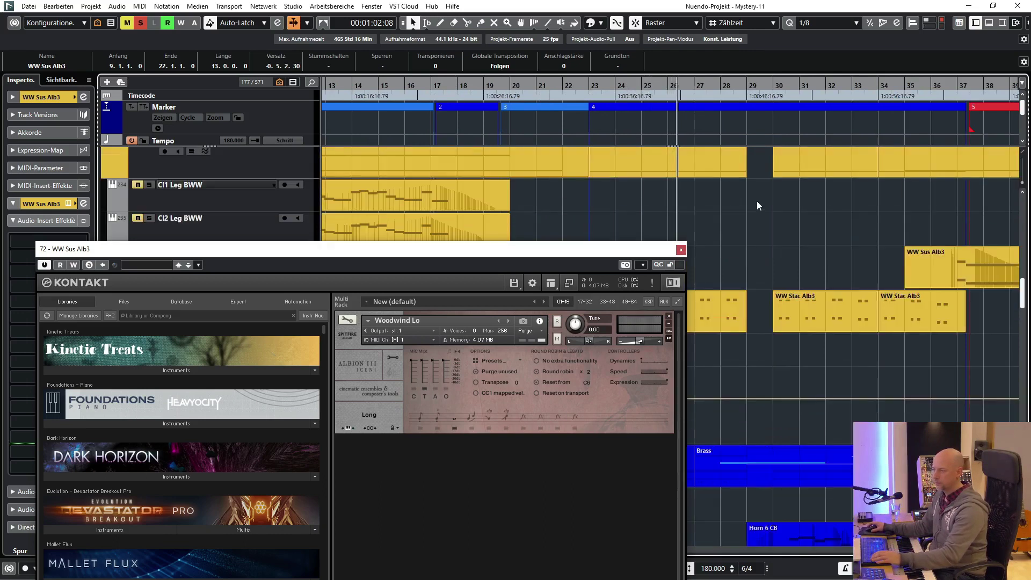
pyautogui.moveTo(639, 257); pyautogui.dragTo(661, 393)
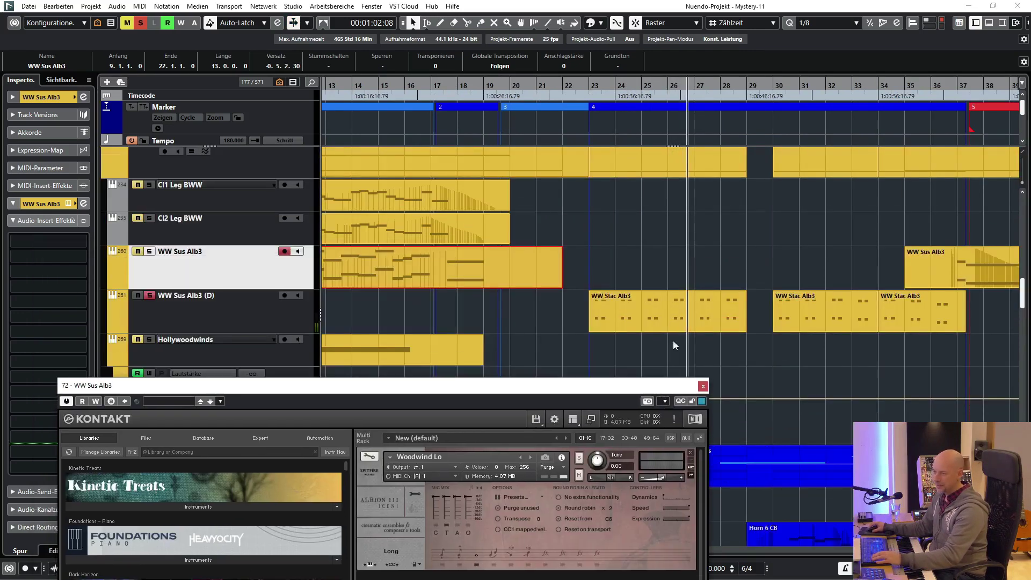
pyautogui.scroll(-3, 737, 245)
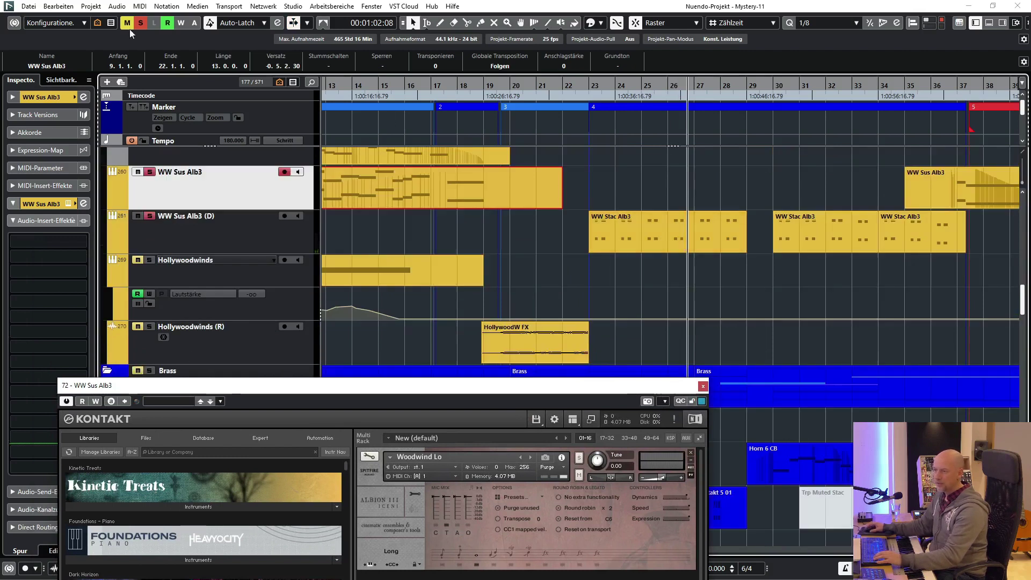
# - Compare playback of the soloed Evo Grid 2-13 (R) track with its PanMan insert bypassed and active, and inspect the plug-in
pyautogui.click(185, 360)
pyautogui.click(509, 95)
pyautogui.press('space')
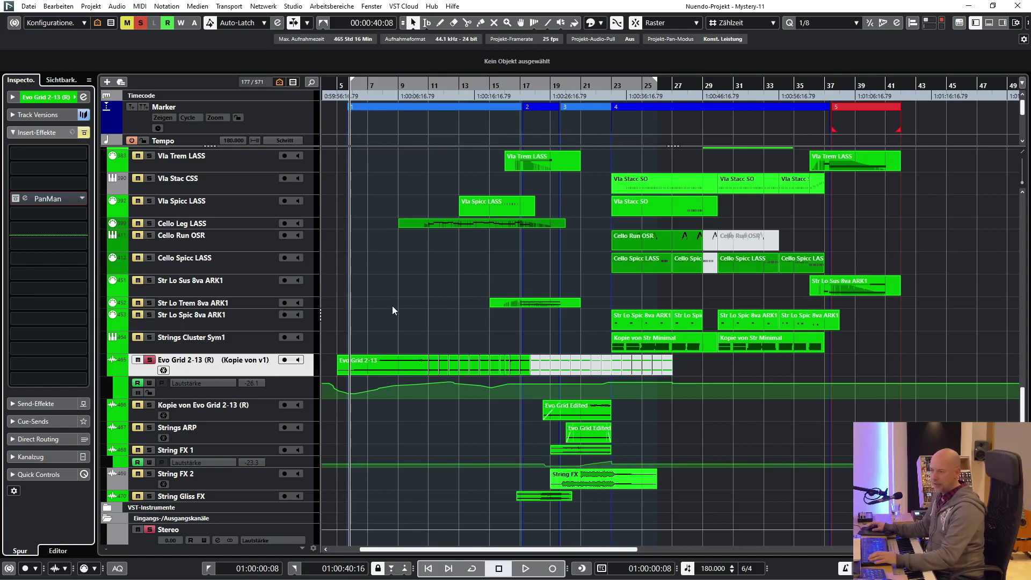
pyautogui.press('space')
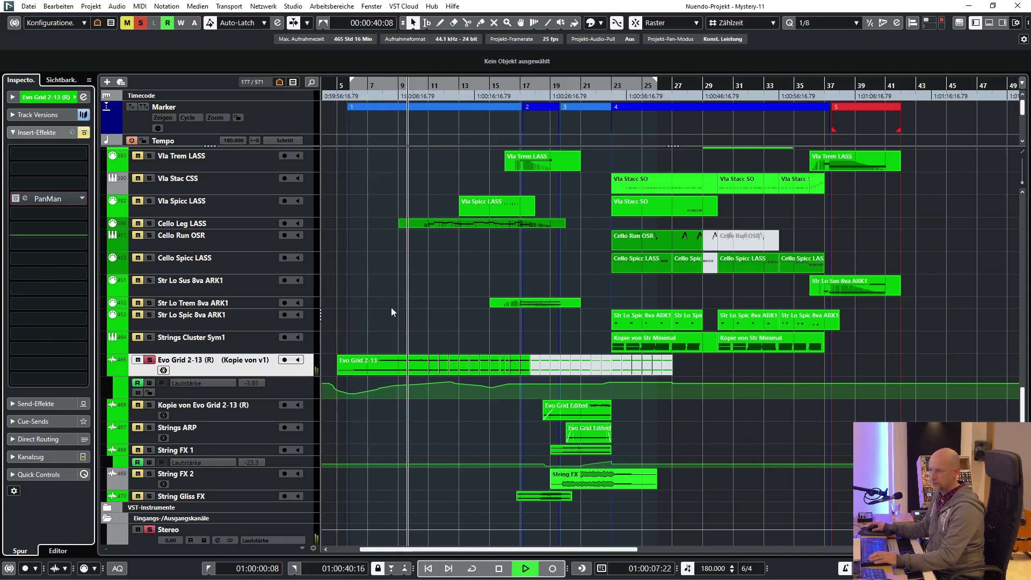
pyautogui.press('space')
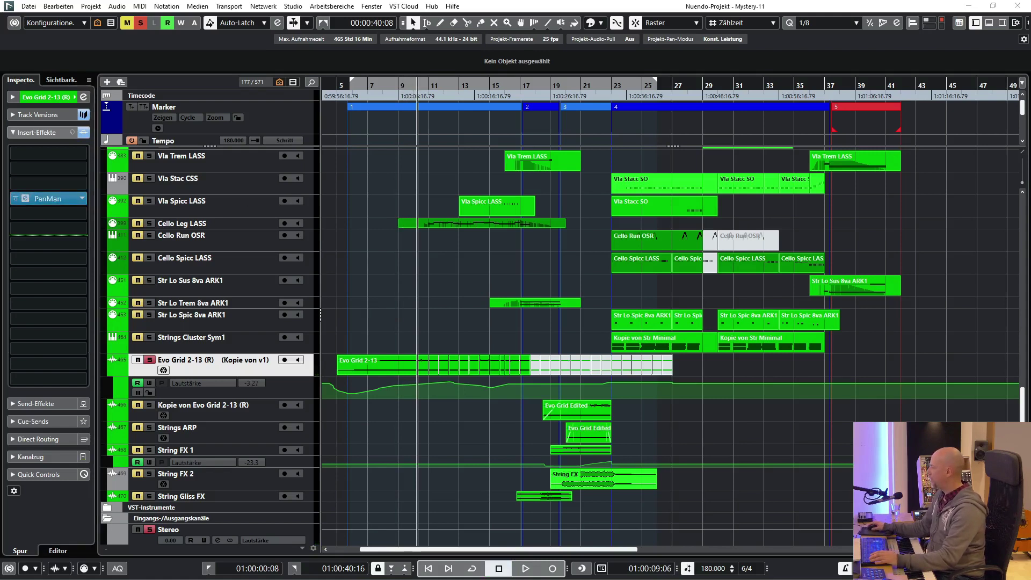
pyautogui.press('space')
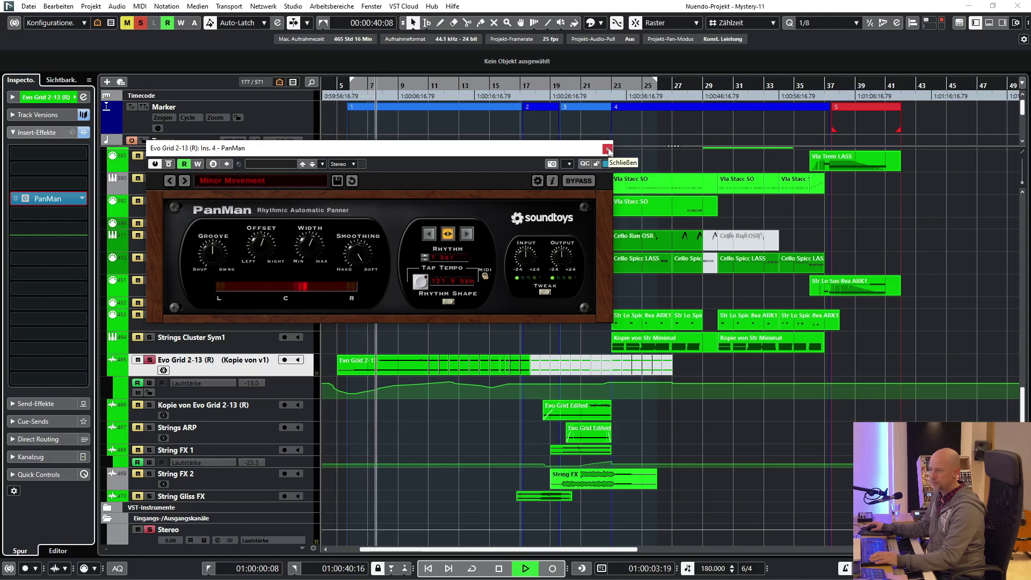
# - Close the PanMan window and stop playback of the Evo Grid 2-13 (R) track
pyautogui.click(608, 149)
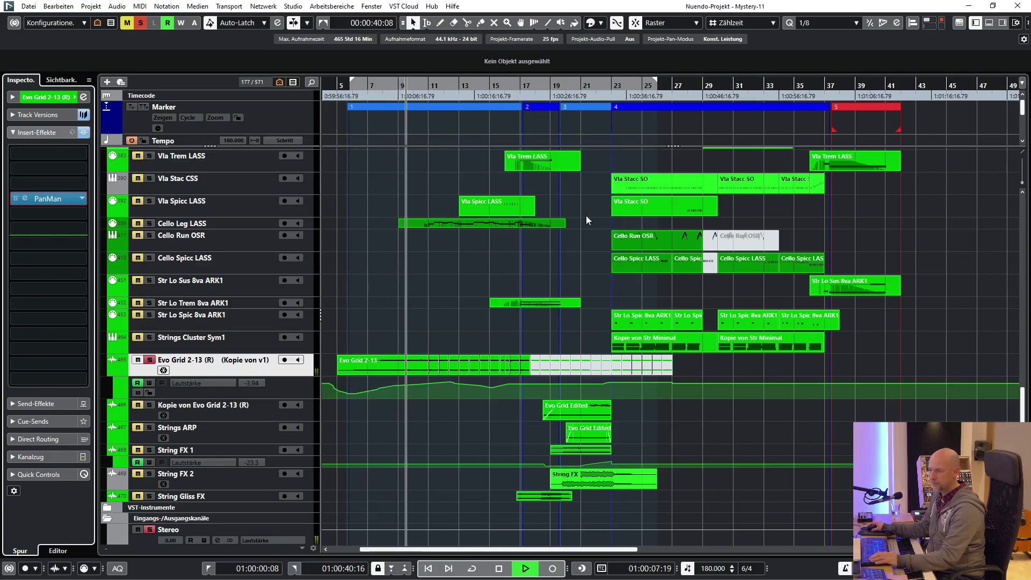
pyautogui.press('space')
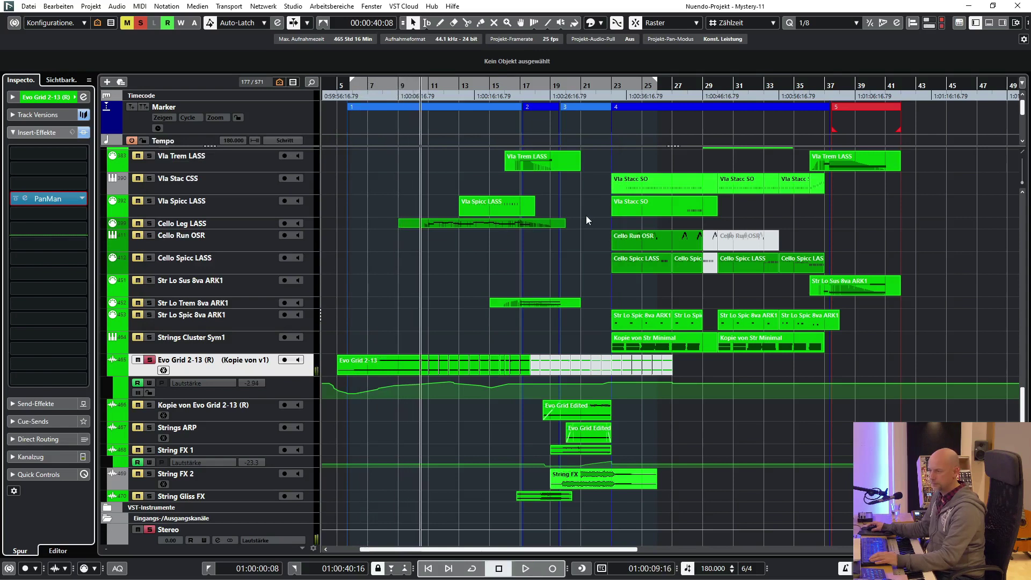
# - Audition the soloed Cello Leg LASS part, following its notes and modulation curve in the Key Editor
pyautogui.scroll(3, 537, 295)
pyautogui.click(469, 383)
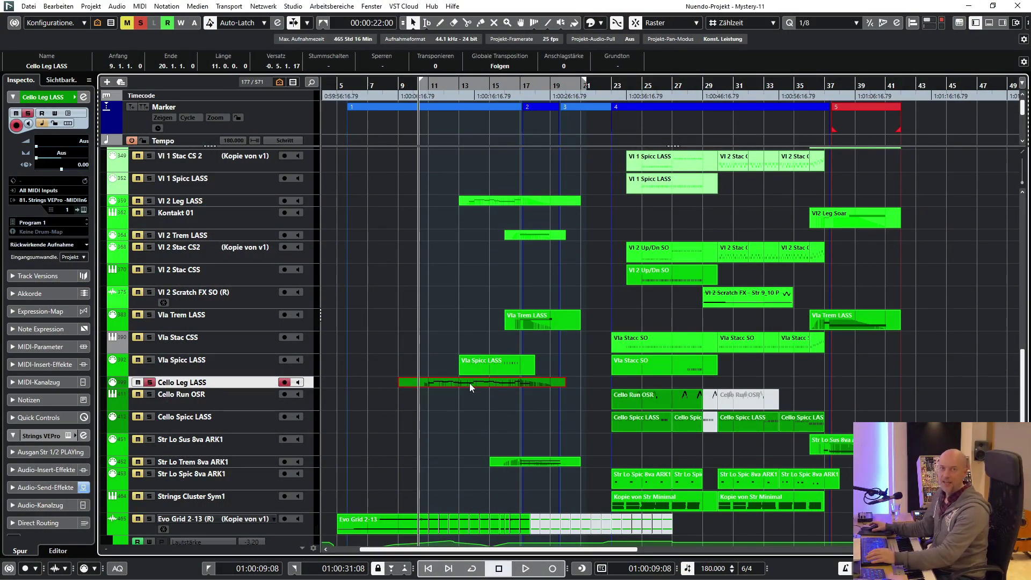
pyautogui.doubleClick(470, 382)
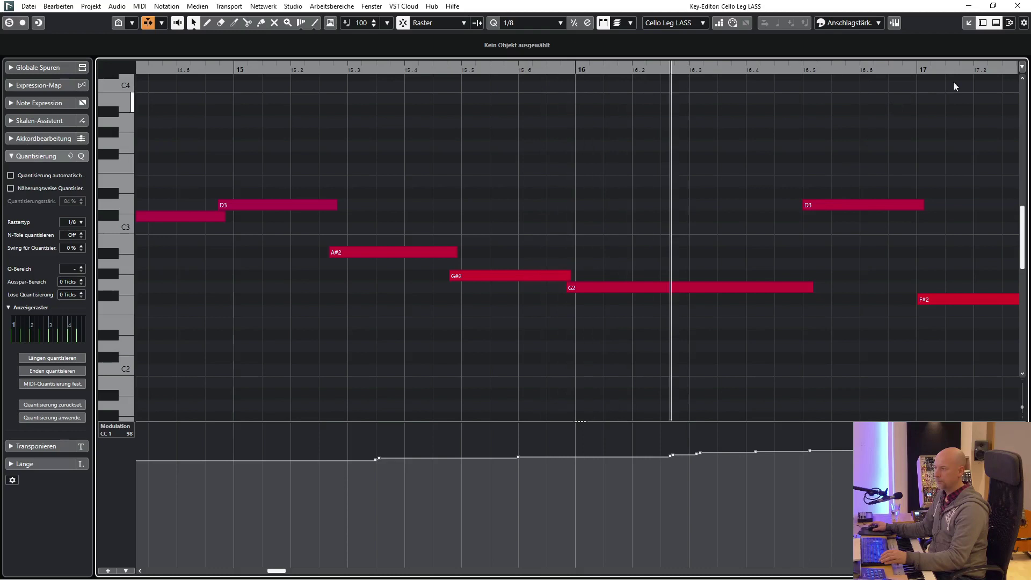
pyautogui.click(1017, 6)
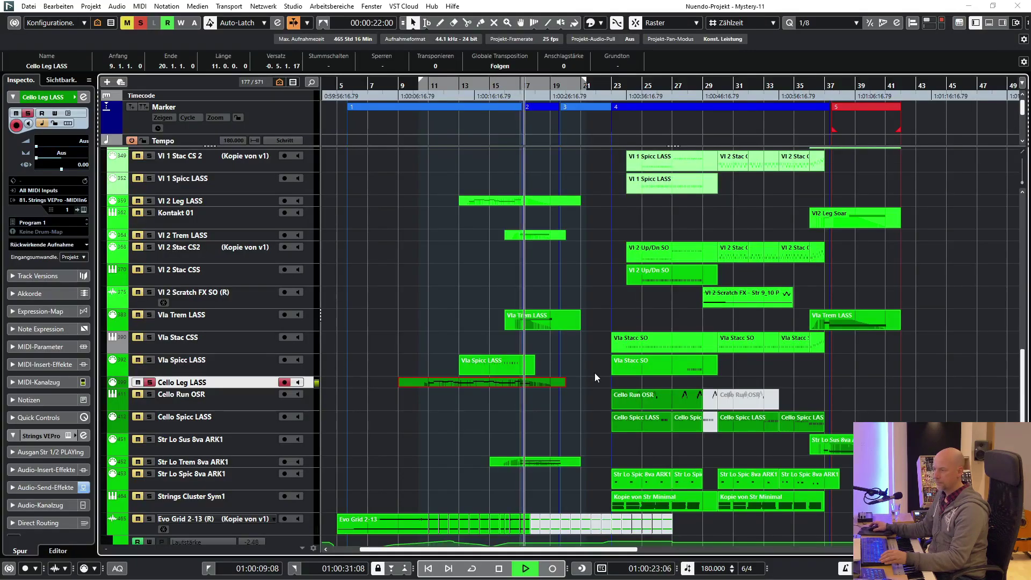
pyautogui.press('space')
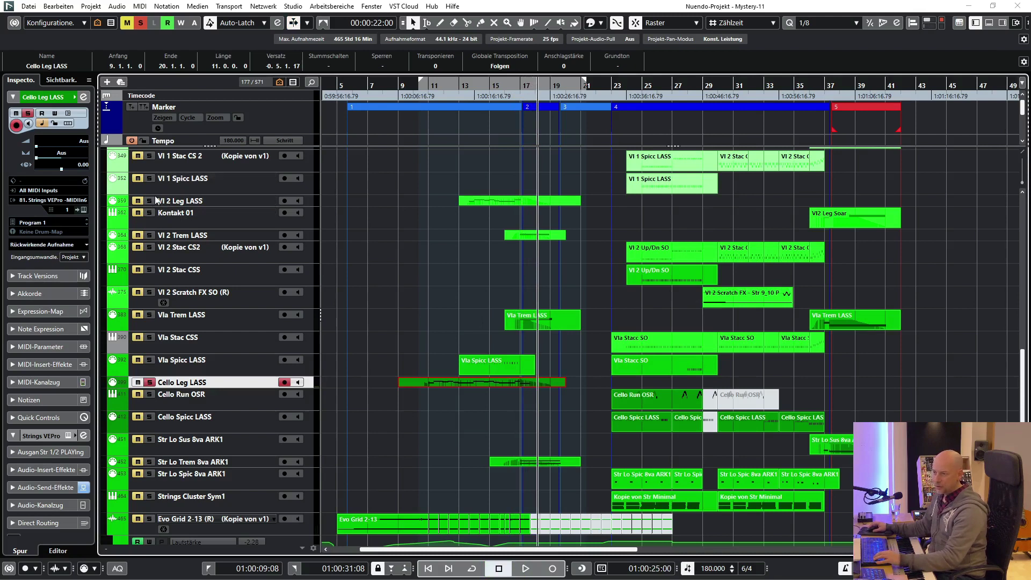
# - Play the VI 2 Leg LASS and Cello Leg LASS tracks soloed together from the left locator
pyautogui.press('KP_1')
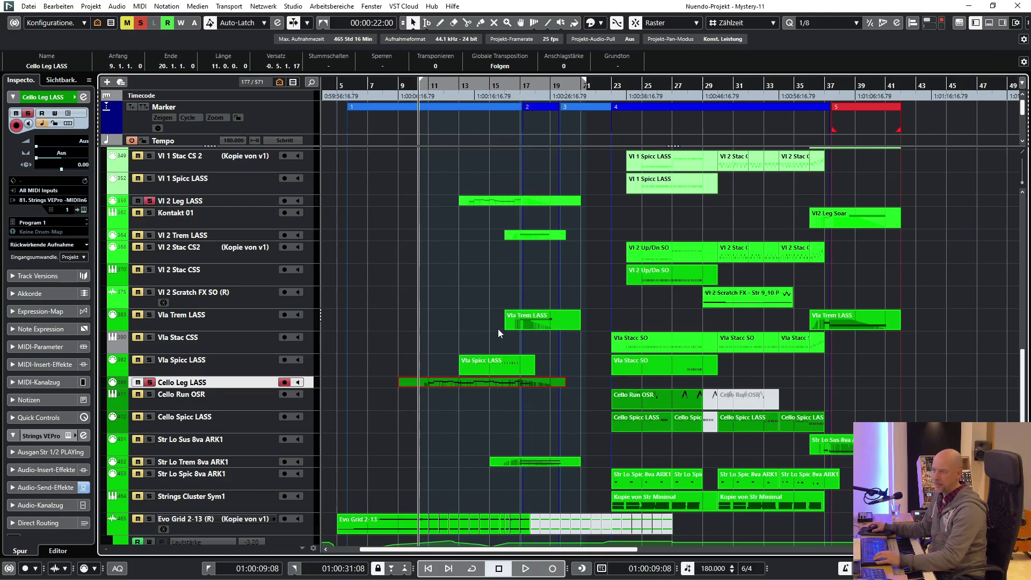
pyautogui.press('space')
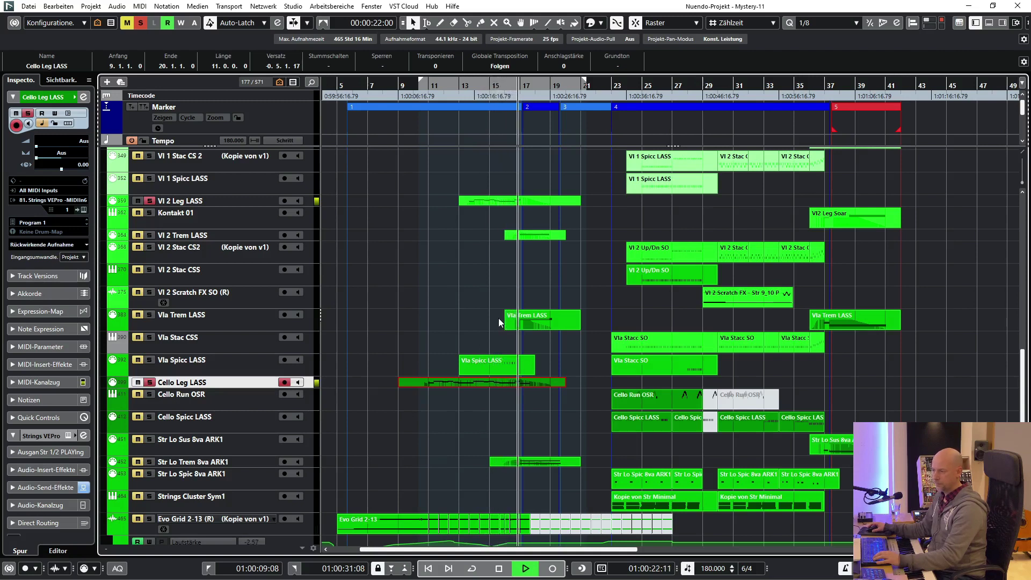
pyautogui.press('space')
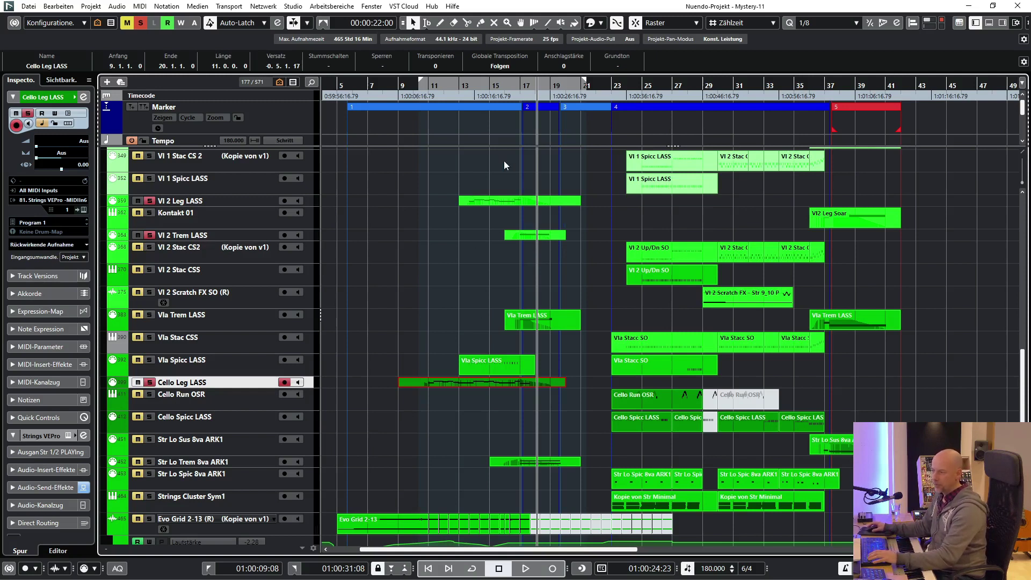
# - Audition the strings from around bar 15 with VI 2 Trem LASS added to the solo
pyautogui.doubleClick(490, 86)
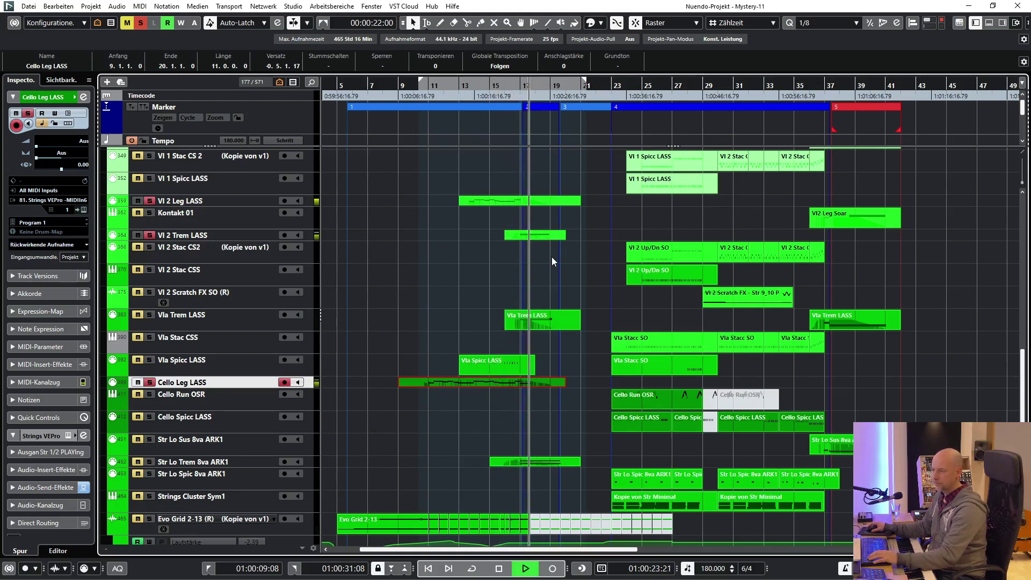
pyautogui.press('space')
pyautogui.click(552, 257)
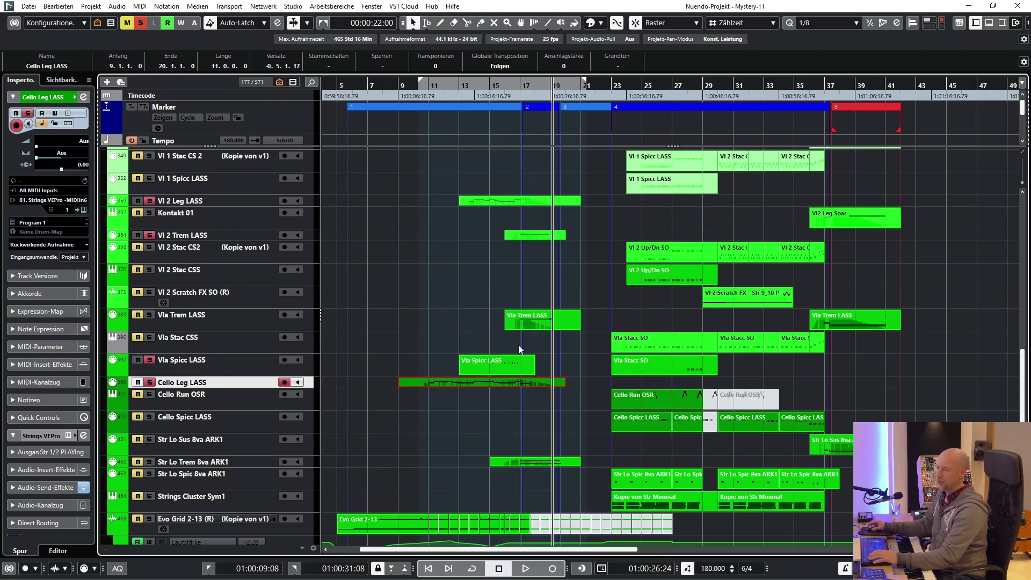
# - Set the cursor to bar 13 and examine the Vla Spicc LASS part's repeated notes and velocities in the Key Editor
pyautogui.click(460, 83)
pyautogui.doubleClick(498, 365)
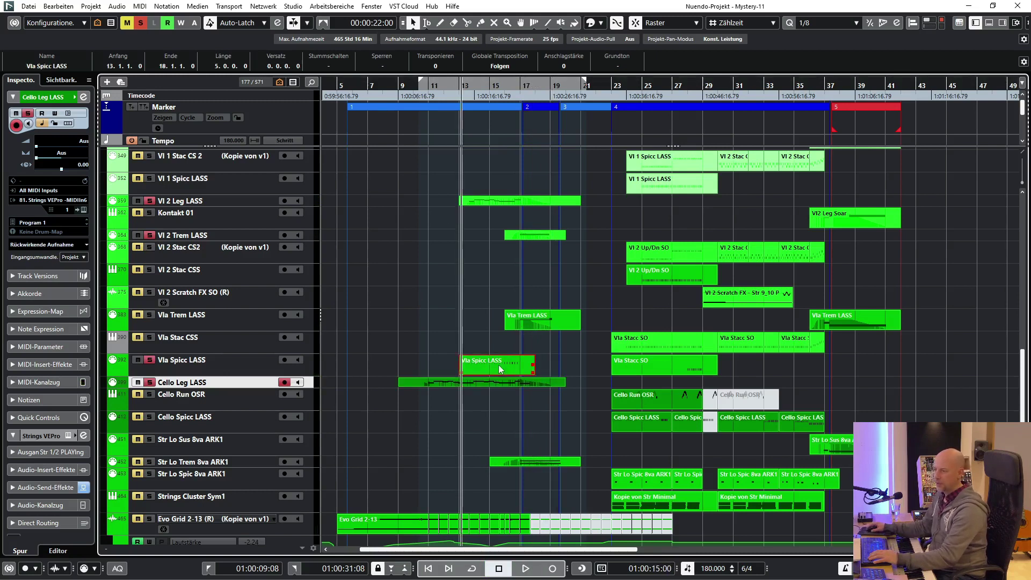
pyautogui.press('space')
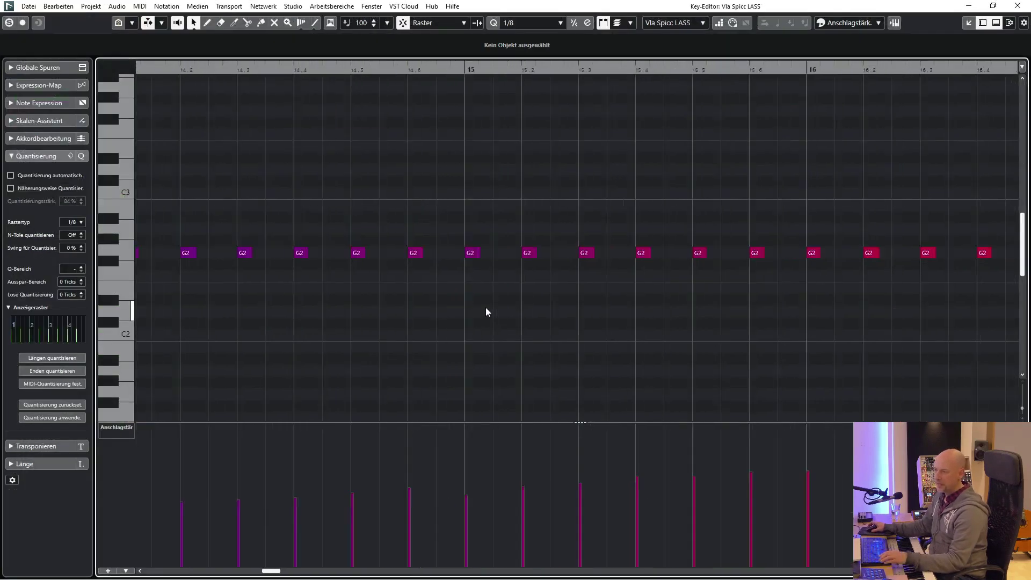
pyautogui.press('space')
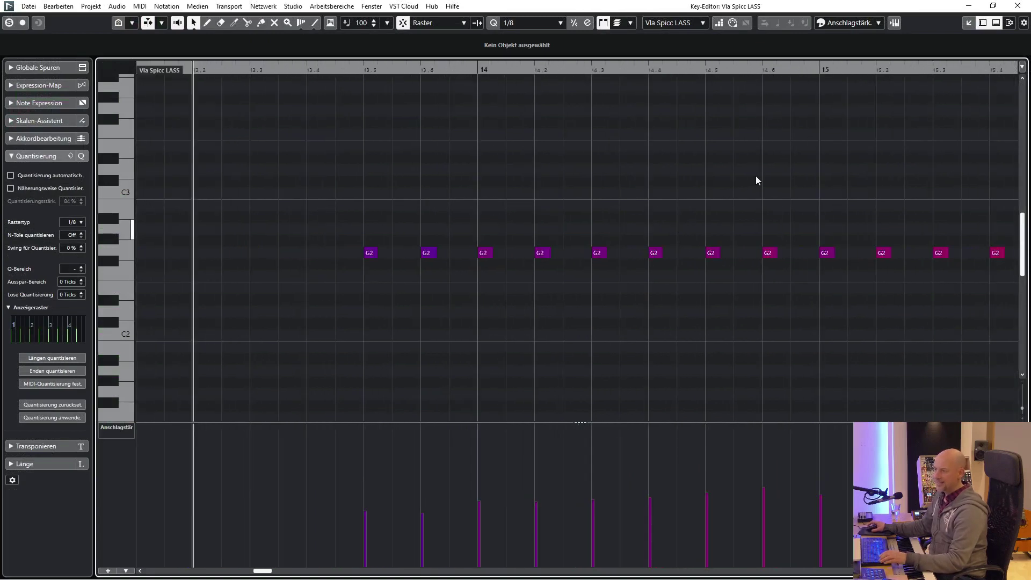
pyautogui.click(1018, 6)
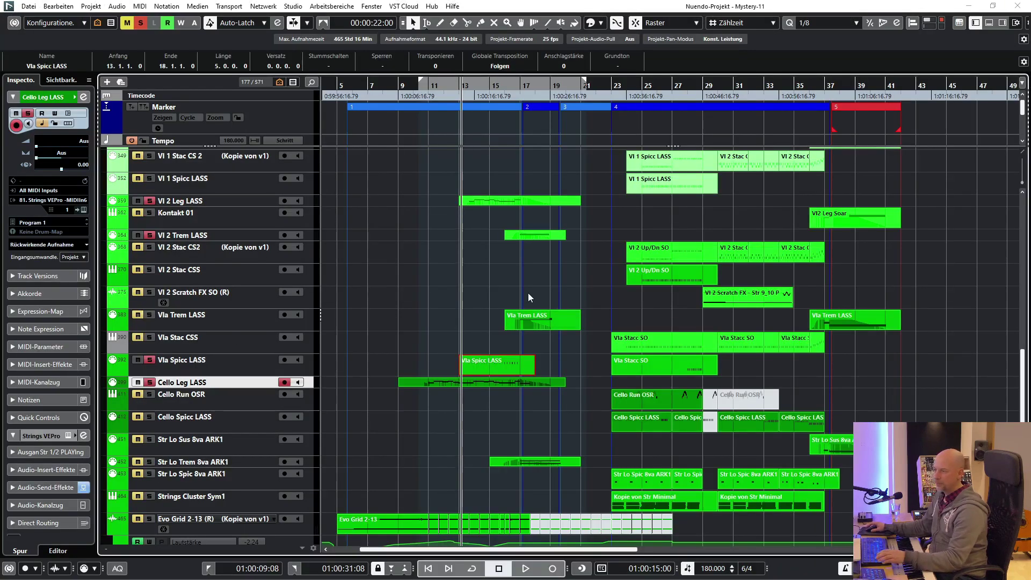
# - Play the soloed strings from bar 13, following the Vla Spicc LASS notes in the Key Editor during playback
pyautogui.press('space')
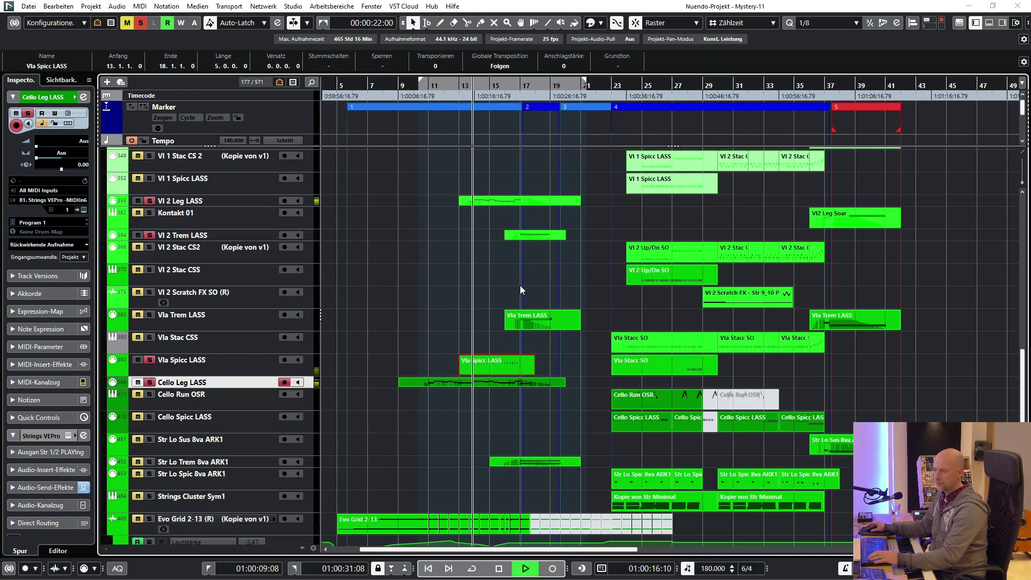
pyautogui.click(467, 305)
pyautogui.doubleClick(478, 363)
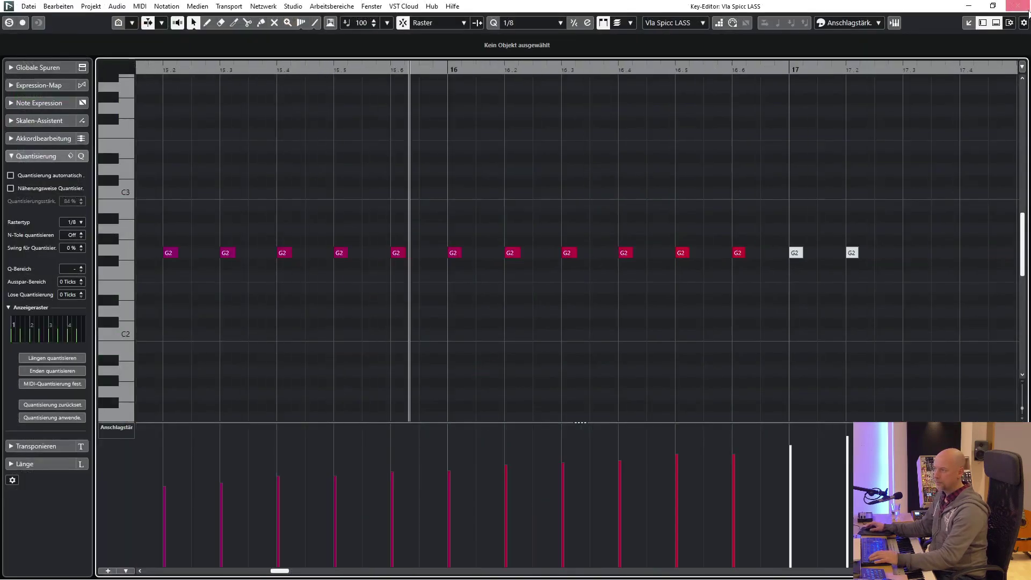
pyautogui.click(1026, 8)
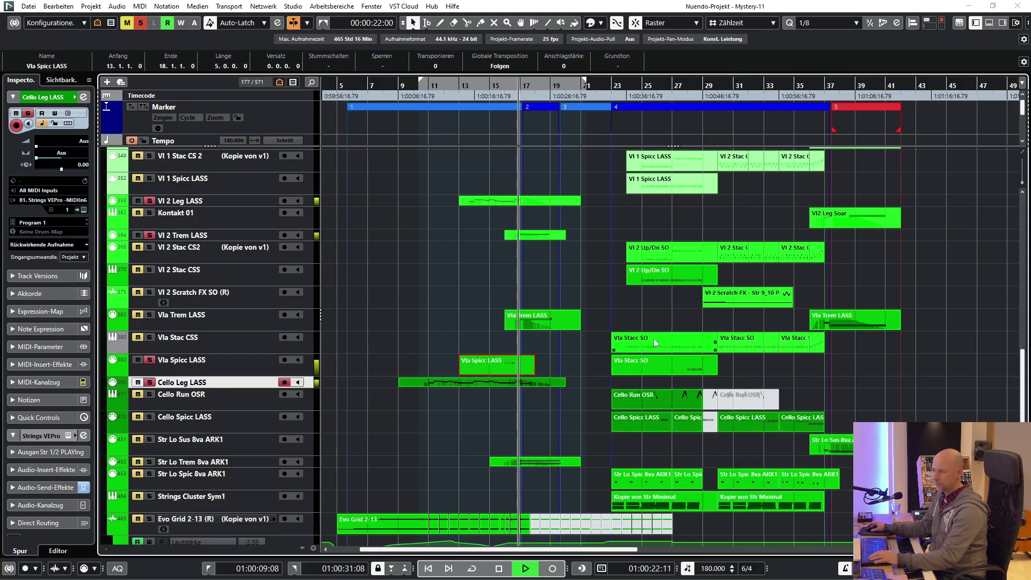
pyautogui.press('space')
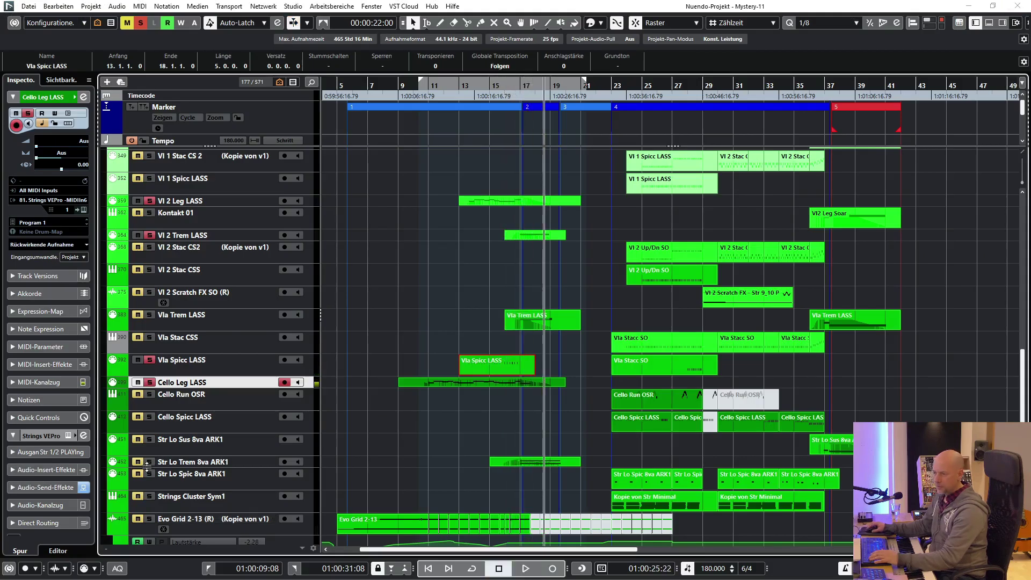
# - Select the soloed Str Lo Trem 8va ARK1 track and play it with the other soloed strings from the left locator
pyautogui.scroll(-3, 483, 473)
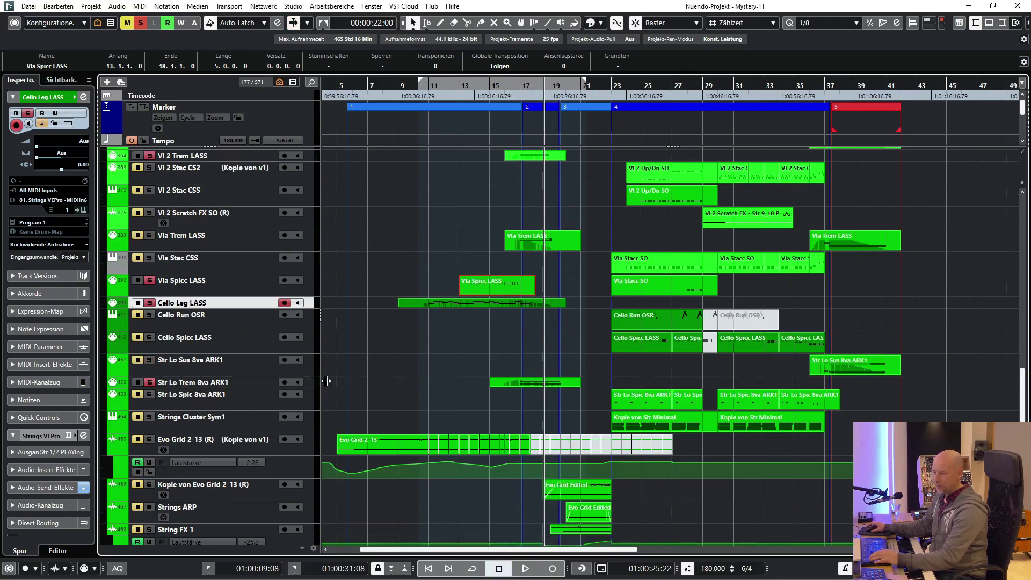
pyautogui.click(198, 383)
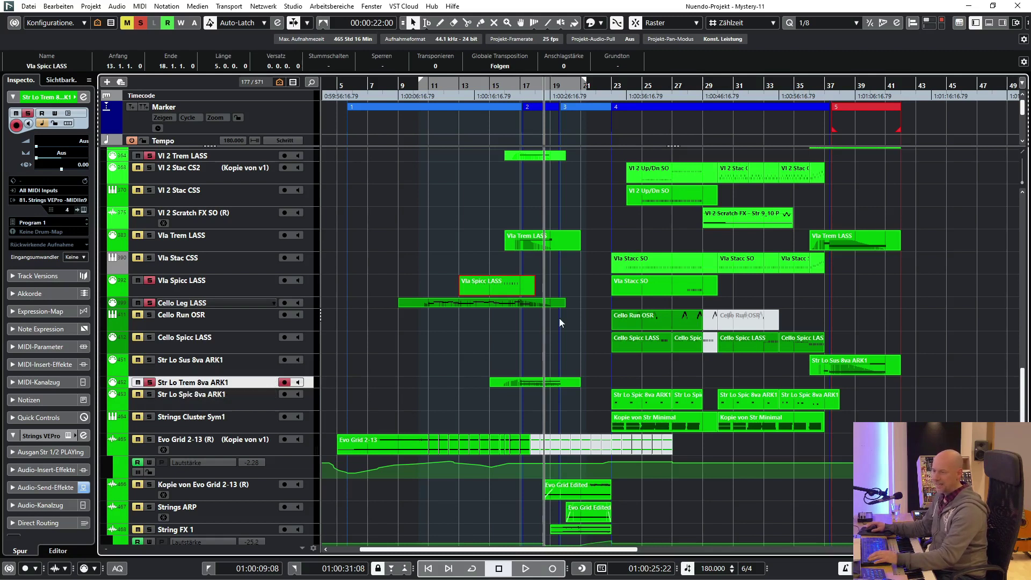
pyautogui.press('KP_1')
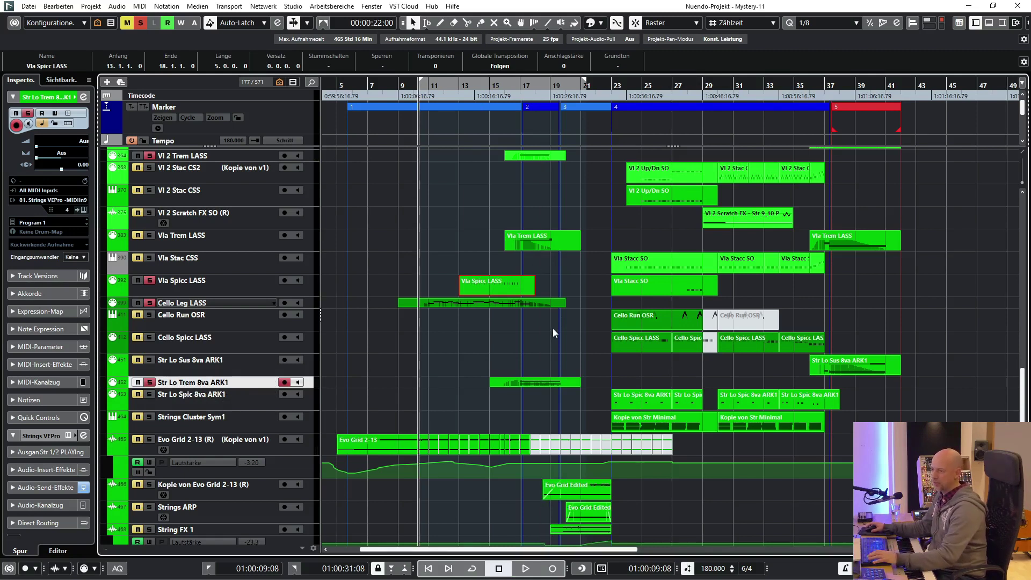
pyautogui.press('space')
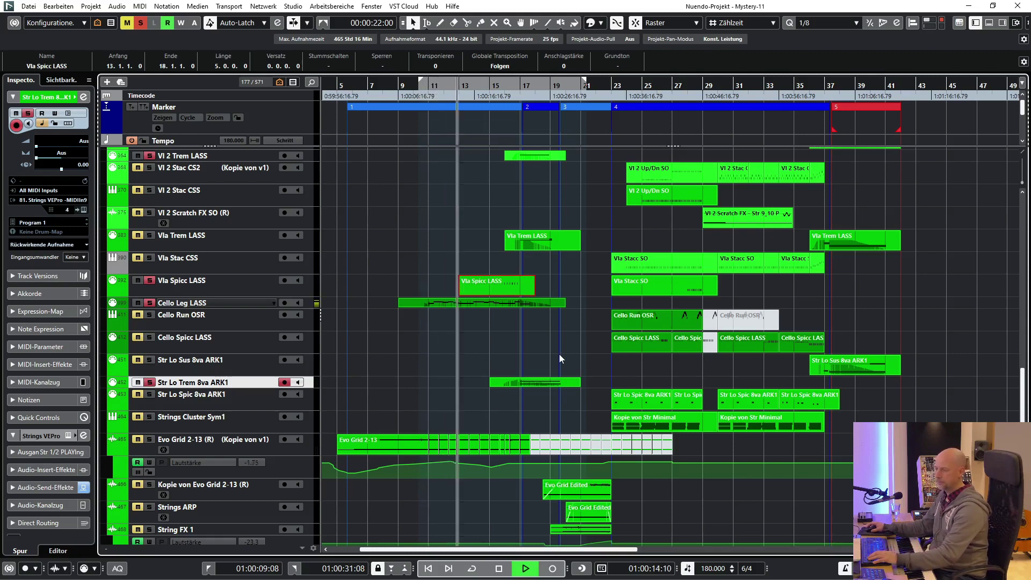
# - Enlarge the string tracks during playback and examine the soloed LASS and ARK1 parts up to bar 21
pyautogui.scroll(3, 560, 353)
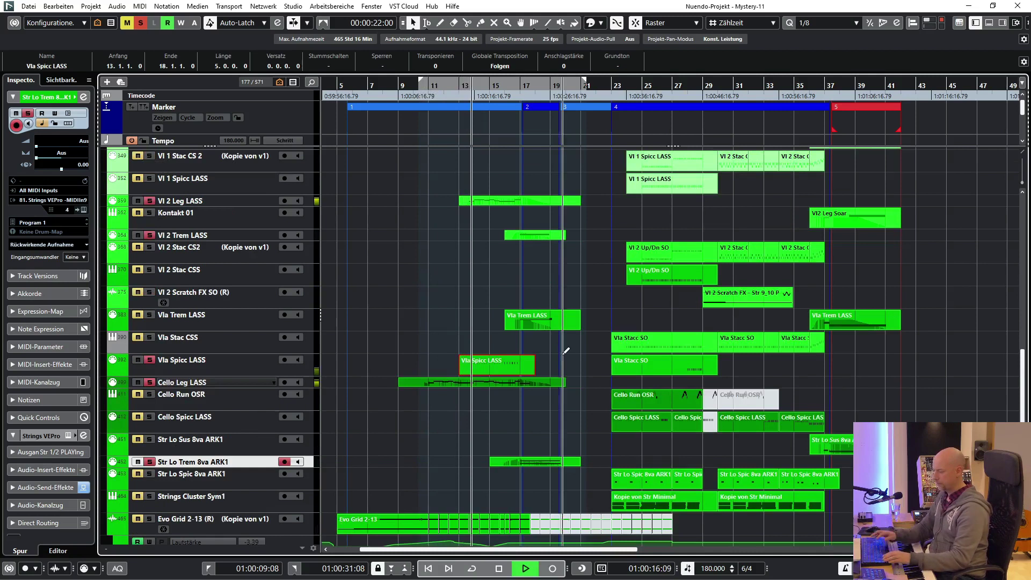
pyautogui.hotkey('ctrl', 'h')
pyautogui.hotkey('ctrl', 'h')
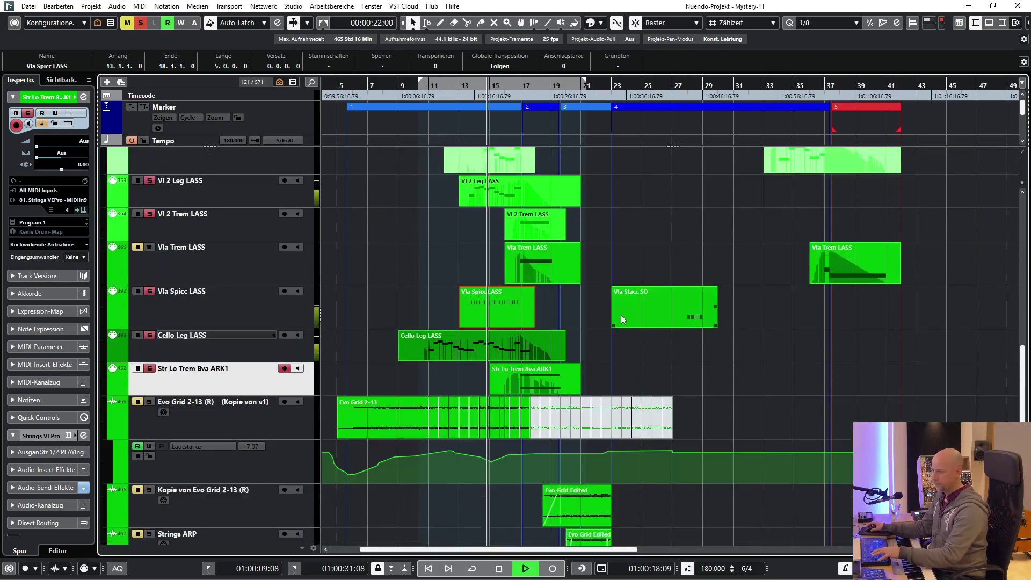
pyautogui.scroll(3, 624, 307)
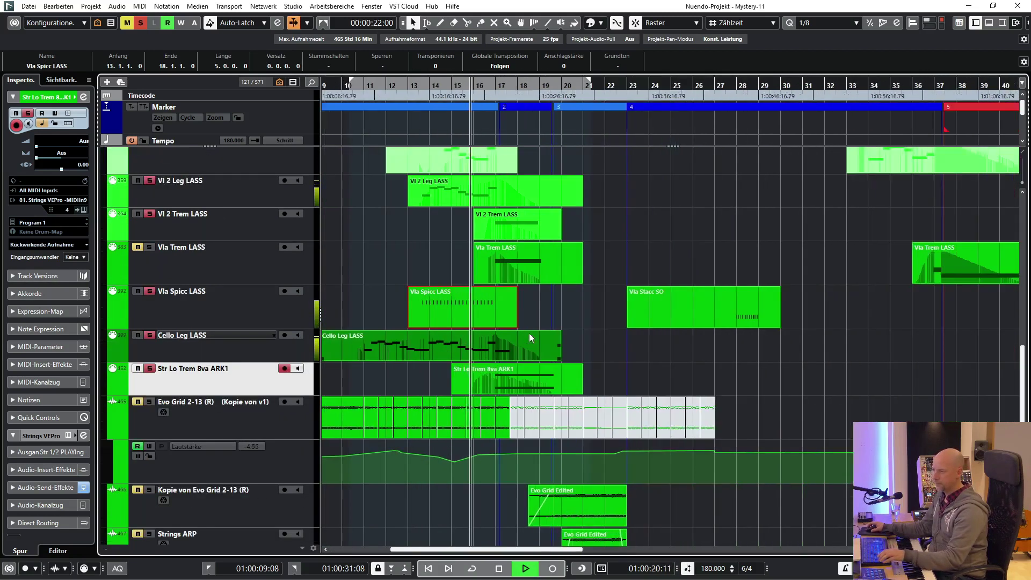
pyautogui.hscroll(3, 529, 333)
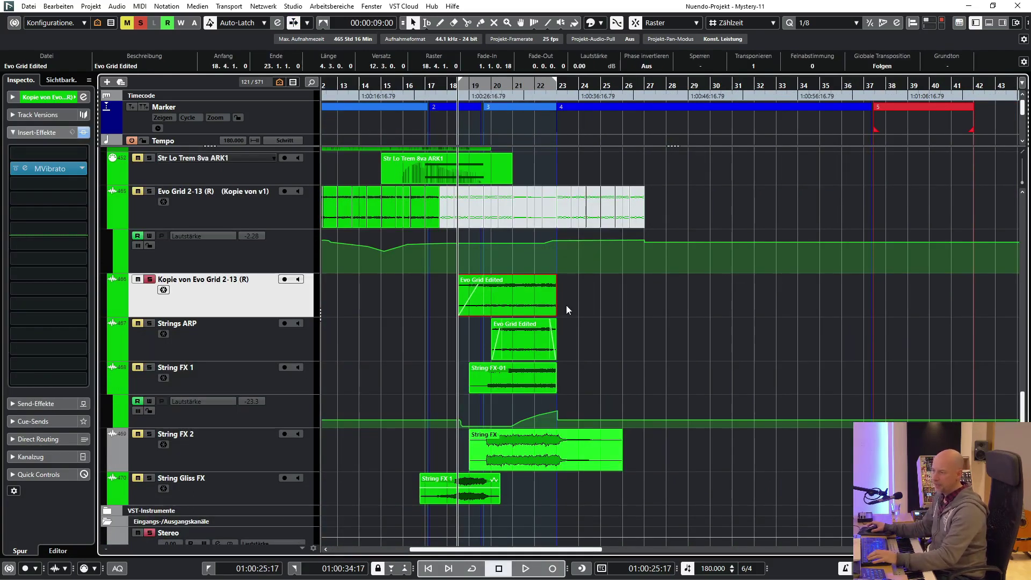
# - Audition the soloed Kopie von Evo Grid 2-13 (R) part from bar 18 and show the track's automation lanes
pyautogui.press('space')
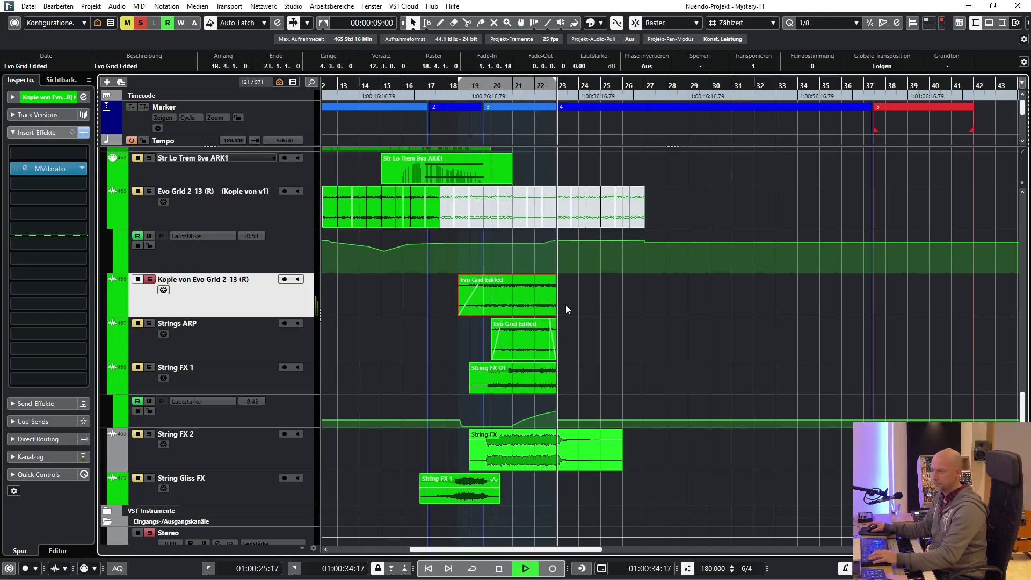
pyautogui.press('space')
pyautogui.click(112, 311)
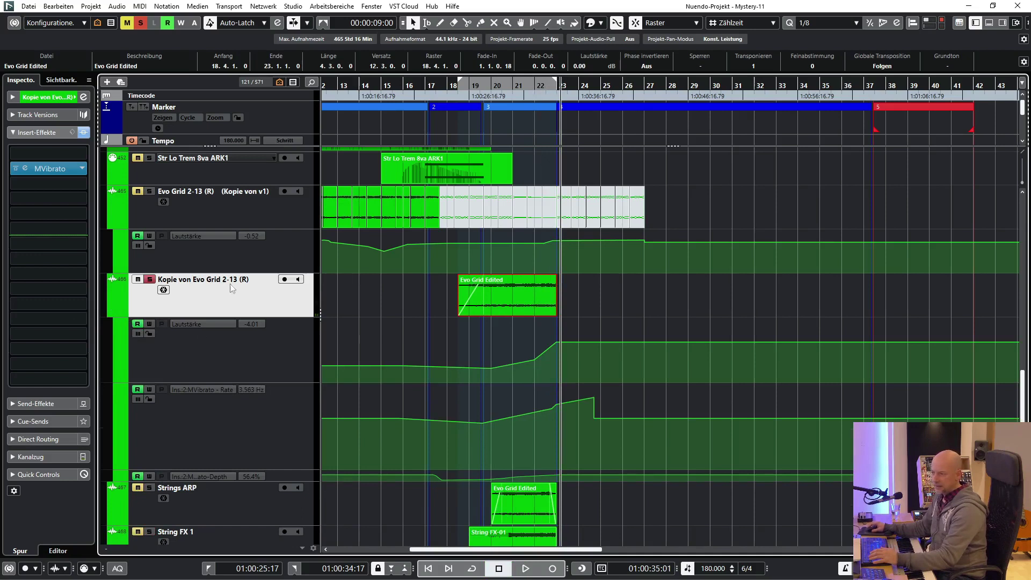
# - Open the MVibrato insert of Kopie von Evo Grid 2-13 (R) and move its window clear of the automation curves
pyautogui.click(24, 171)
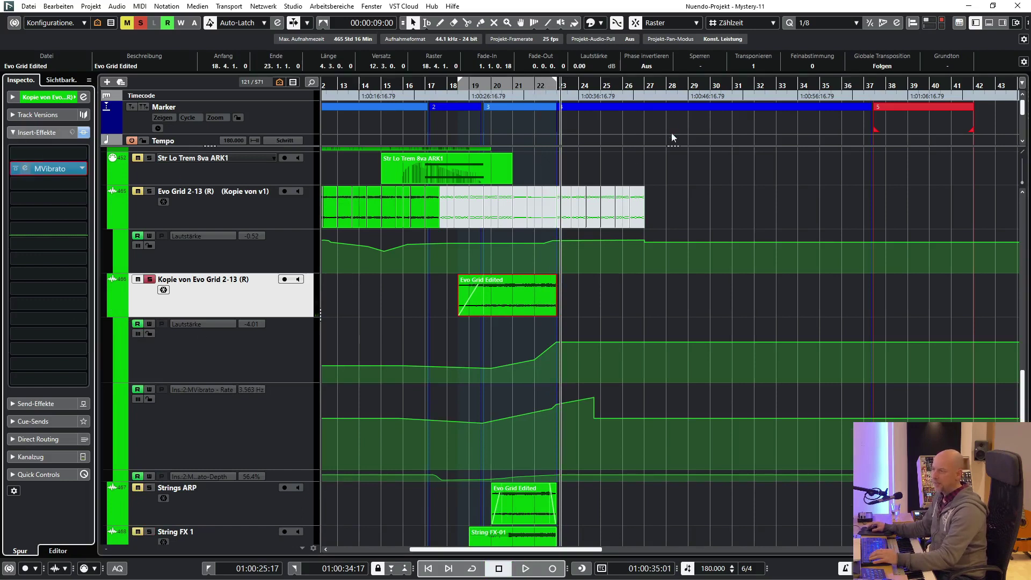
pyautogui.moveTo(145, 195); pyautogui.dragTo(176, 192)
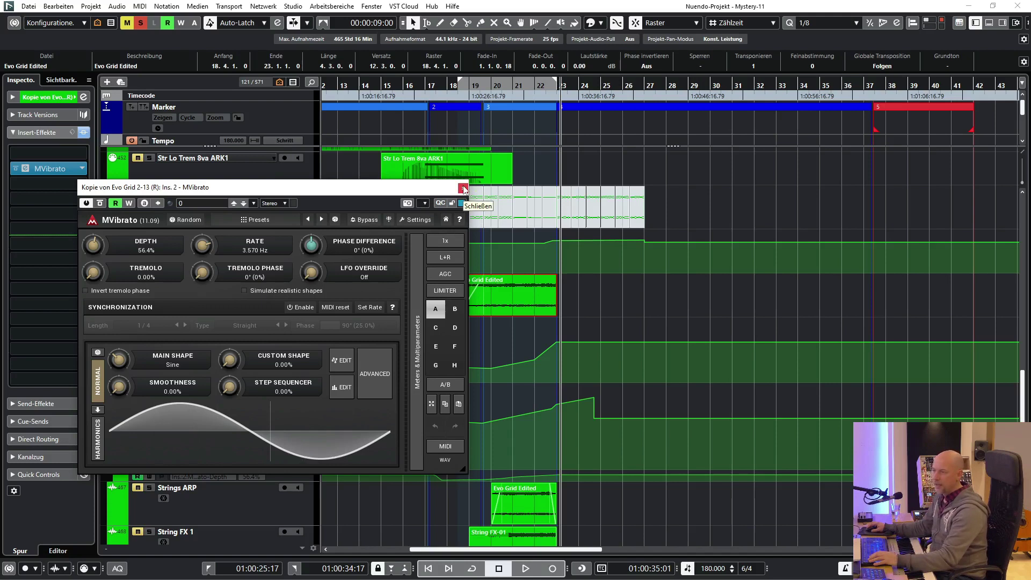
pyautogui.moveTo(409, 193); pyautogui.dragTo(905, 180)
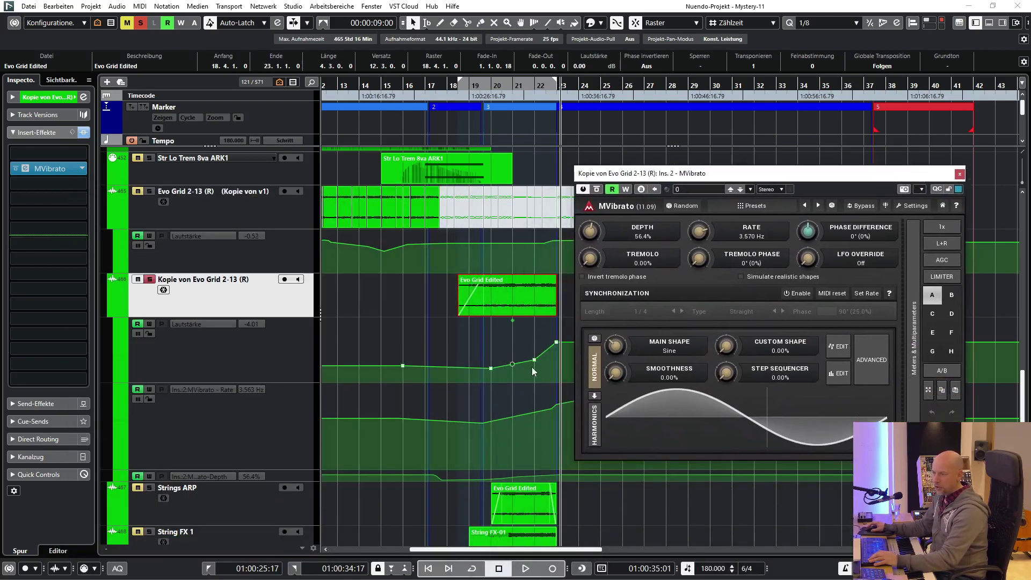
pyautogui.moveTo(798, 177); pyautogui.dragTo(288, 86)
# - Play the Evo Grid Edited part while watching MVibrato's depth and rate follow the automation, and close the plug-in
pyautogui.press('space')
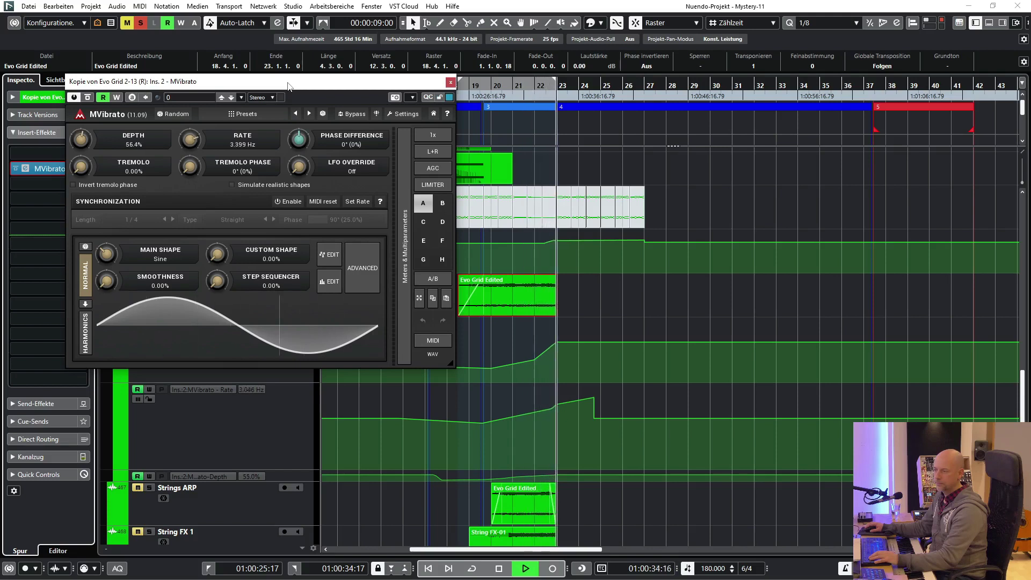
pyautogui.press('space')
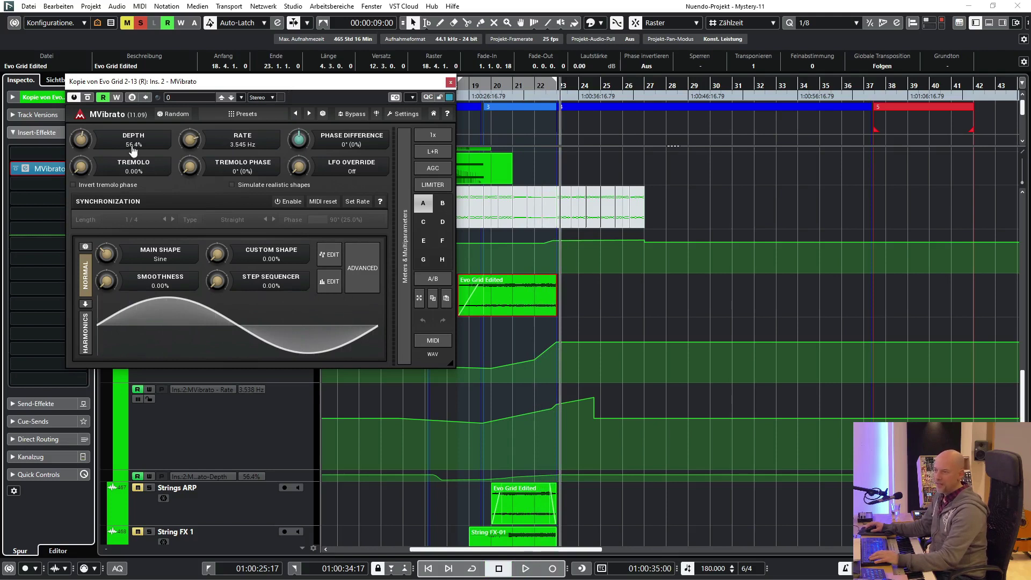
pyautogui.click(450, 84)
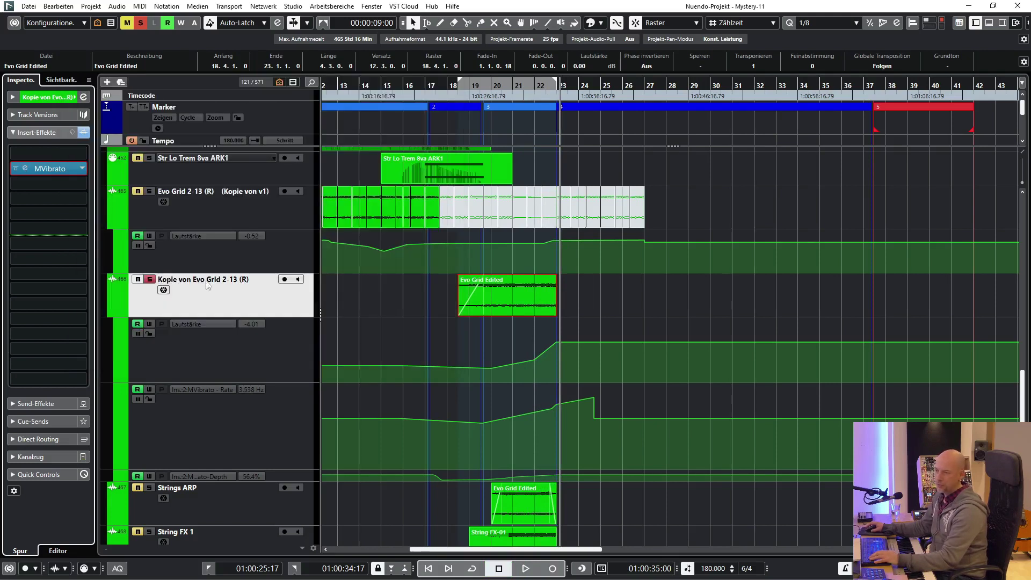
# - Unsolo Kopie von Evo Grid 2-13 (R) and audition the soloed Evo Grid Edited part on the Strings ARP track
pyautogui.click(150, 281)
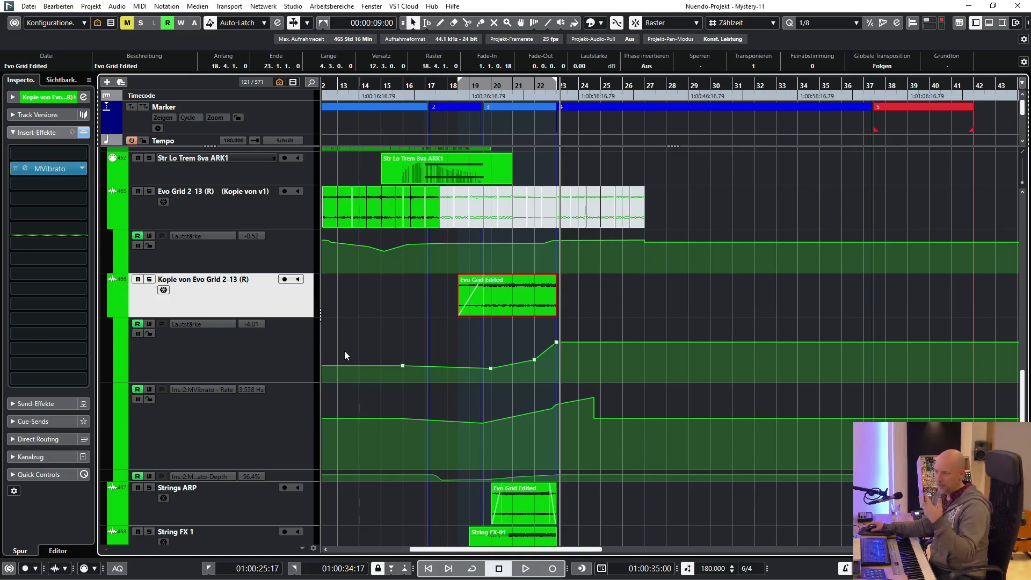
pyautogui.scroll(-3, 352, 336)
pyautogui.click(210, 430)
pyautogui.click(522, 424)
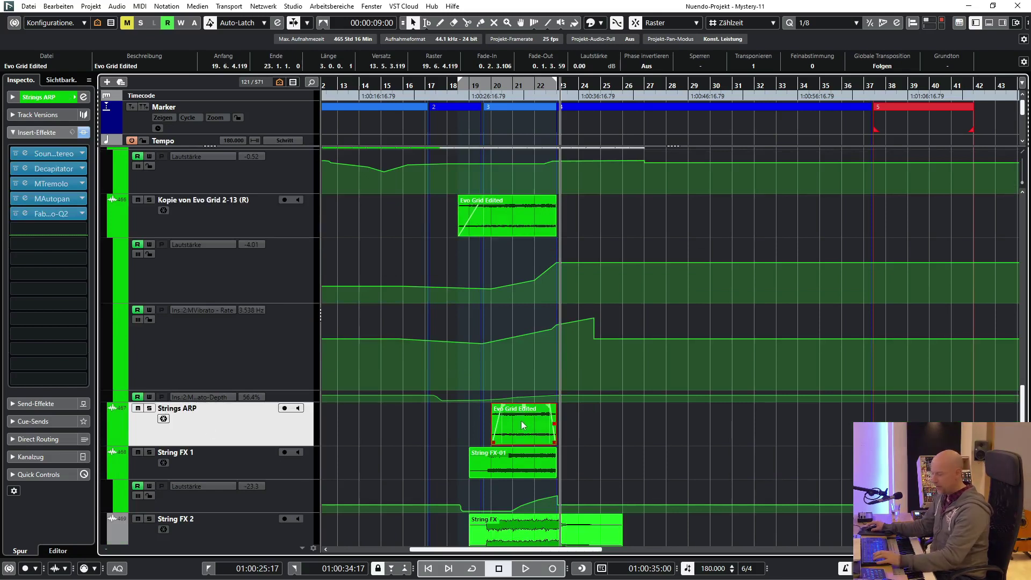
pyautogui.press('p')
pyautogui.press('KP_1')
pyautogui.press('s')
pyautogui.press('space')
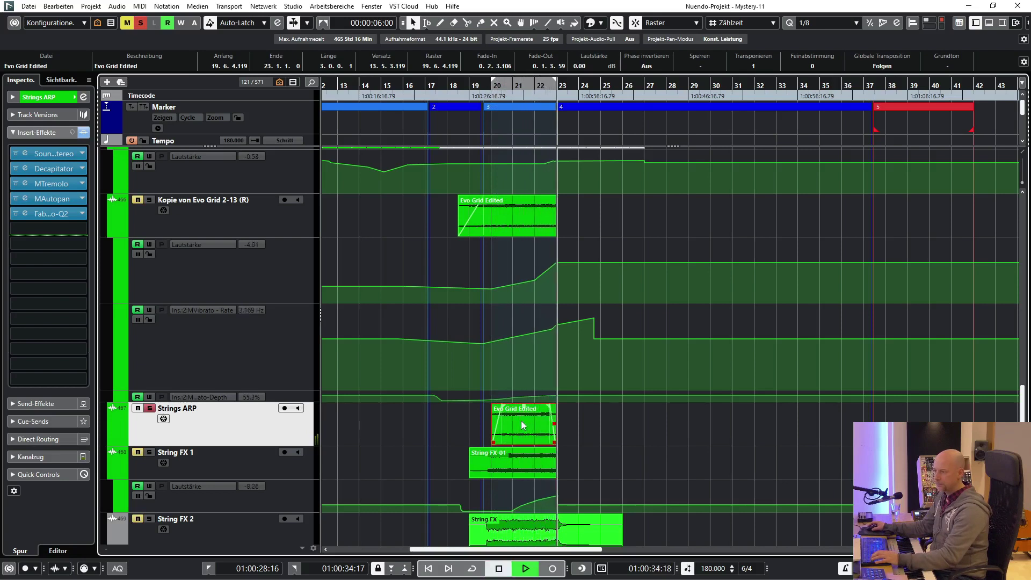
# - Bypass all insert effects of Strings ARP and replay the part without processing
pyautogui.click(85, 133)
pyautogui.press('KP_1')
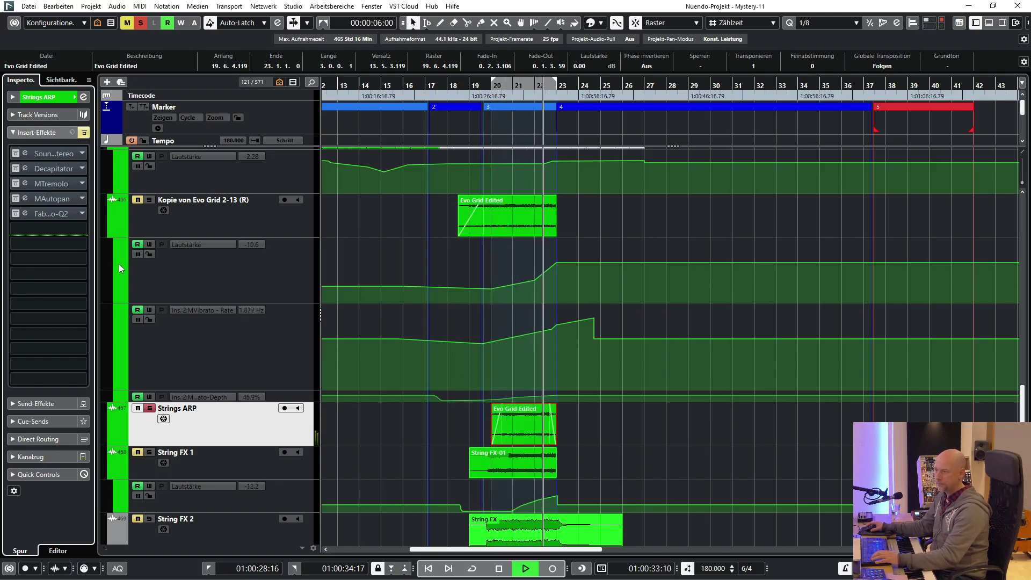
pyautogui.press('space')
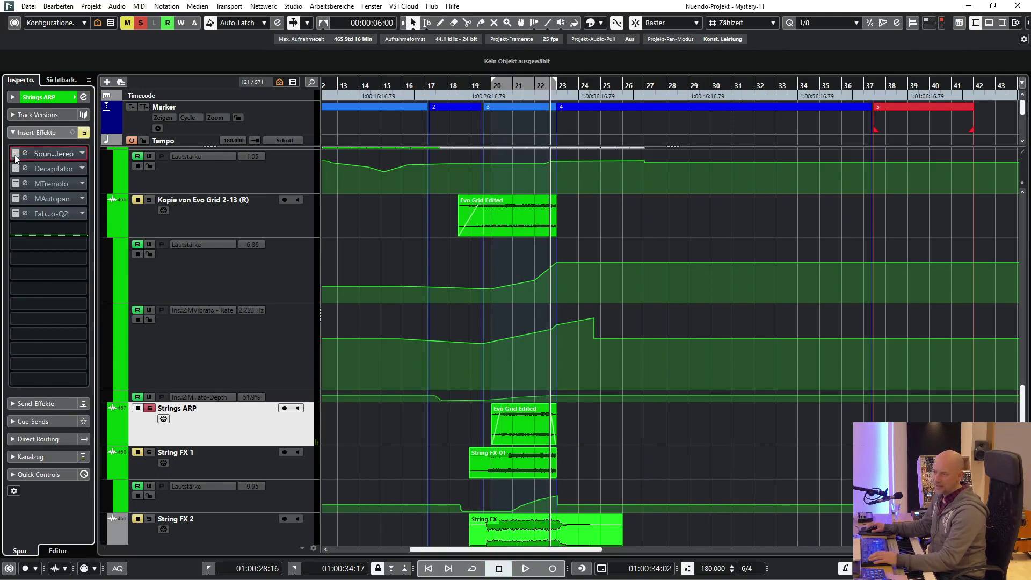
# - Show the SoundShifter Pitch Stereo insert of Strings ARP and move its window clear of the Evo Grid Edited part
pyautogui.moveTo(592, 196); pyautogui.dragTo(328, 189)
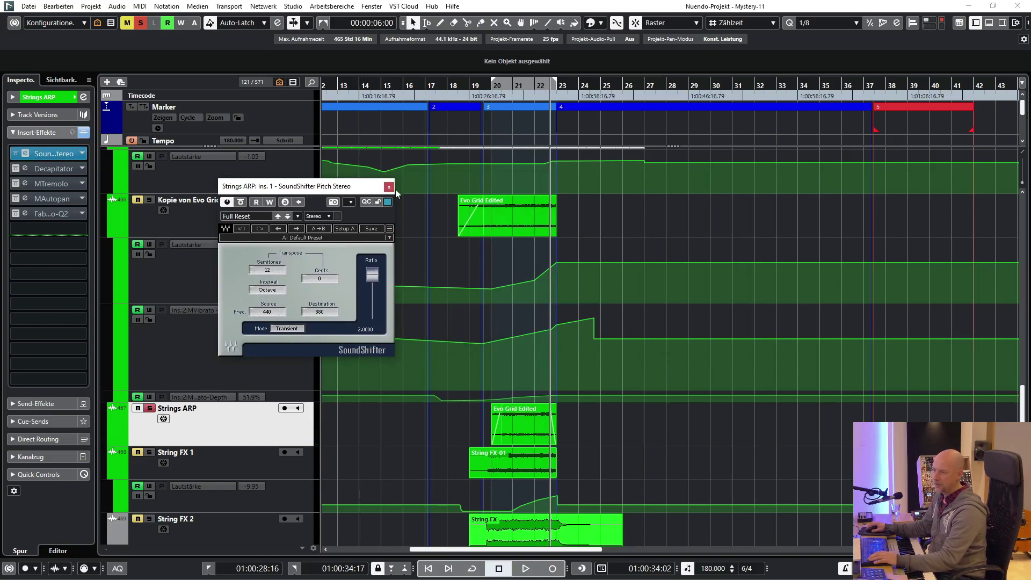
pyautogui.click(523, 425)
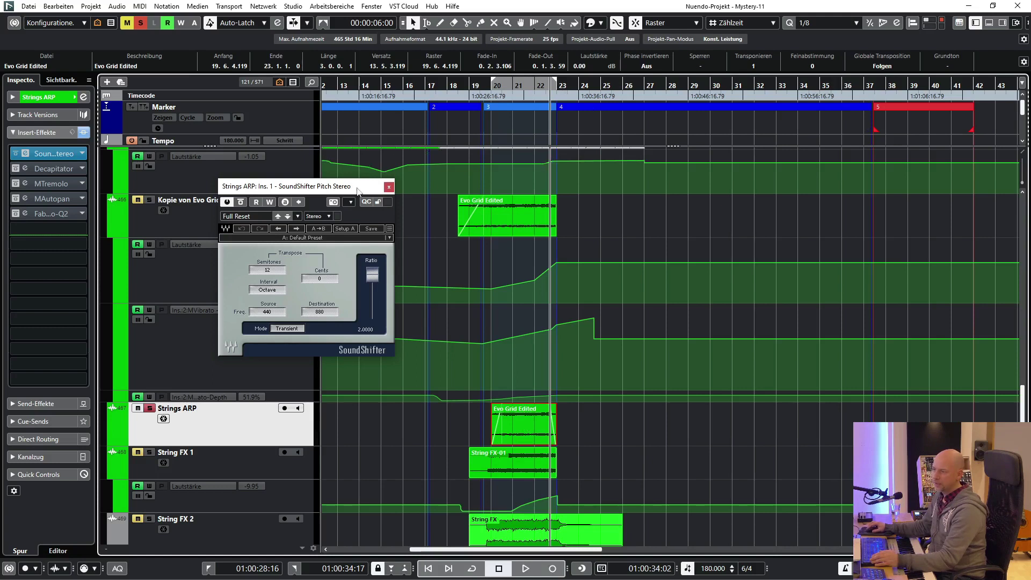
pyautogui.moveTo(357, 189); pyautogui.dragTo(390, 110)
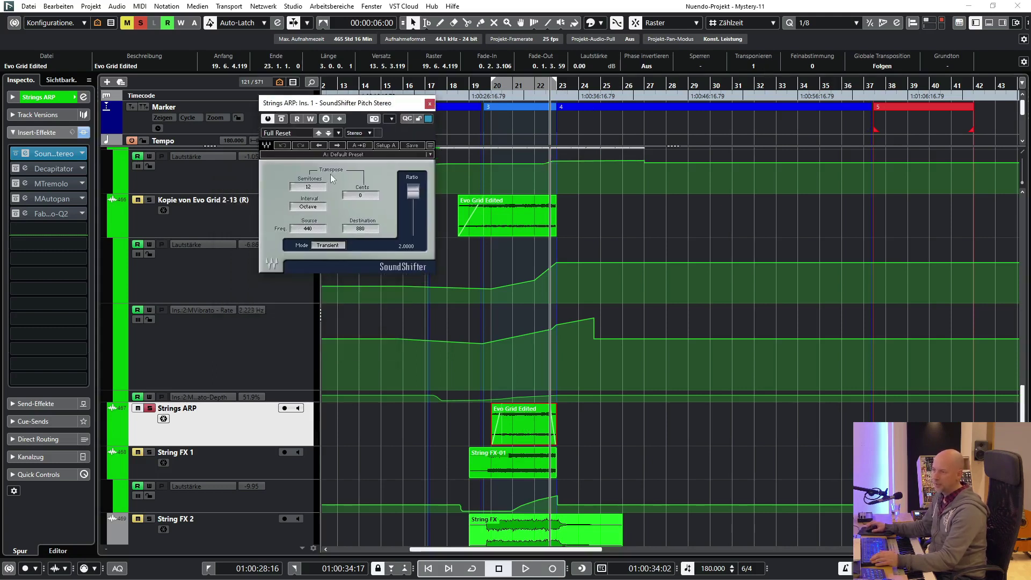
# - Bypass SoundShifter, set the Evo Grid Edited event's transposition to 13 and play the part for comparison
pyautogui.click(281, 121)
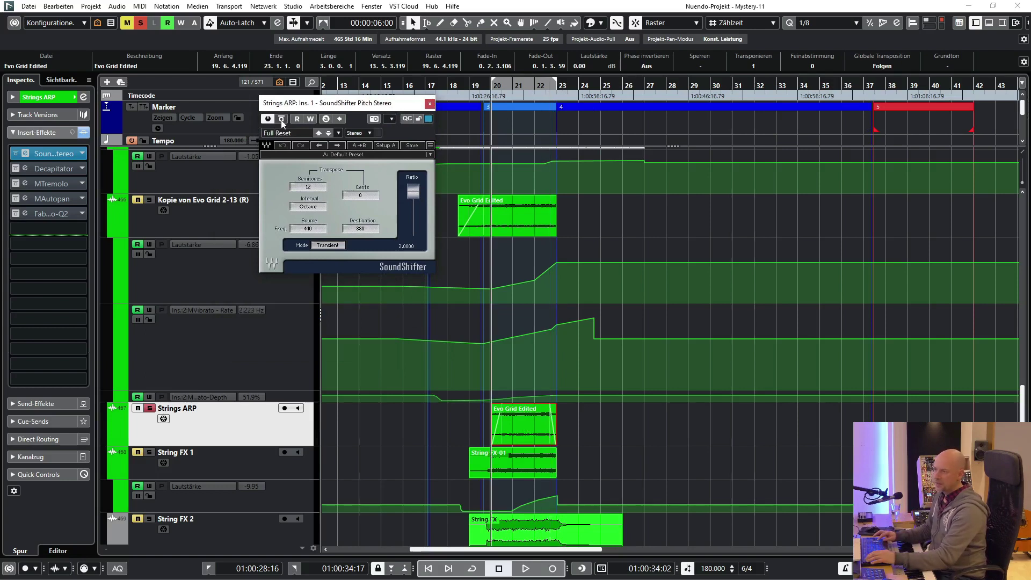
pyautogui.click(752, 65)
pyautogui.write('13')
pyautogui.press('Return')
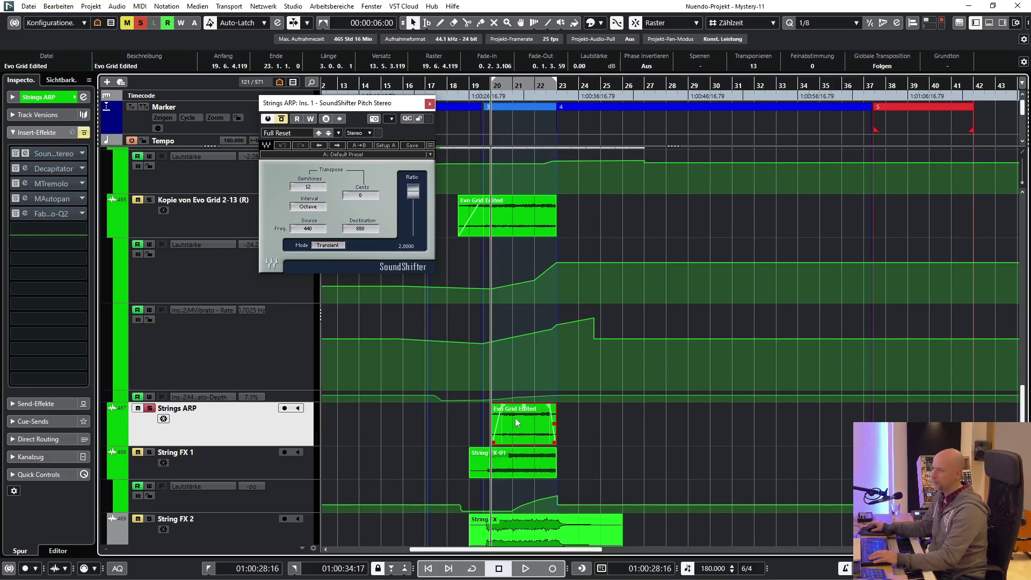
pyautogui.press('space')
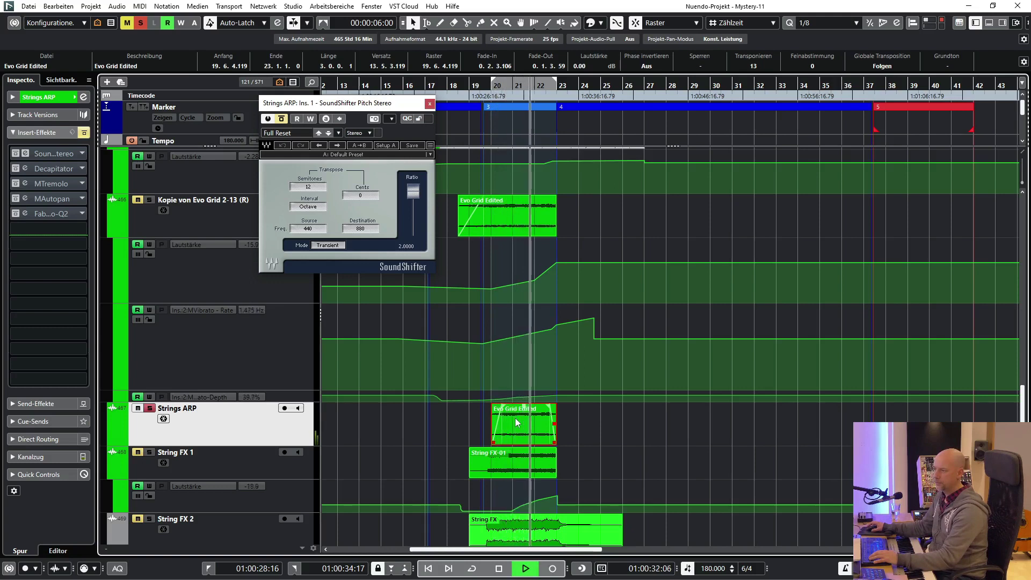
pyautogui.press('space')
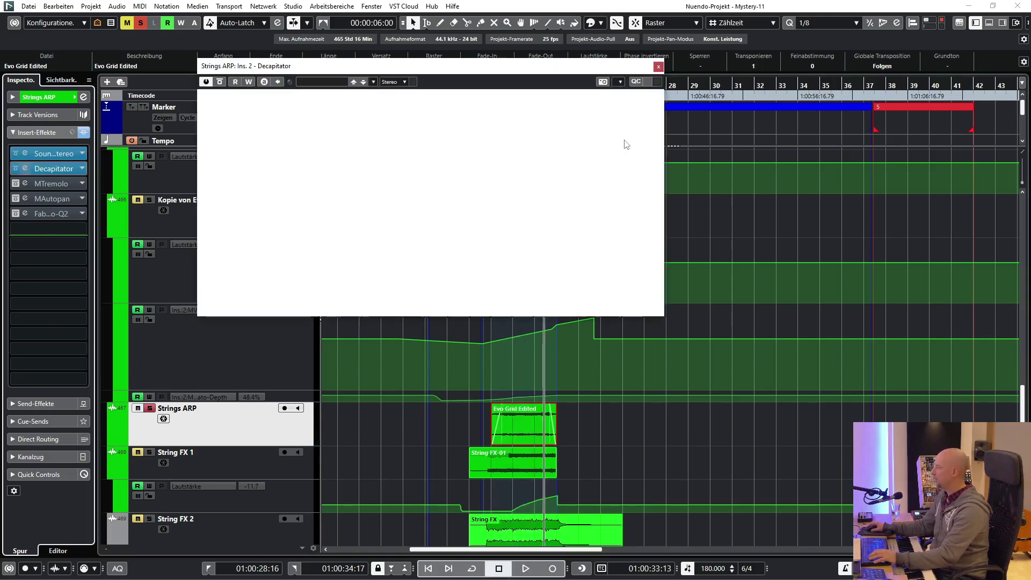
# - Show the Decapitator insert of Strings ARP, play the part with it active and close the plug-in
pyautogui.moveTo(509, 70); pyautogui.dragTo(465, 173)
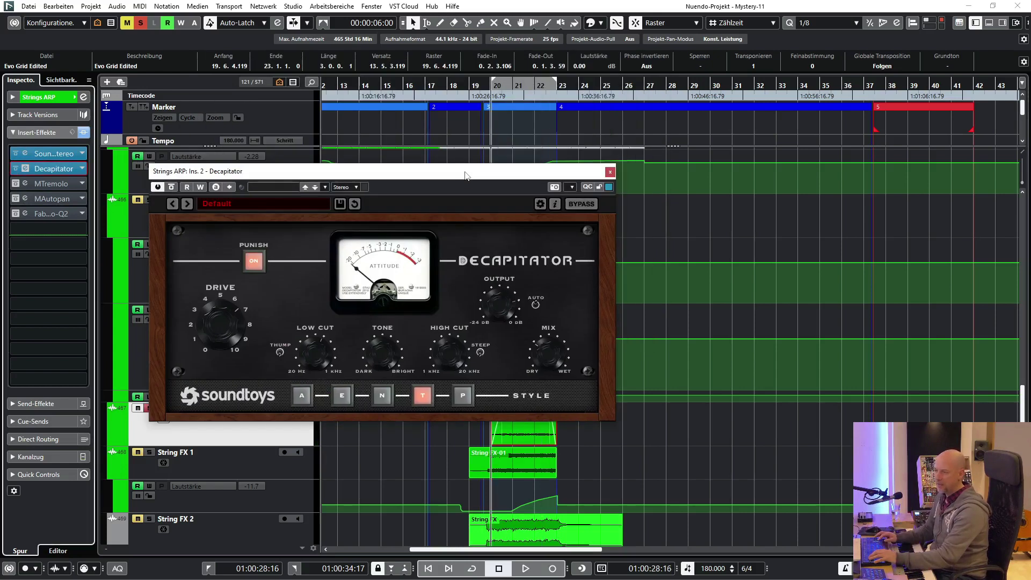
pyautogui.press('space')
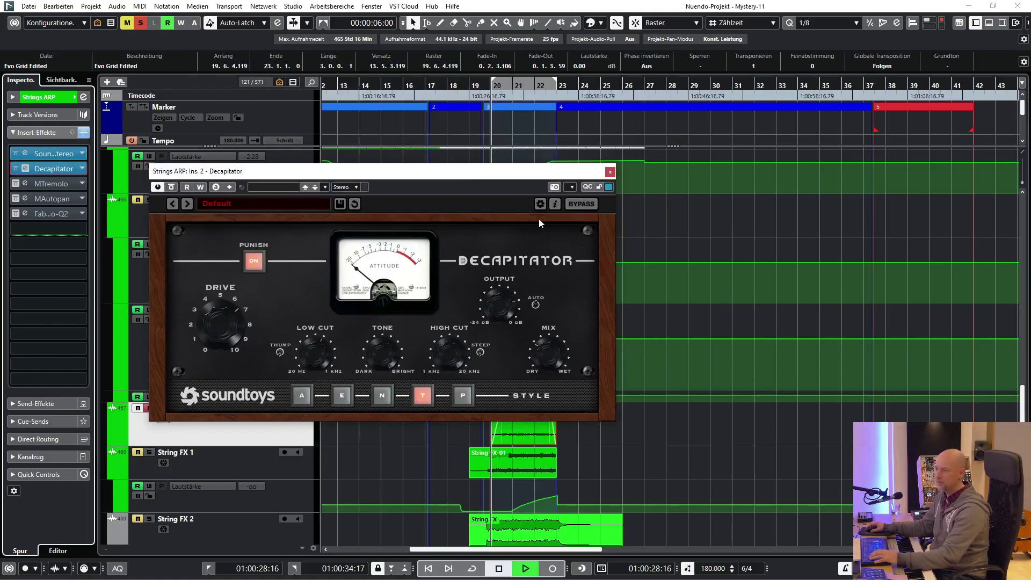
pyautogui.press('space')
pyautogui.click(611, 172)
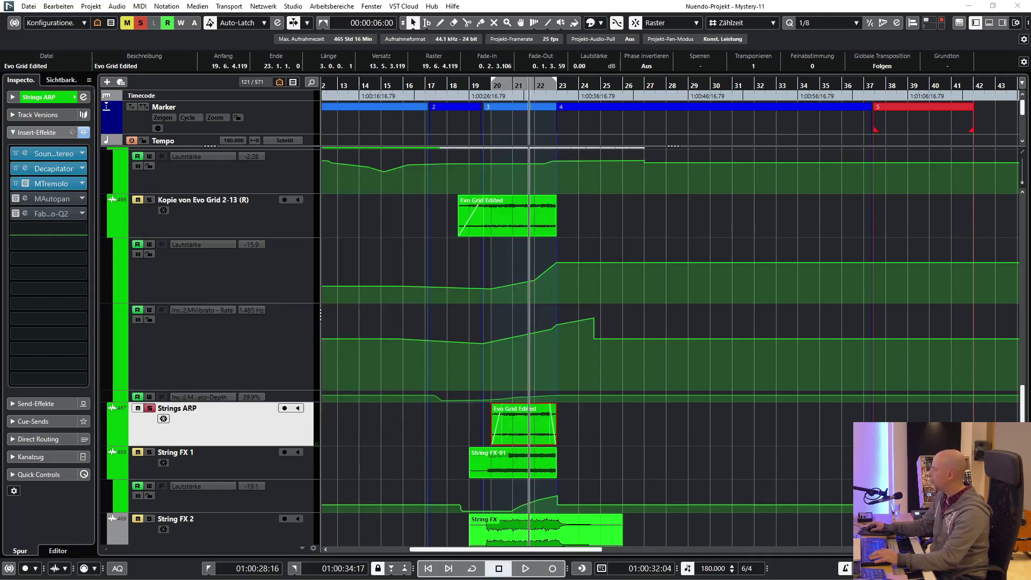
# - Show the MTremolo insert of Strings ARP, play the part with the tremolo active and close the plug-in
pyautogui.moveTo(413, 122); pyautogui.dragTo(205, 100)
pyautogui.press('space')
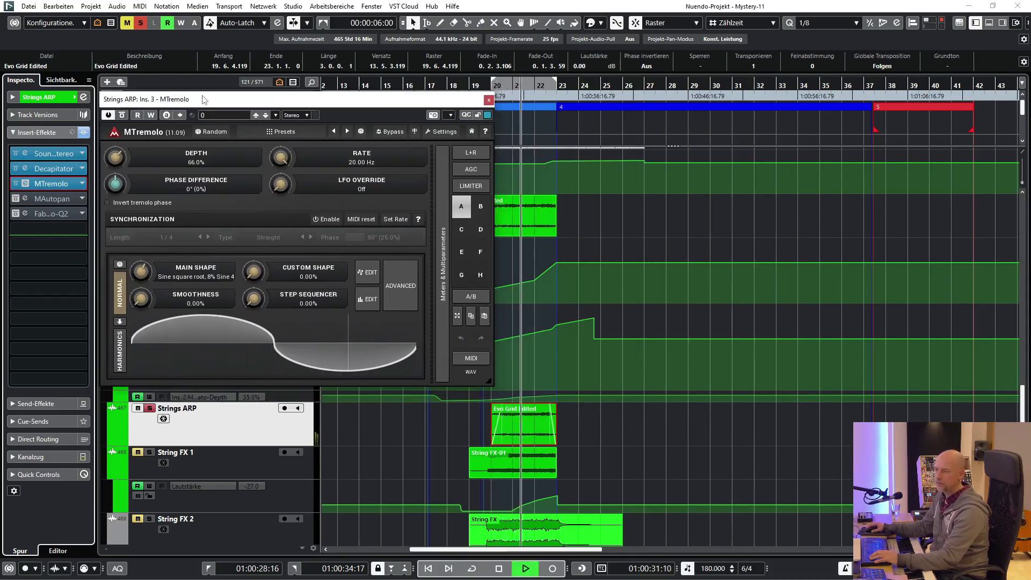
pyautogui.press('space')
pyautogui.click(489, 100)
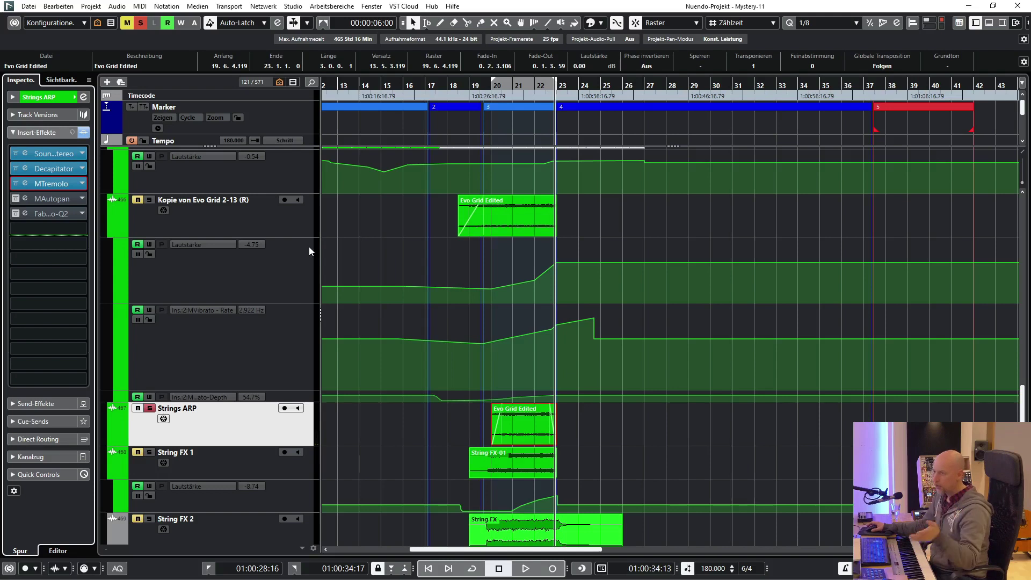
# - Open the MAutopan insert of Strings ARP, play the part from its start with autopan active and close the plug-in
pyautogui.click(24, 198)
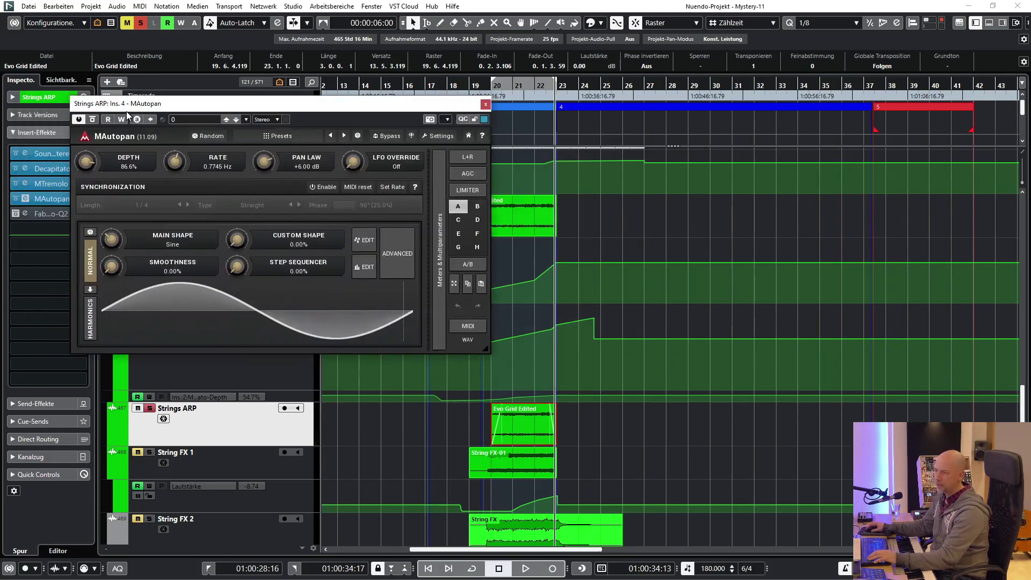
pyautogui.press('KP_1')
pyautogui.press('space')
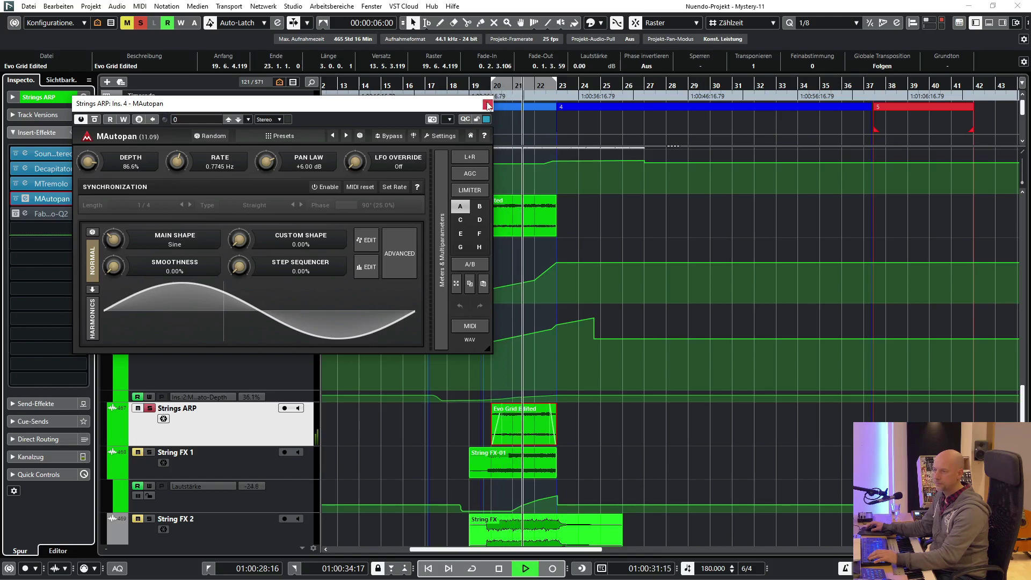
pyautogui.press('space')
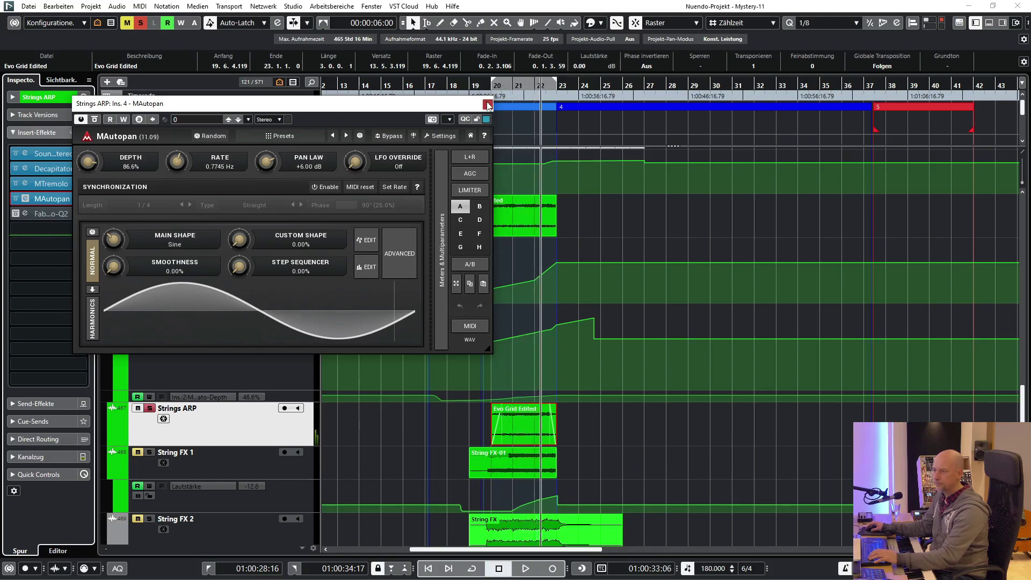
pyautogui.click(488, 105)
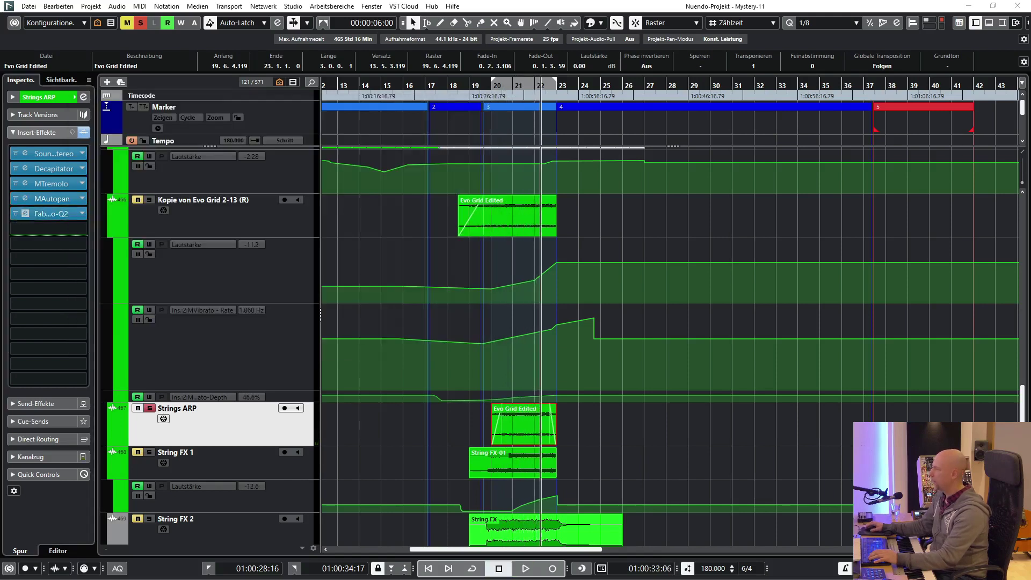
# - Show the low-cut curve in the FabFilter Pro-Q 2 insert of Strings ARP and play the part
pyautogui.moveTo(438, 251); pyautogui.dragTo(190, 219)
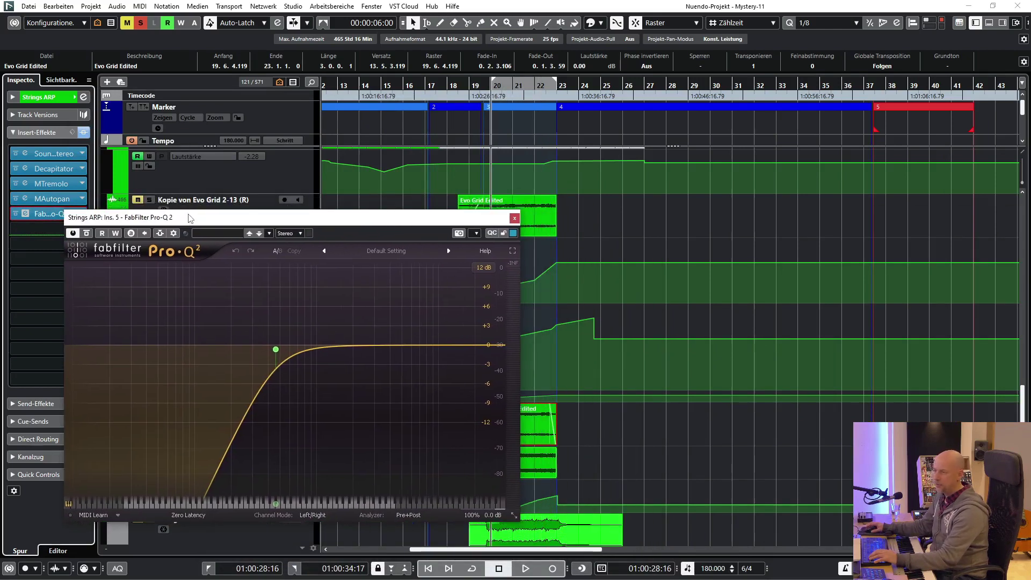
pyautogui.press('space')
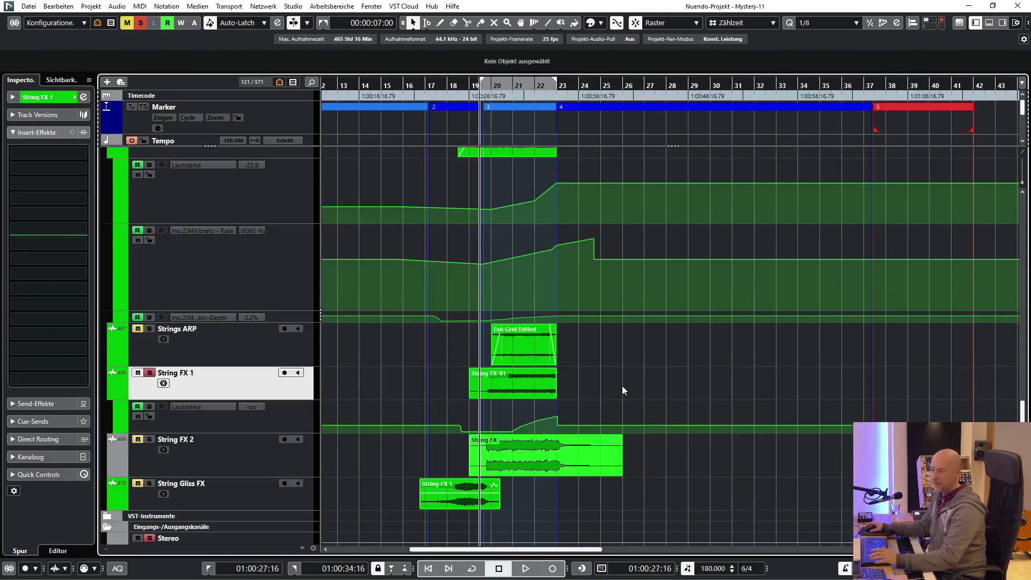
# - Audition the soloed String FX 1, String FX 2 and String Gliss FX tracks one after another
pyautogui.press('space')
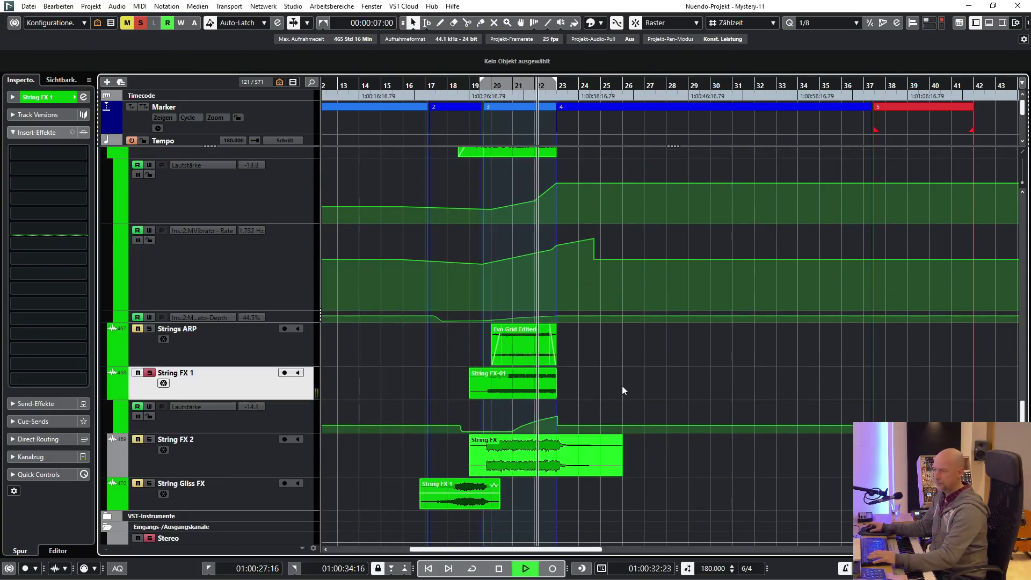
pyautogui.press('Down')
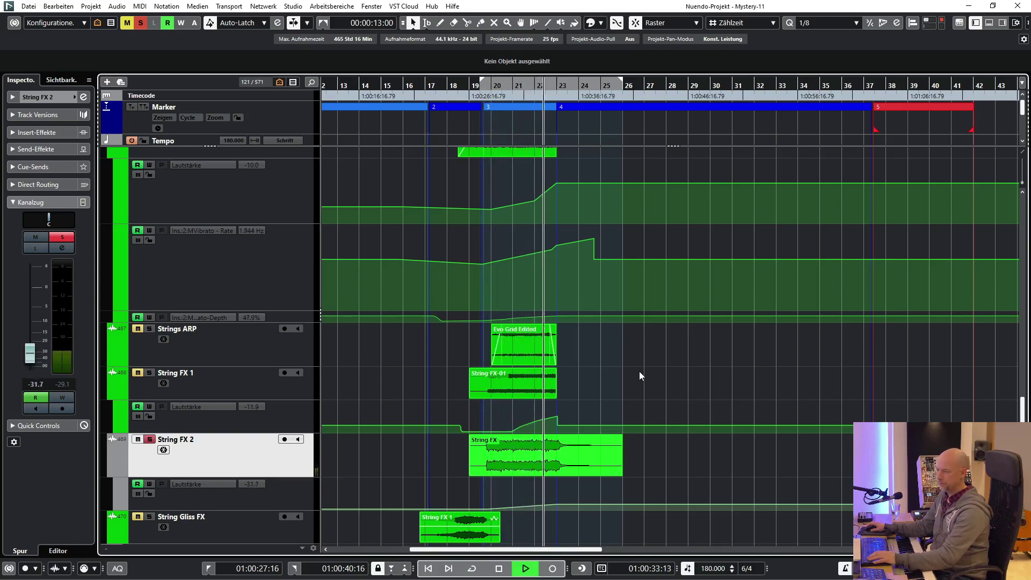
pyautogui.scroll(-3, 639, 372)
pyautogui.click(459, 454)
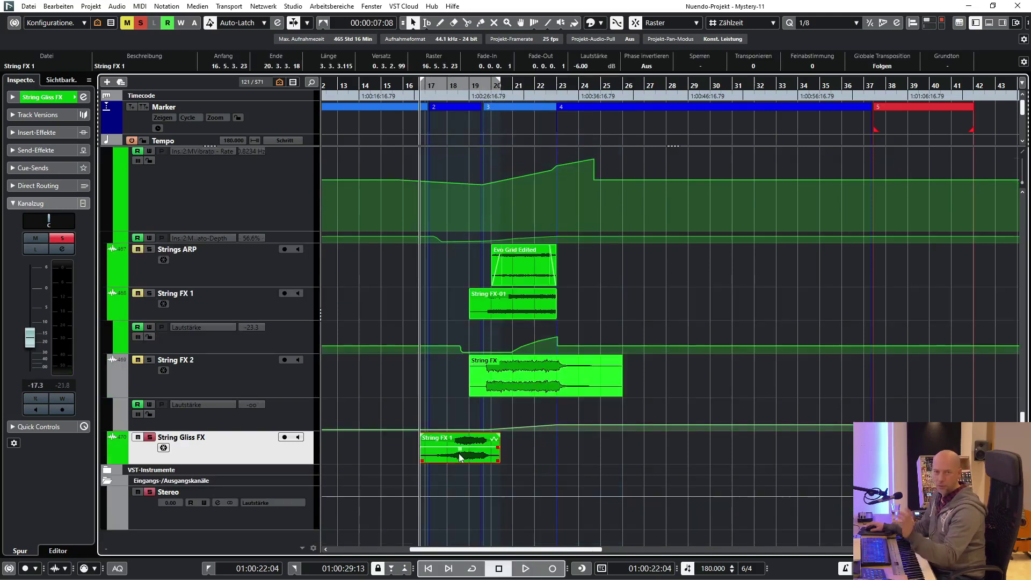
pyautogui.press('p')
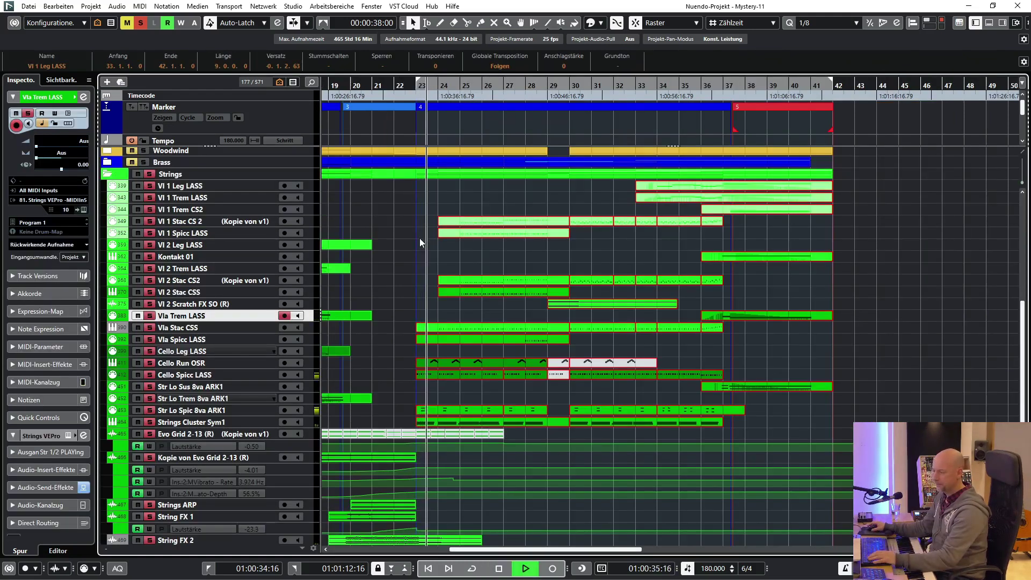
# - Play the soloed Strings folder from bar 23 and examine its staccato, spiccato and cello run parts up close
pyautogui.hotkey('shift', 'h')
pyautogui.scroll(2, 474, 265)
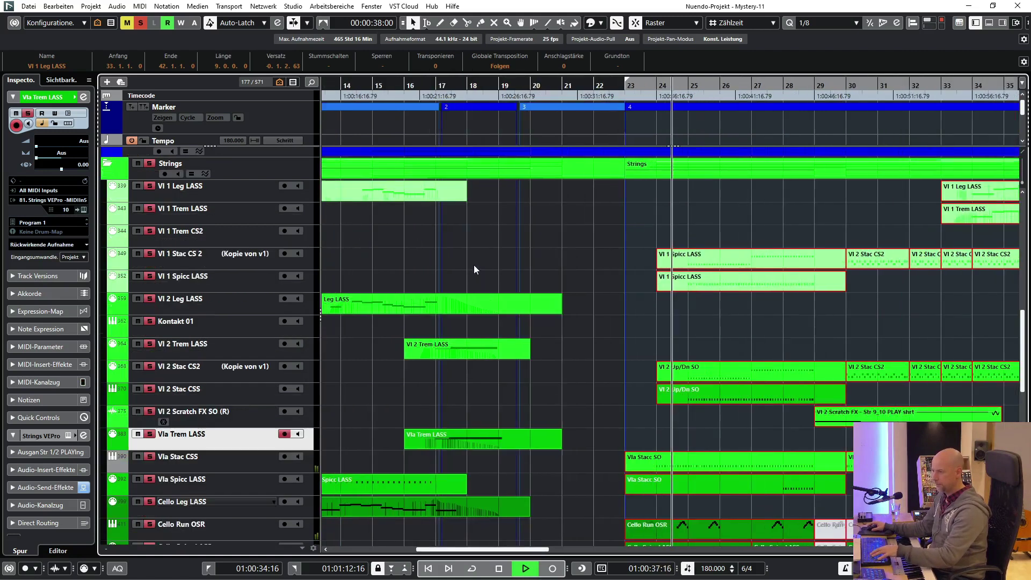
pyautogui.scroll(-3, 515, 263)
pyautogui.scroll(-1, 516, 266)
pyautogui.hscroll(2, 516, 265)
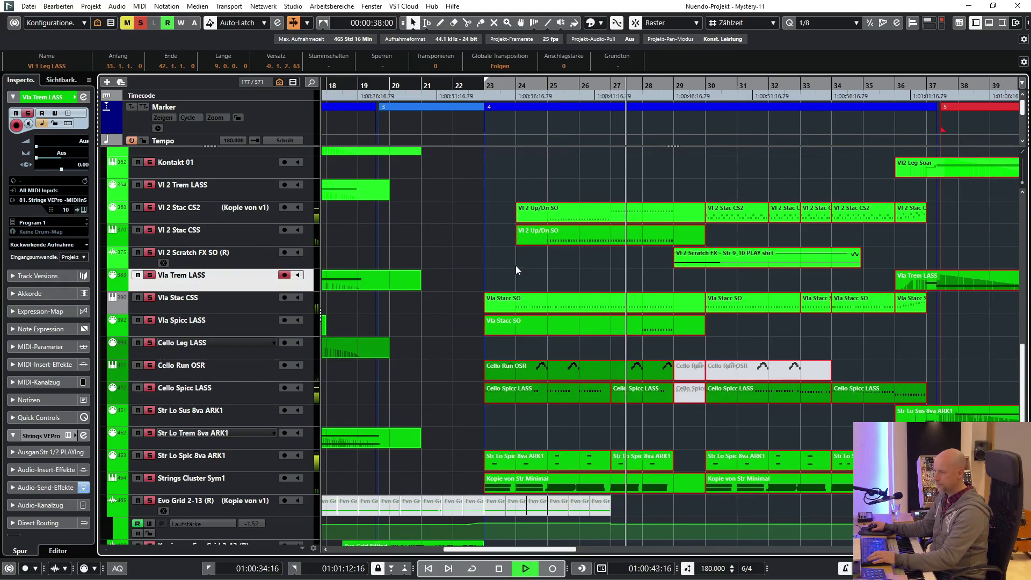
pyautogui.hscroll(2, 516, 264)
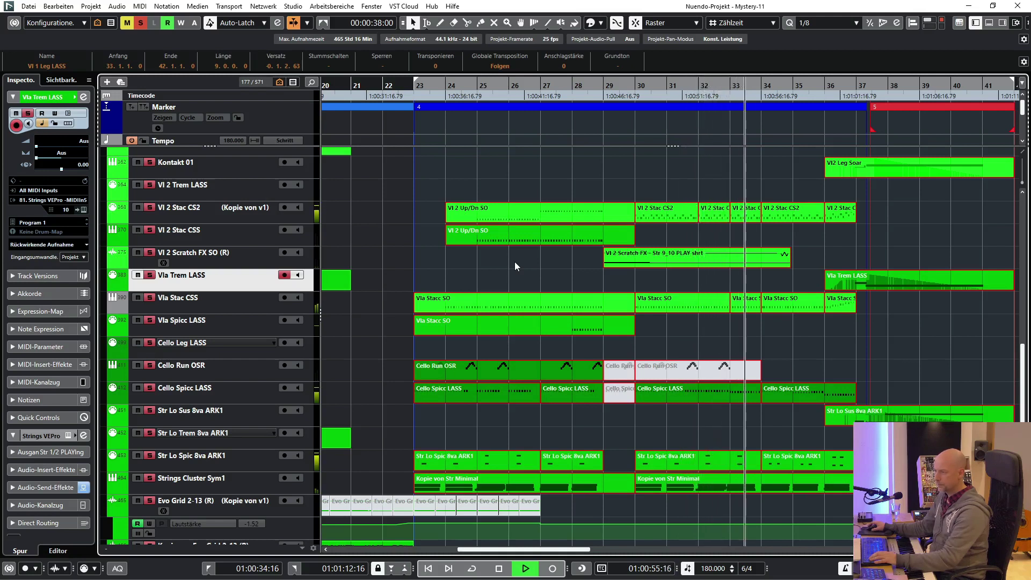
pyautogui.press('space')
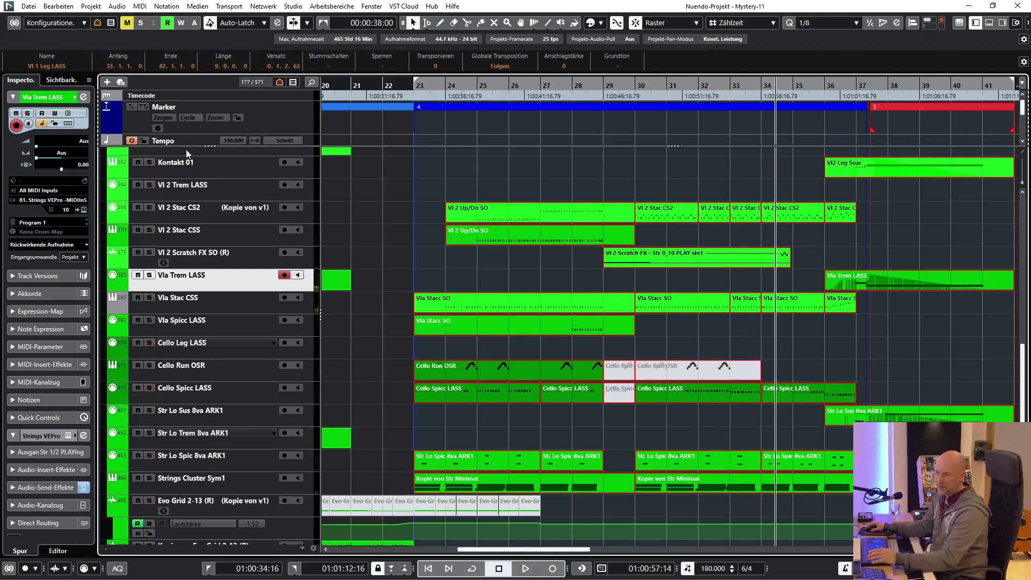
# - Enlarge the Cello Run OSR part that starts at bar 23 to show its notes, set the locators around it and play it
pyautogui.click(202, 368)
pyautogui.click(508, 371)
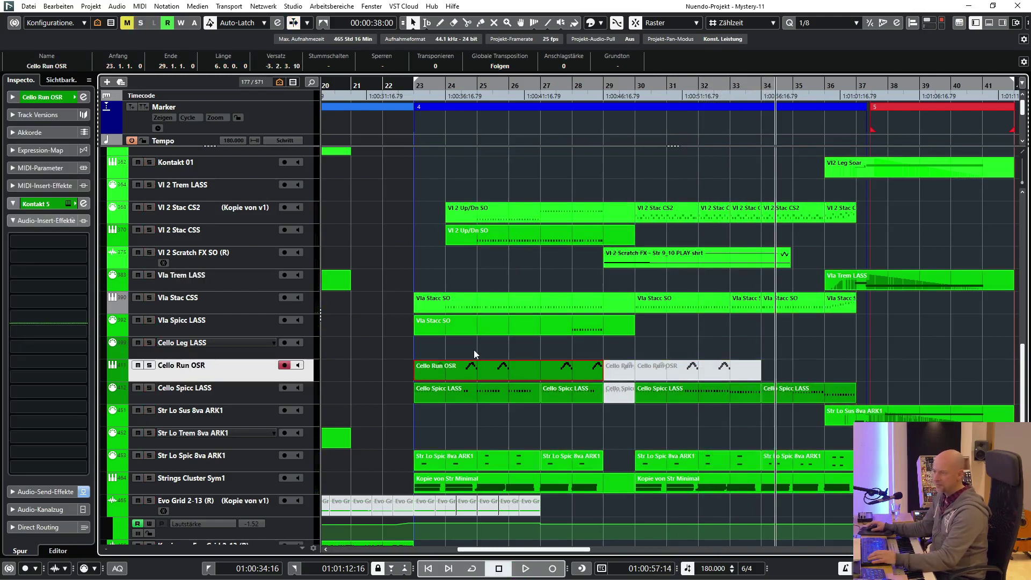
pyautogui.press('p')
pyautogui.press('KP_1')
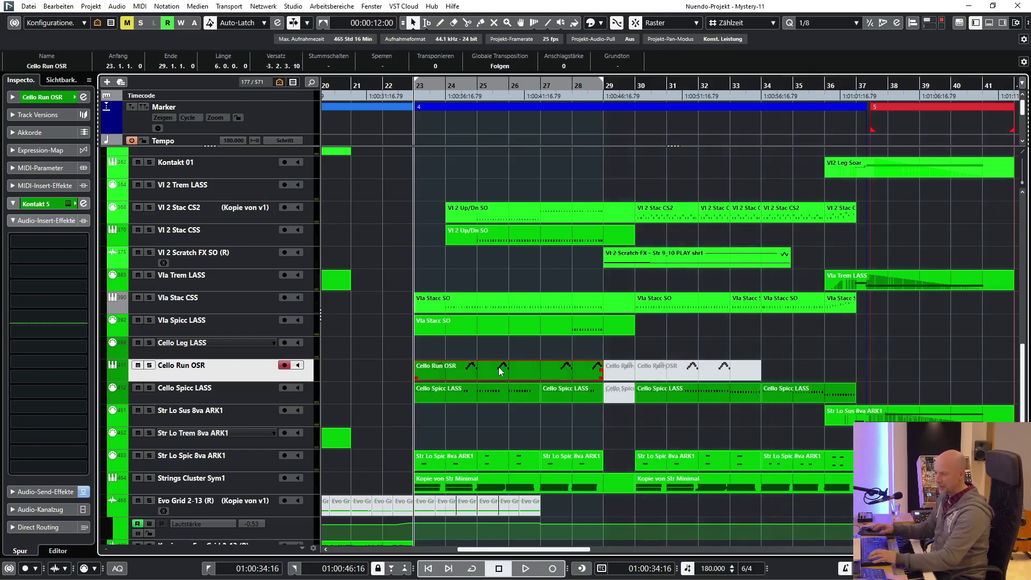
pyautogui.hotkey('ctrl', 'Down')
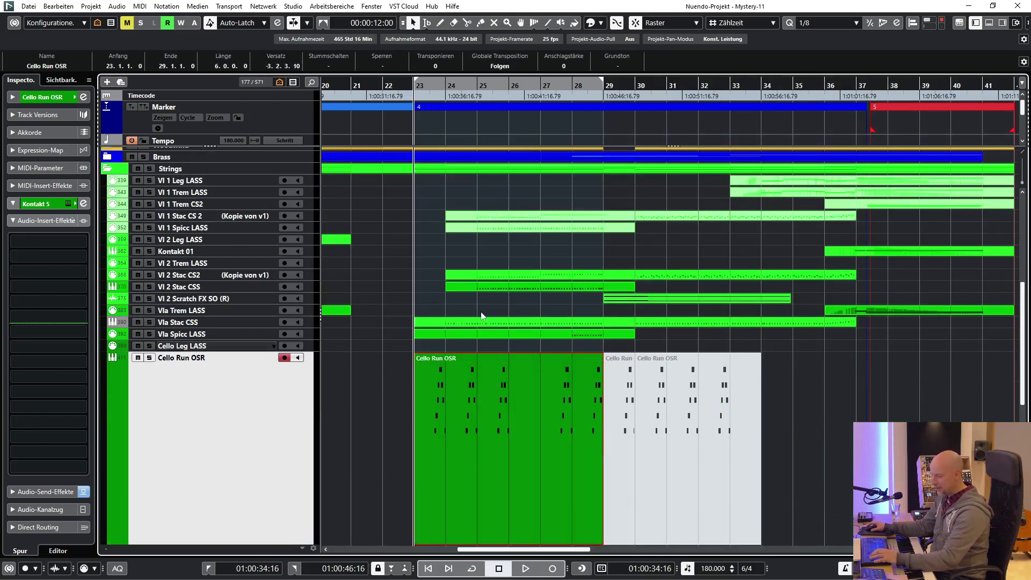
pyautogui.press('h')
pyautogui.press('h')
pyautogui.press('space')
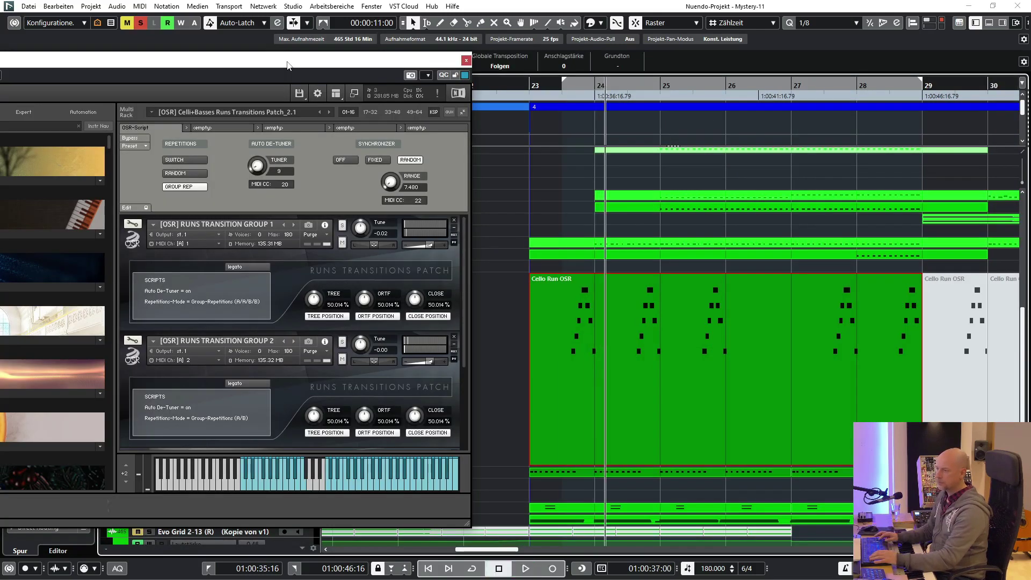
# - Show the whole Kontakt 5 window with the [OSR] Celli+Basses Runs Transitions patch, close it and deselect the Cello Run OSR part
pyautogui.moveTo(287, 66); pyautogui.dragTo(428, 41)
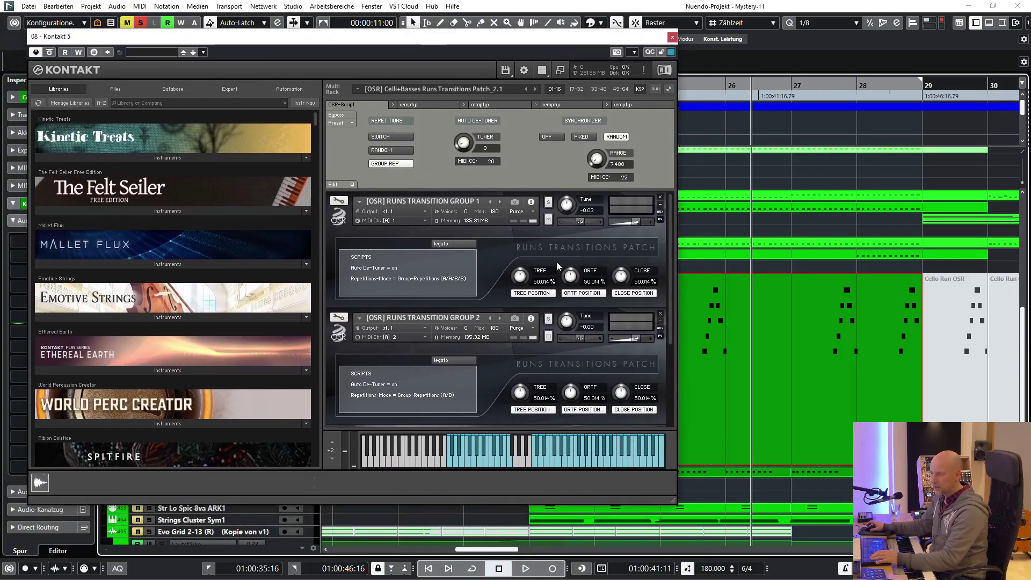
pyautogui.click(673, 37)
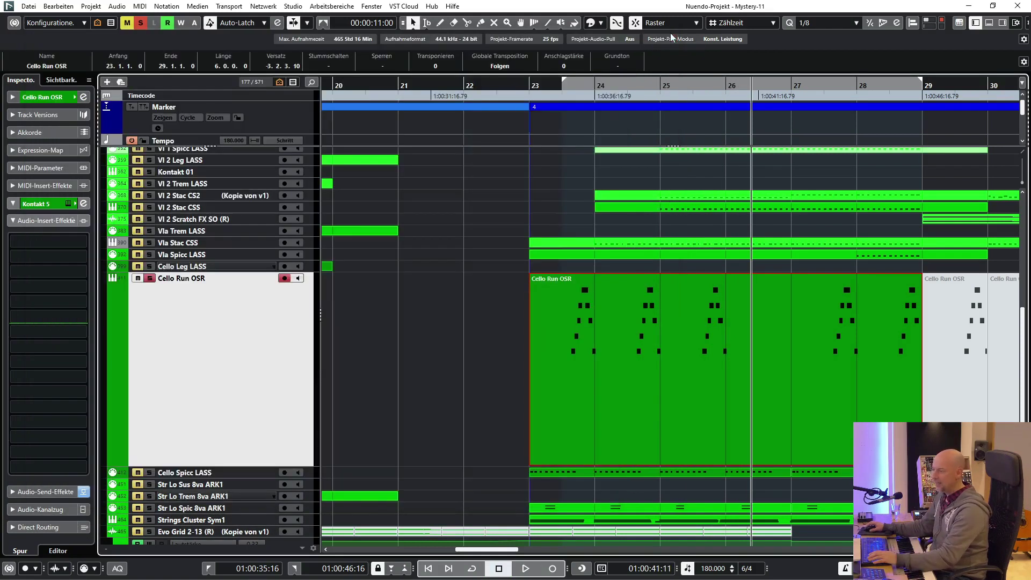
pyautogui.click(485, 339)
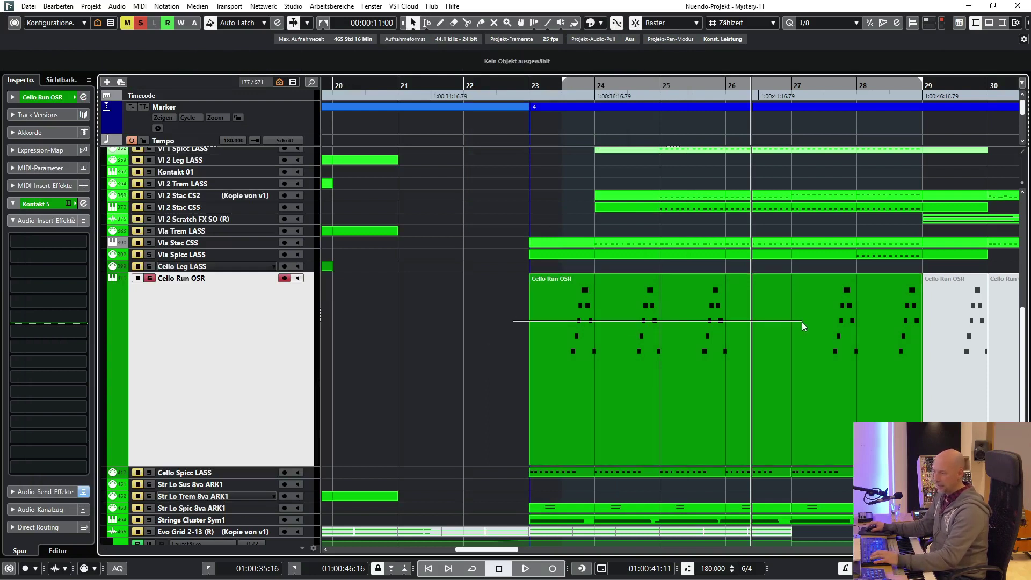
# - Play the Cello Run OSR part from bar 23 together with the unsoloed arrangement and show the track's channel fader
pyautogui.moveTo(801, 321); pyautogui.dragTo(810, 319)
pyautogui.press('KP_1')
pyautogui.press('space')
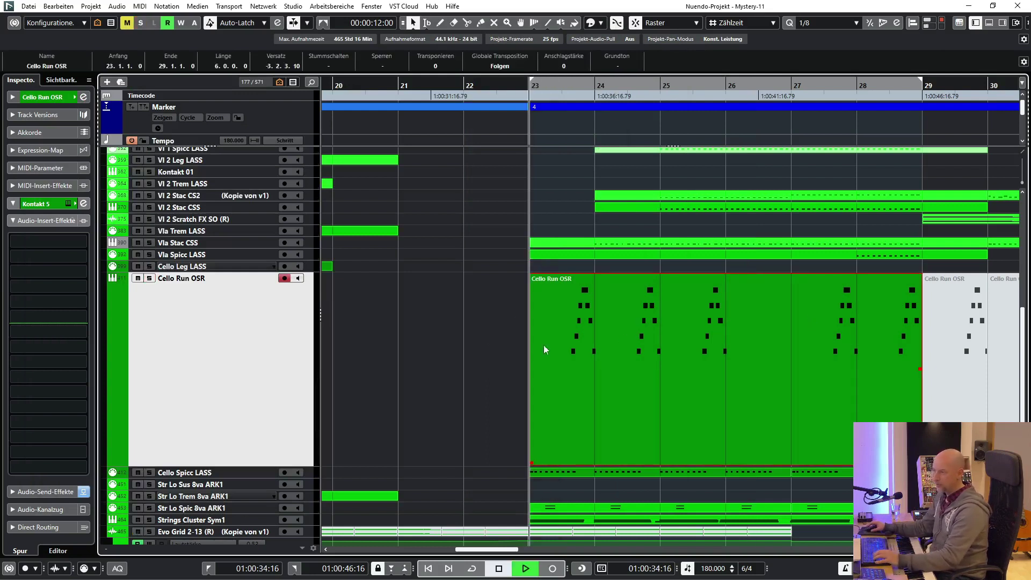
pyautogui.click(427, 327)
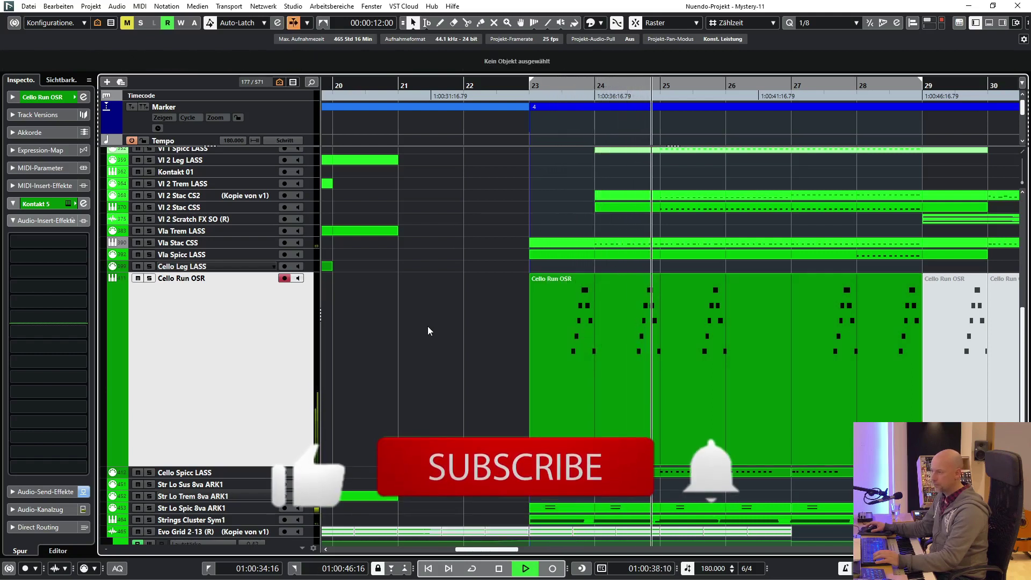
pyautogui.click(45, 510)
pyautogui.moveTo(42, 350); pyautogui.dragTo(45, 348)
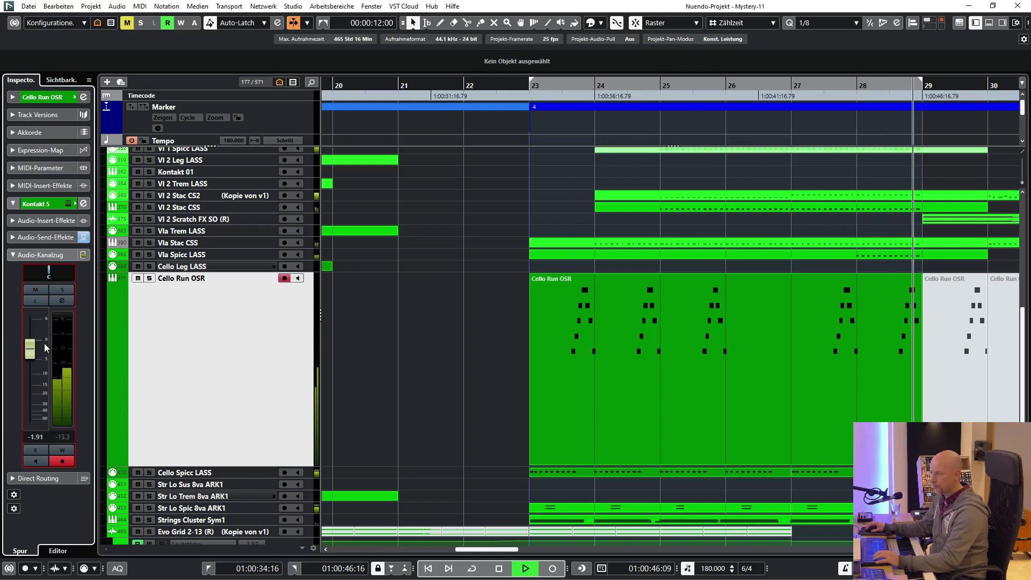
pyautogui.press('space')
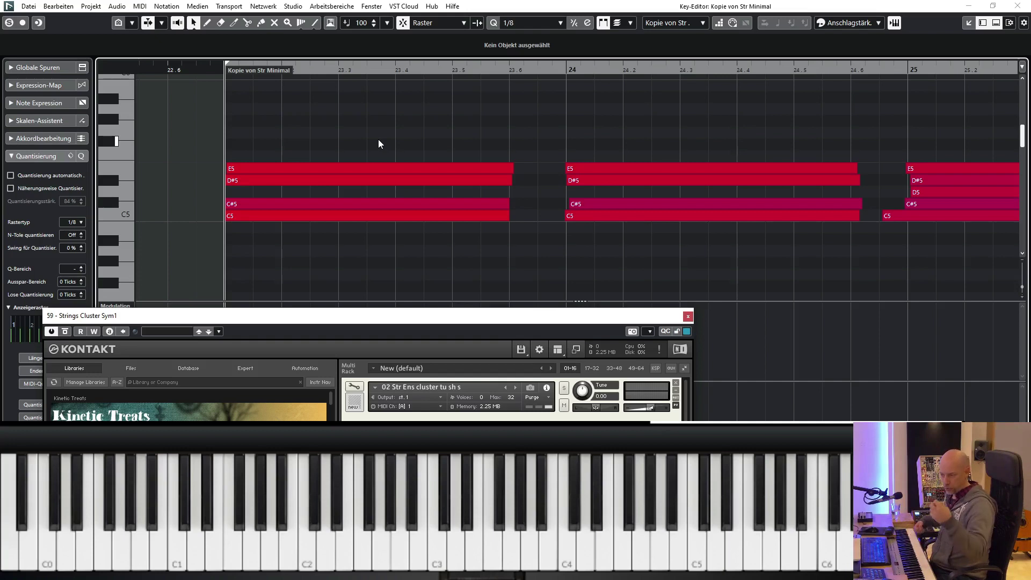
# - Play the Strings Cluster Sym1 notes in the Key Editor and the soloed Str Lo Spic 8va ARK1 part from bars 23 and 34
pyautogui.press('space')
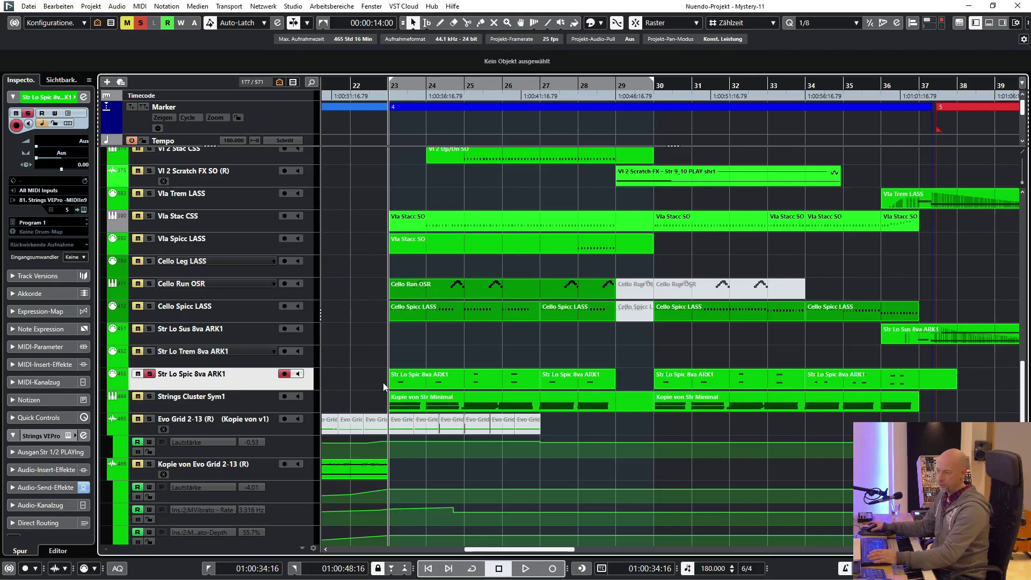
pyautogui.press('space')
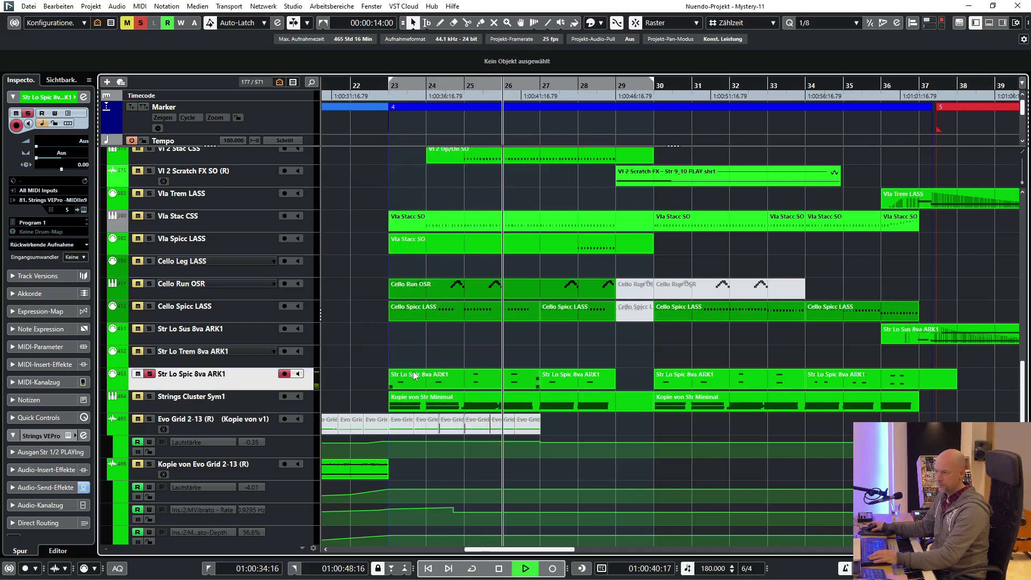
pyautogui.press('space')
pyautogui.click(800, 101)
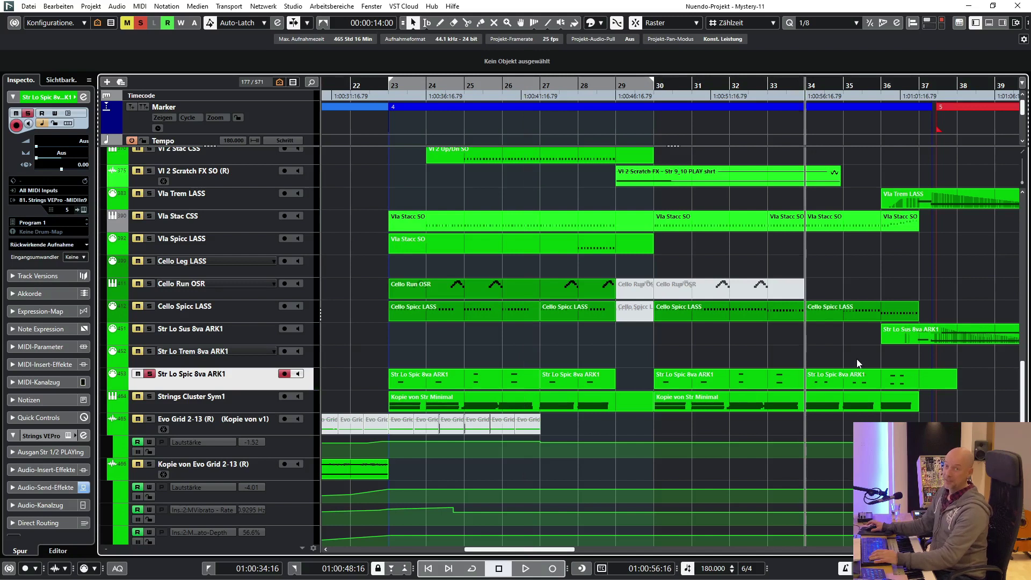
pyautogui.press('space')
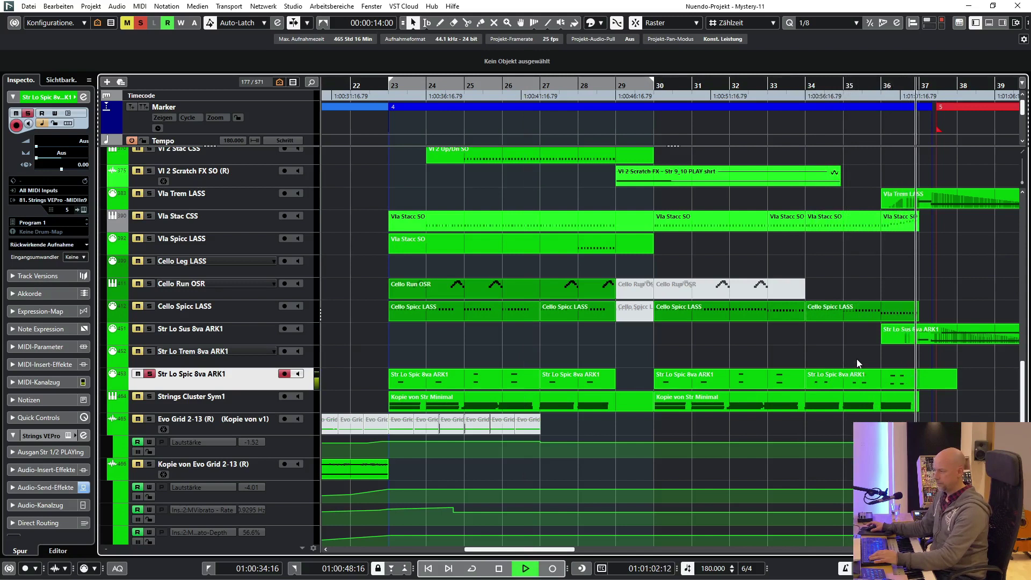
pyautogui.press('space')
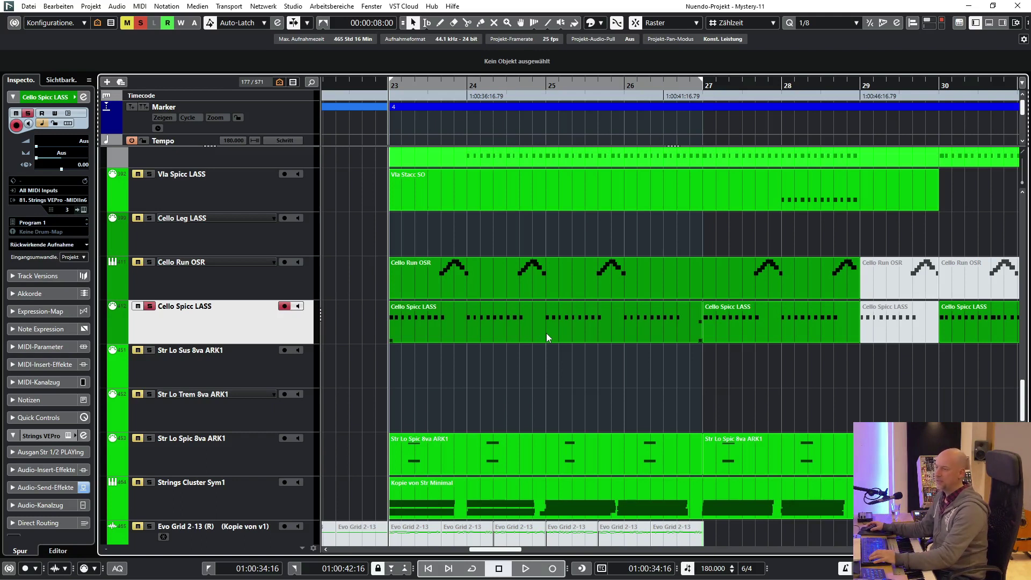
# - Play the soloed Cello Spicc LASS part from bar 23, first alone and again with Cello Run OSR soloed too
pyautogui.press('space')
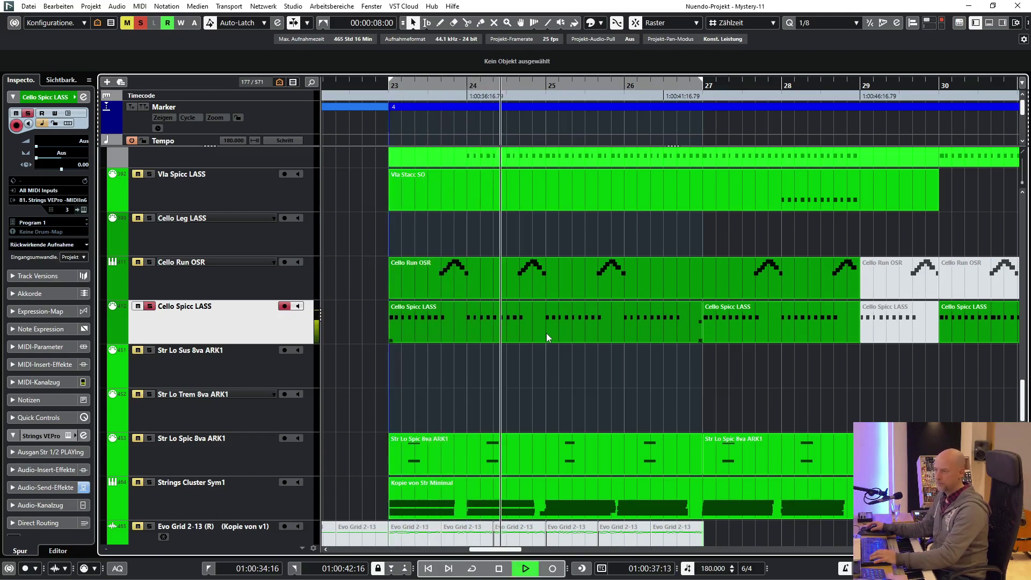
pyautogui.press('space')
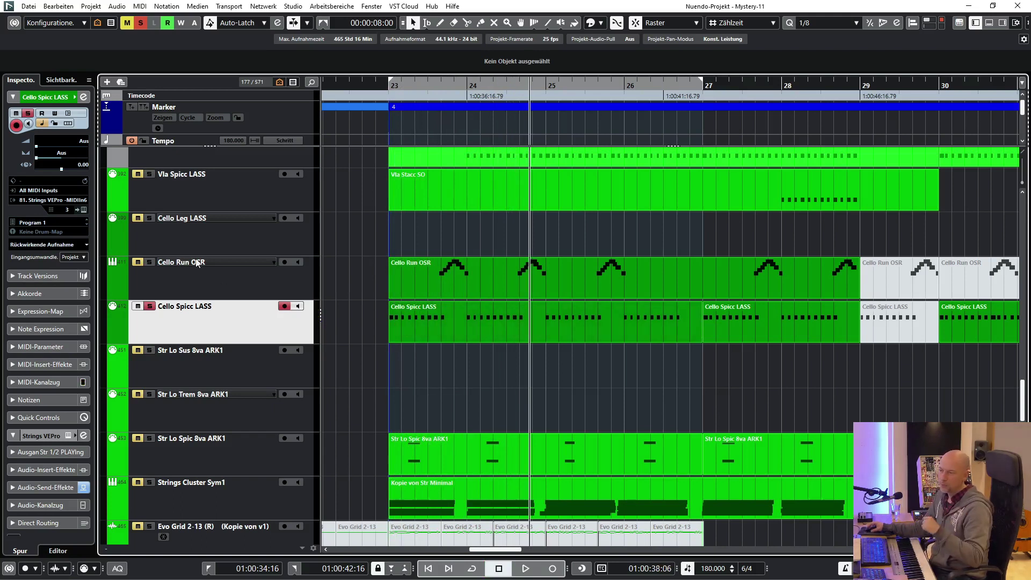
pyautogui.press('space')
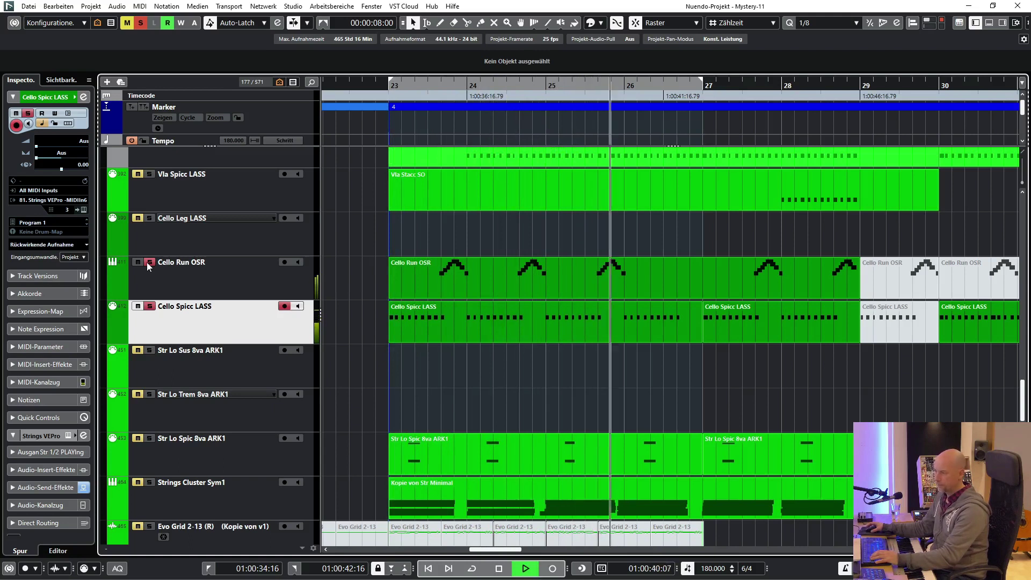
pyautogui.press('space')
# - Play the soloed Vla Stac CSS, Vla Spicc LASS, Cello Run OSR and Cello Spicc LASS tracks together from bar 23
pyautogui.scroll(4, 487, 248)
pyautogui.press('KP_1')
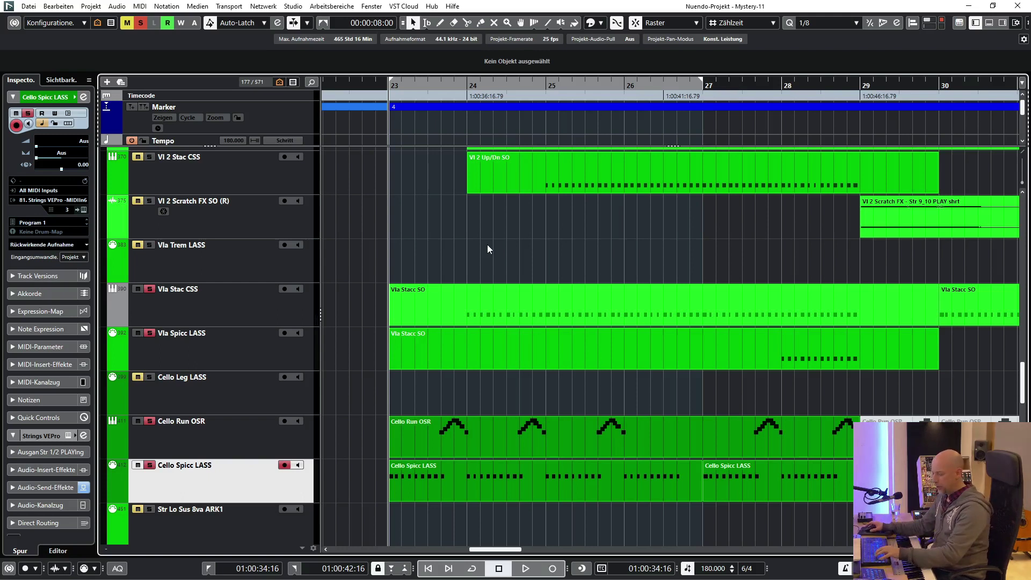
pyautogui.hotkey('shift', 'h')
pyautogui.hotkey('shift', 'h')
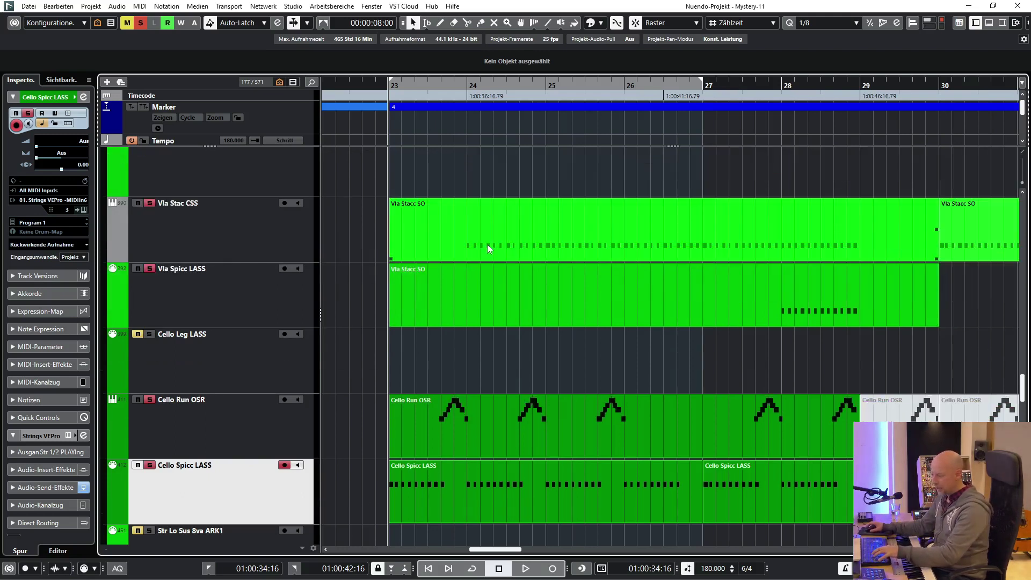
pyautogui.hotkey('shift', 'g')
pyautogui.hotkey('shift', 'g')
pyautogui.hotkey('shift', 'g')
pyautogui.hotkey('shift', 'g')
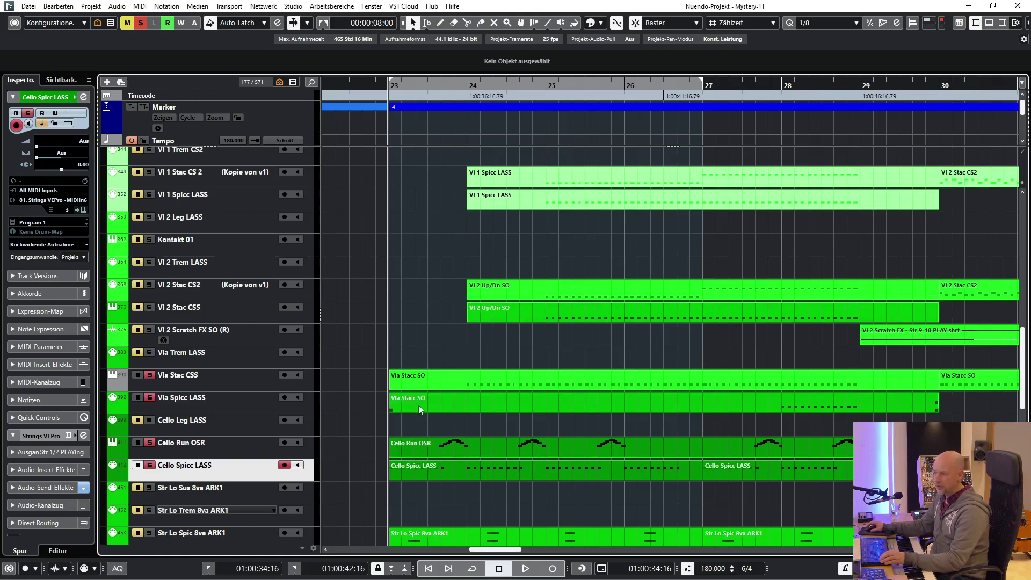
pyautogui.hotkey('alt', 'Down')
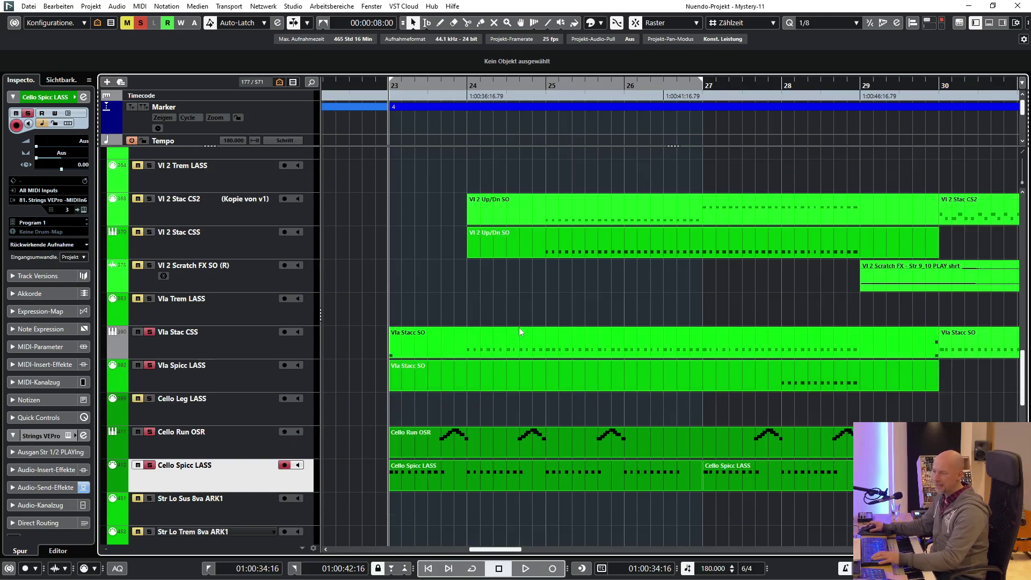
pyautogui.press('space')
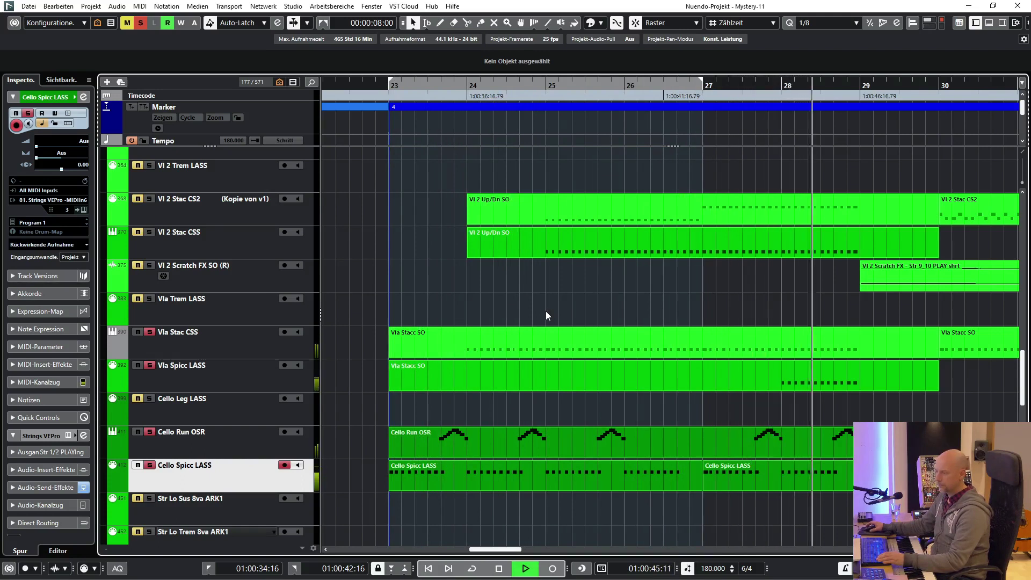
pyautogui.press('space')
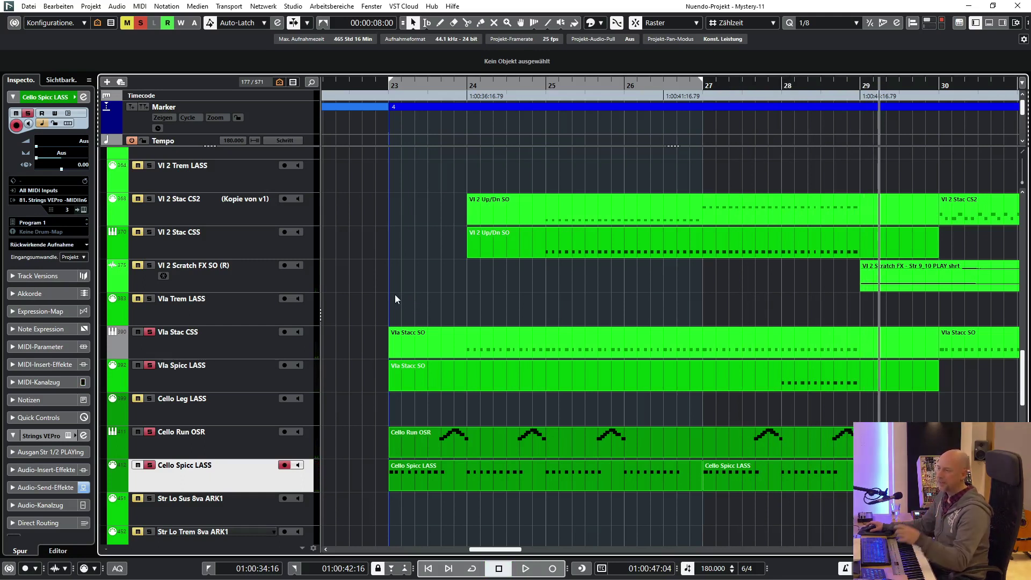
# - Clear all solos, solo Vl 2 Stac CS2 and Vl 2 Stac CSS, and play them from bar 25, alone and with the staccato and spiccato violas
pyautogui.click(140, 23)
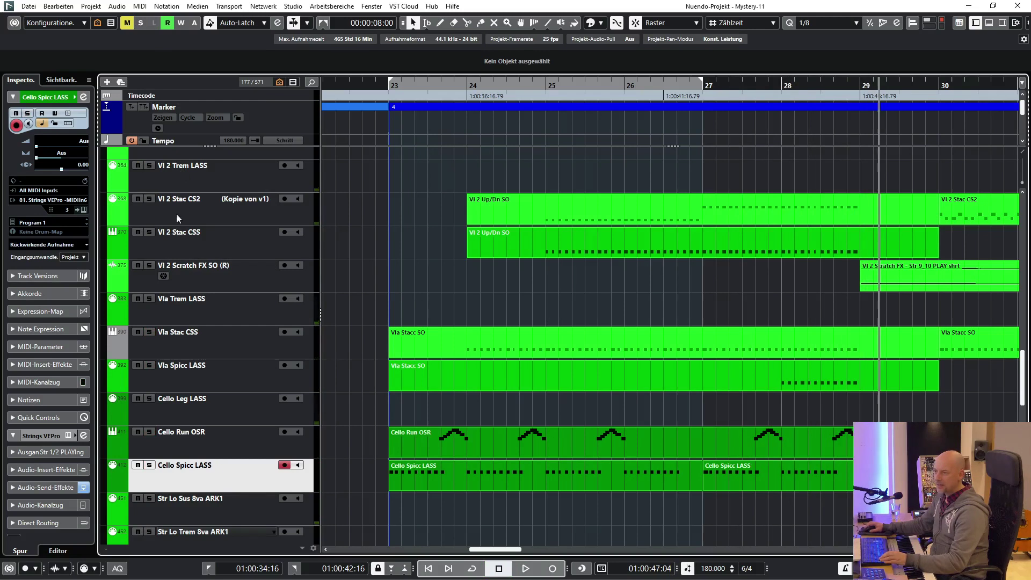
pyautogui.click(177, 214)
pyautogui.keyDown('shift'); pyautogui.click(255, 253); pyautogui.keyUp('shift')
pyautogui.press('s')
pyautogui.click(540, 90)
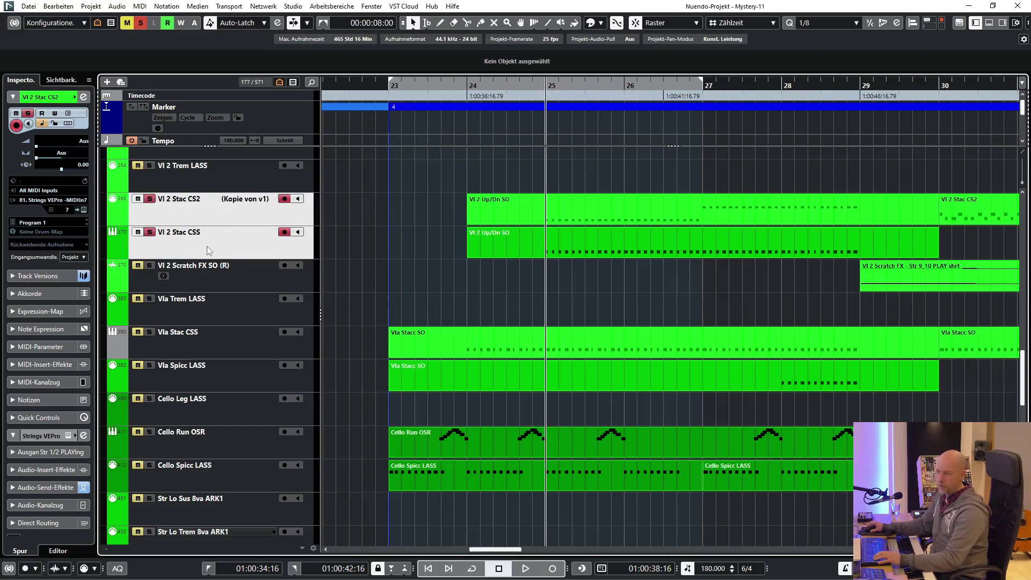
pyautogui.press('space')
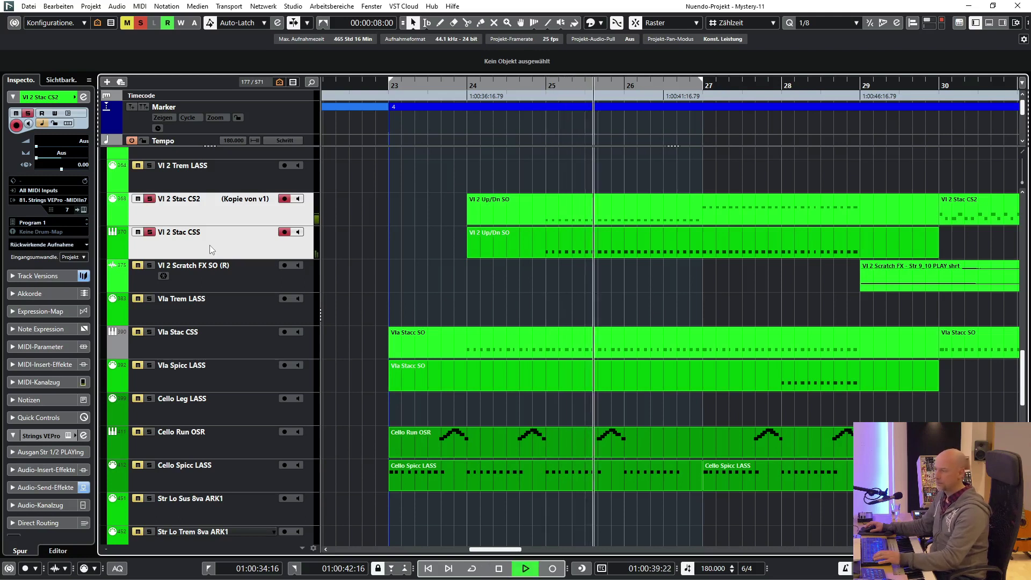
pyautogui.hscroll(2, 543, 289)
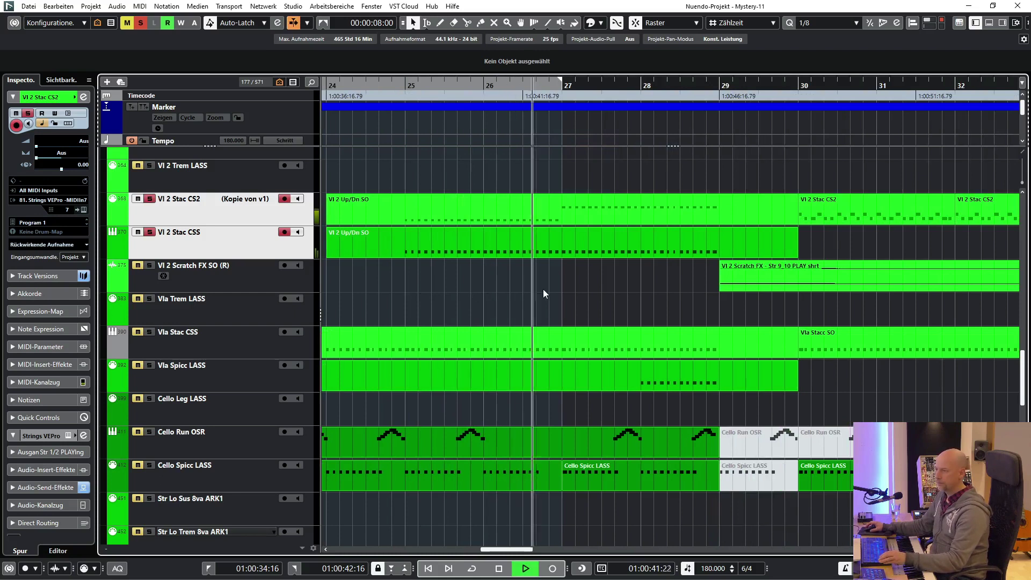
pyautogui.hscroll(-2, 543, 289)
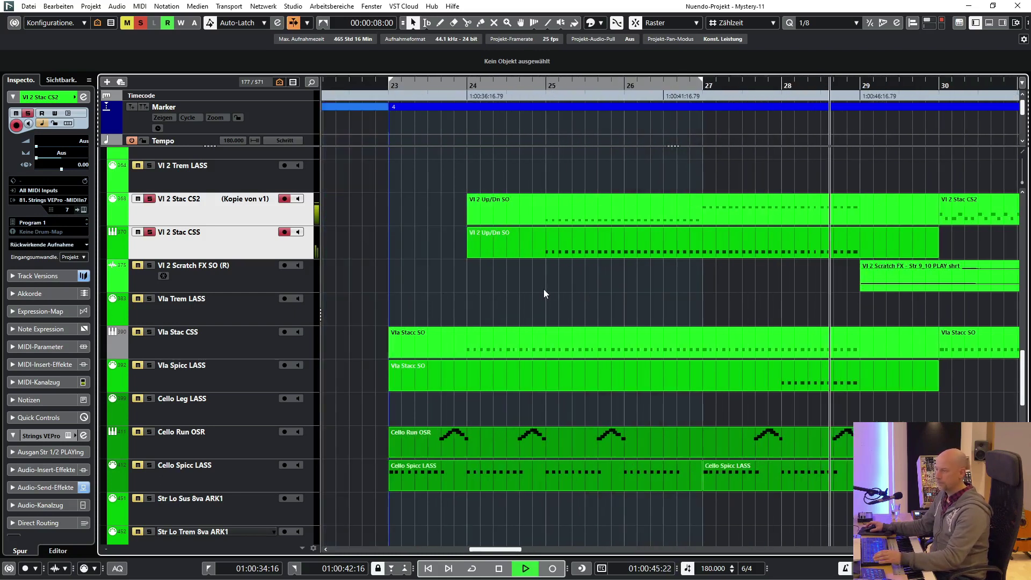
pyautogui.press('space')
pyautogui.doubleClick(517, 86)
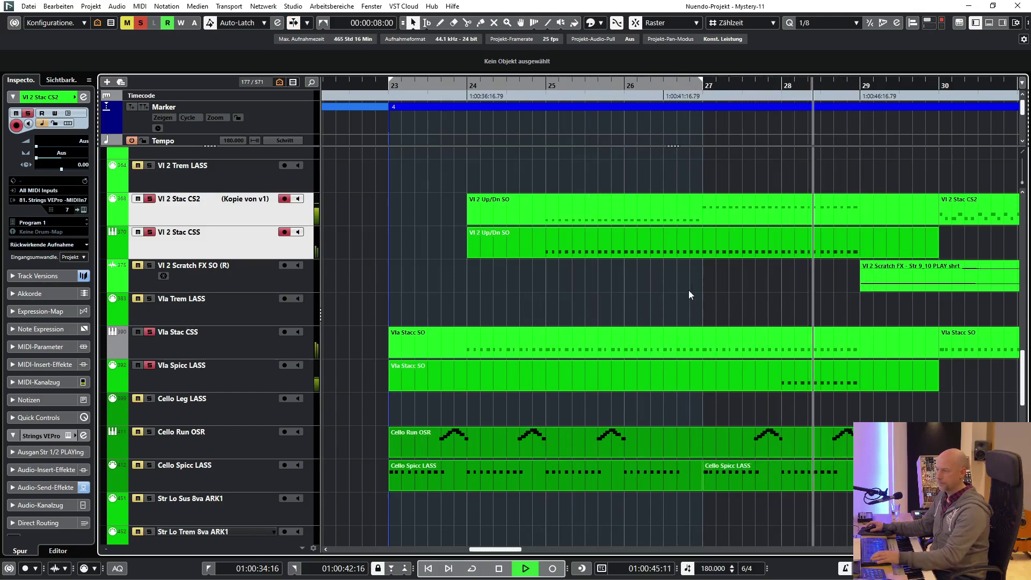
pyautogui.press('space')
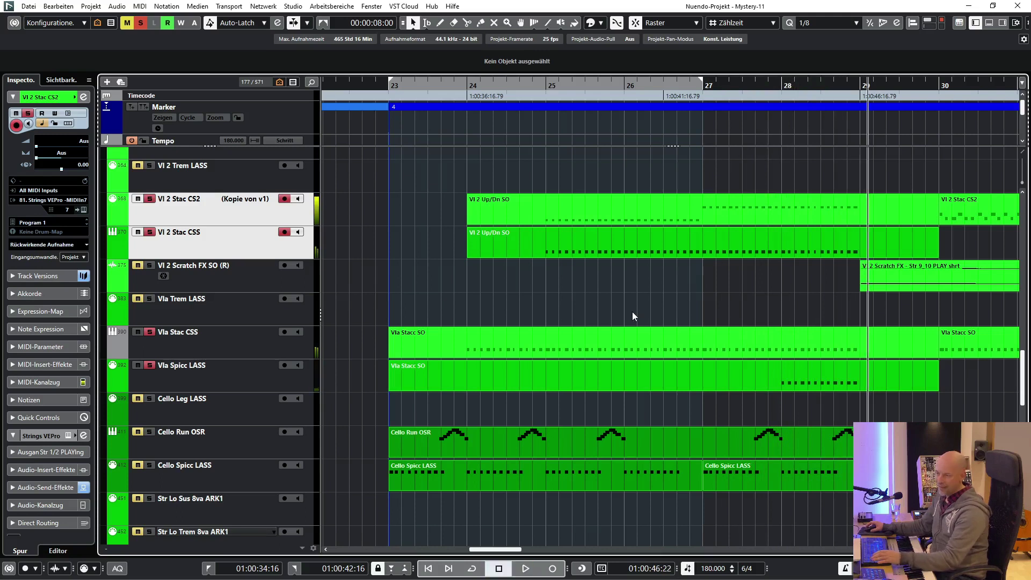
# - Clear all solos, solo Vl 1 Stac CS 2 and Vl 1 Spicc LASS, and play both from just before bar 25
pyautogui.click(143, 23)
pyautogui.scroll(4, 402, 273)
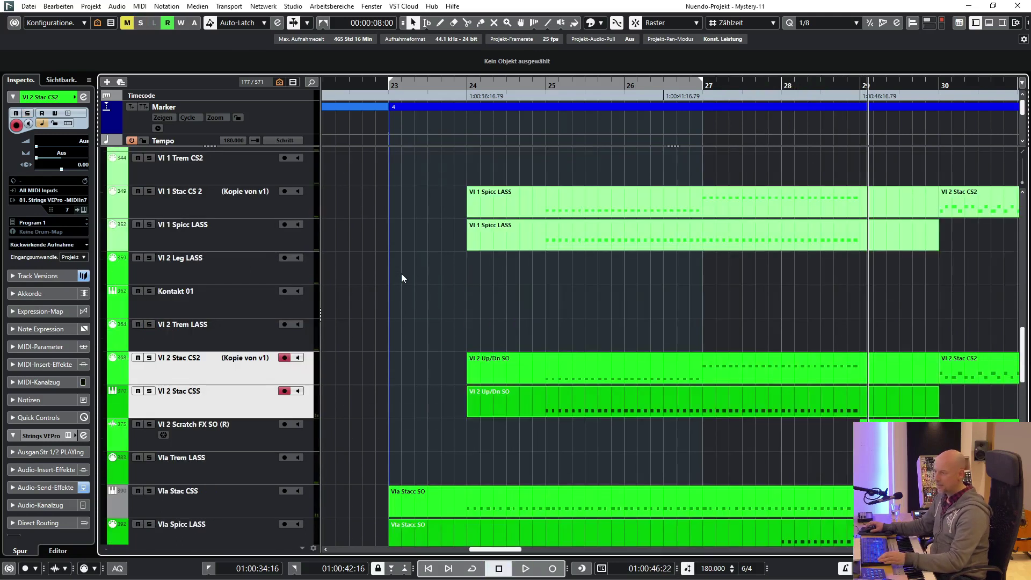
pyautogui.click(164, 201)
pyautogui.keyDown('shift'); pyautogui.click(201, 237); pyautogui.keyUp('shift')
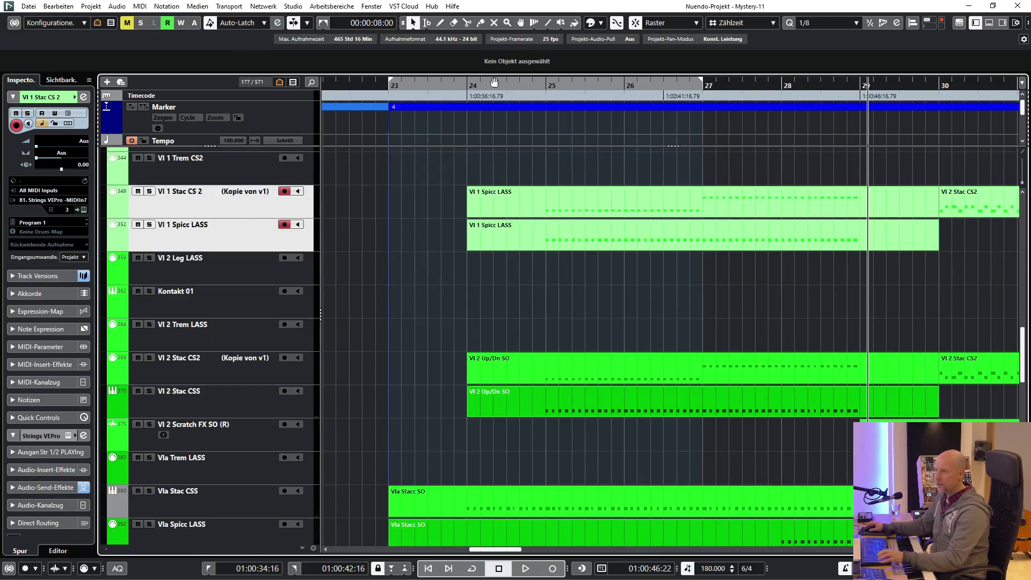
pyautogui.press('s')
pyautogui.click(531, 91)
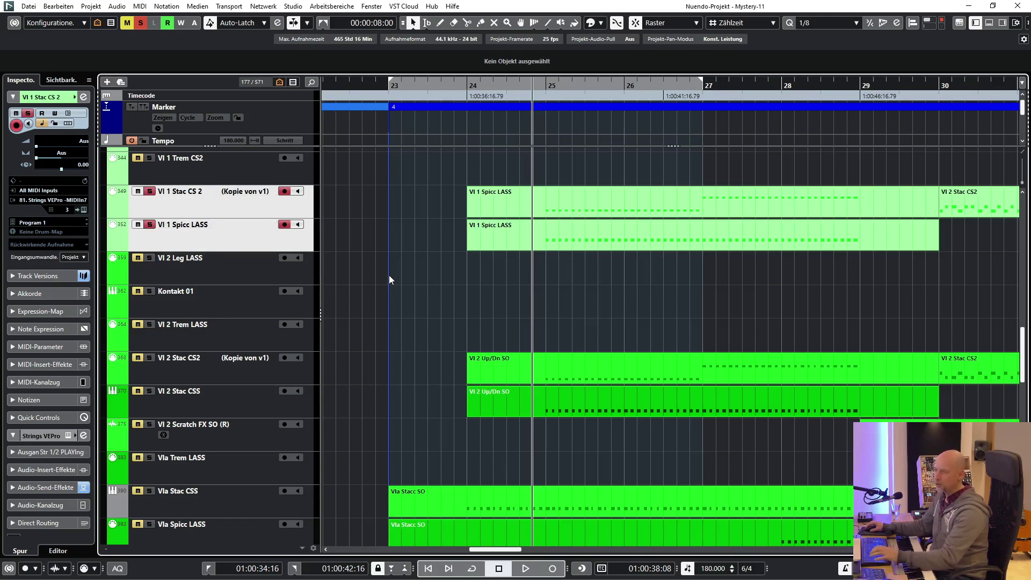
pyautogui.press('space')
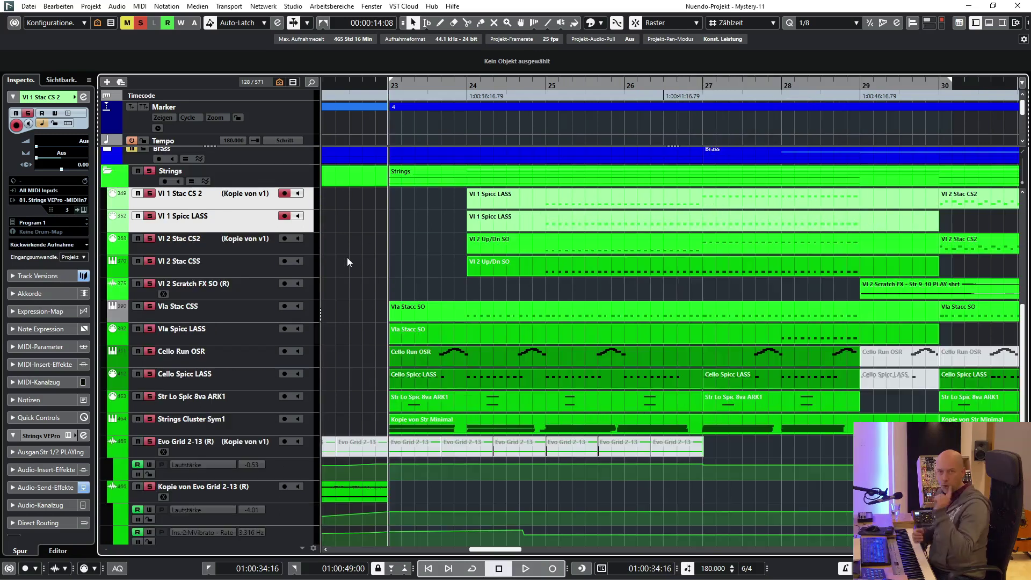
# - Play the soloed Strings folder from bar 23, set the locators around the Vl 2 Scratch FX part at bar 29 and play it soloed
pyautogui.press('space')
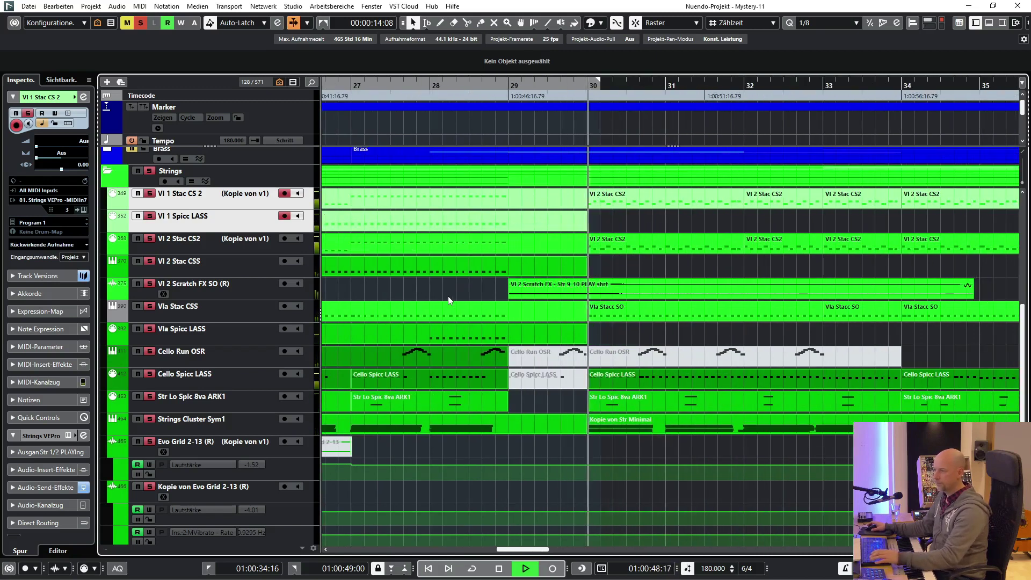
pyautogui.click(549, 292)
pyautogui.press('p')
pyautogui.press('space')
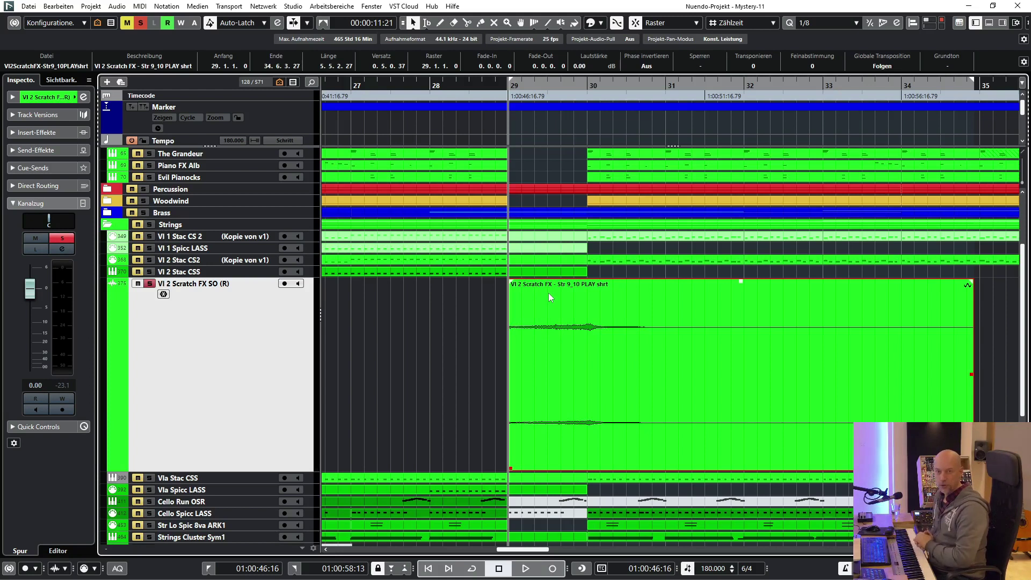
pyautogui.press('space')
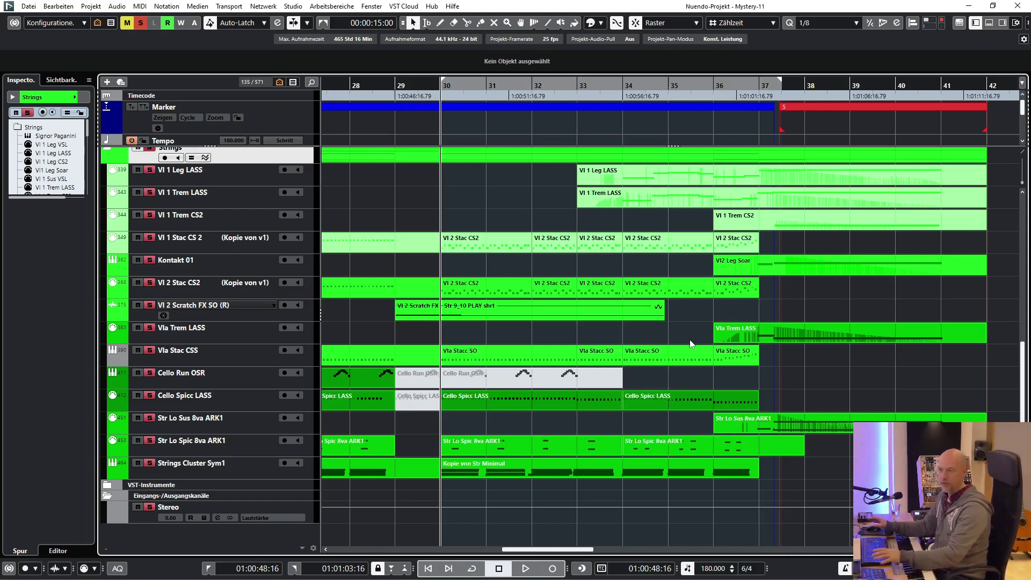
# - Play the soloed Strings folder from bar 30 and the soloed Vl 1 Trem CS2 track from just after bar 37
pyautogui.hscroll(2, 457, 208)
pyautogui.press('space')
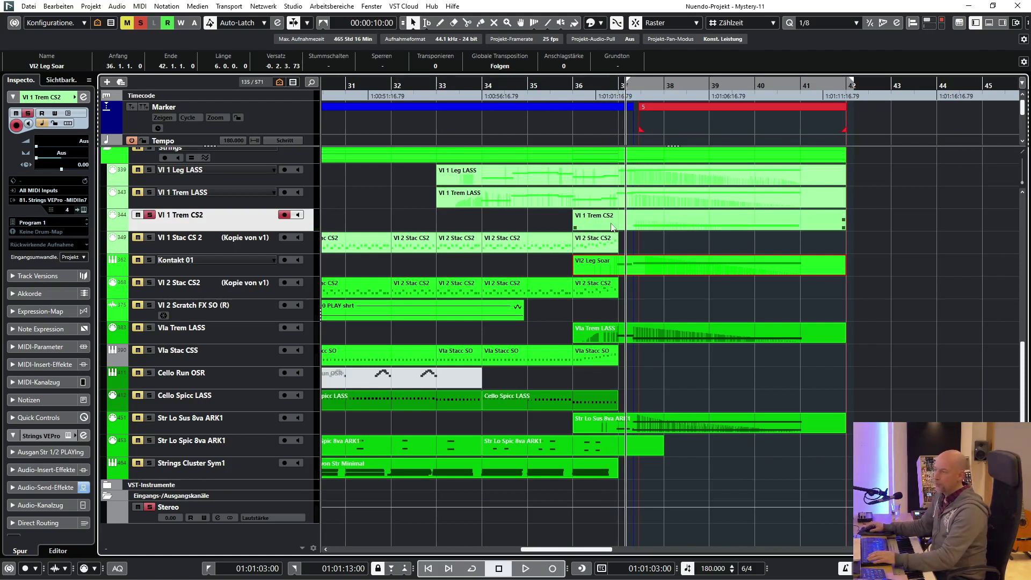
pyautogui.press('space')
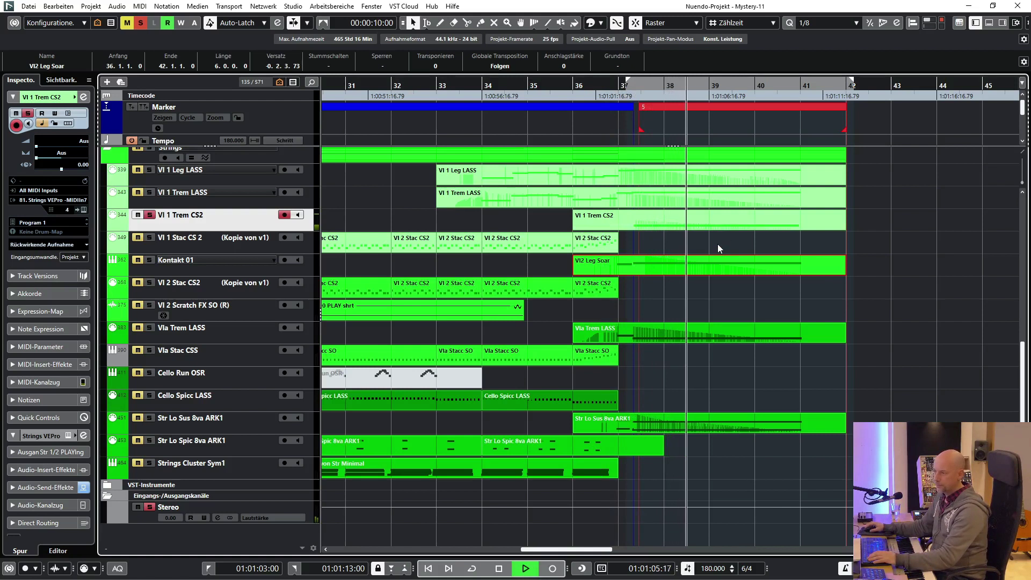
pyautogui.press('space')
# - Solo the Kontakt 01 track, set the left locator to bar 37 and play the track from there
pyautogui.click(155, 258)
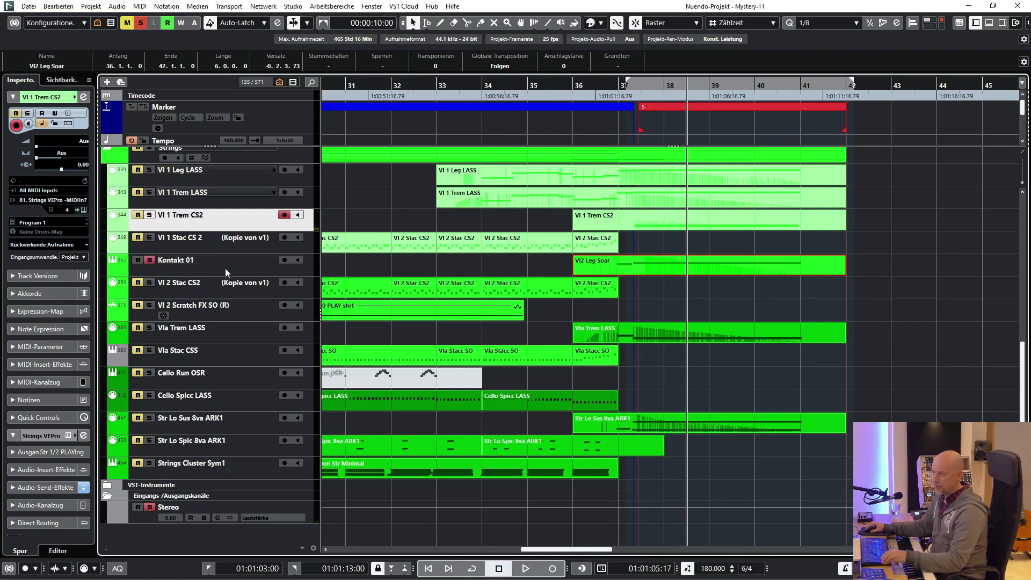
pyautogui.press('KP_0')
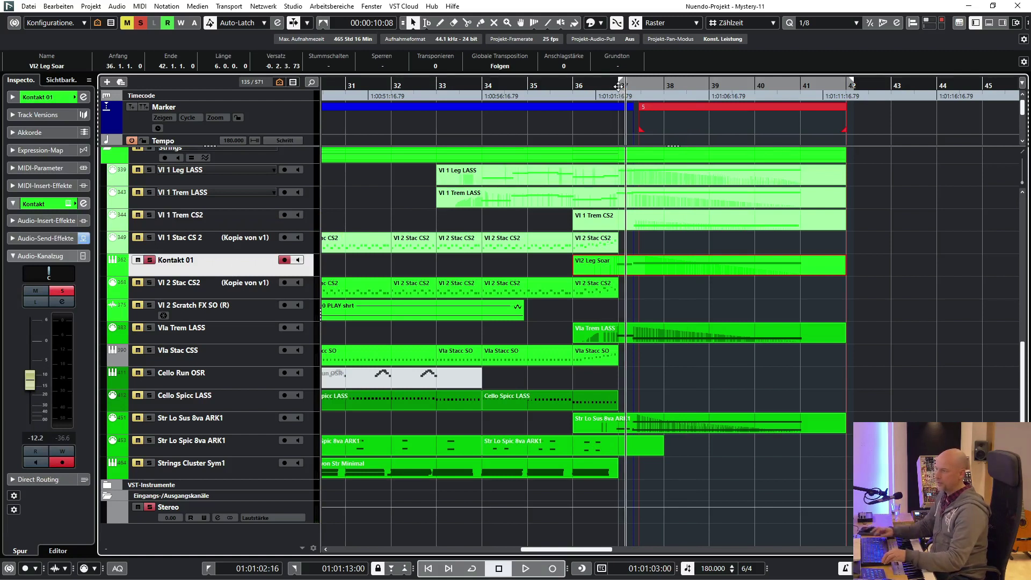
pyautogui.press('space')
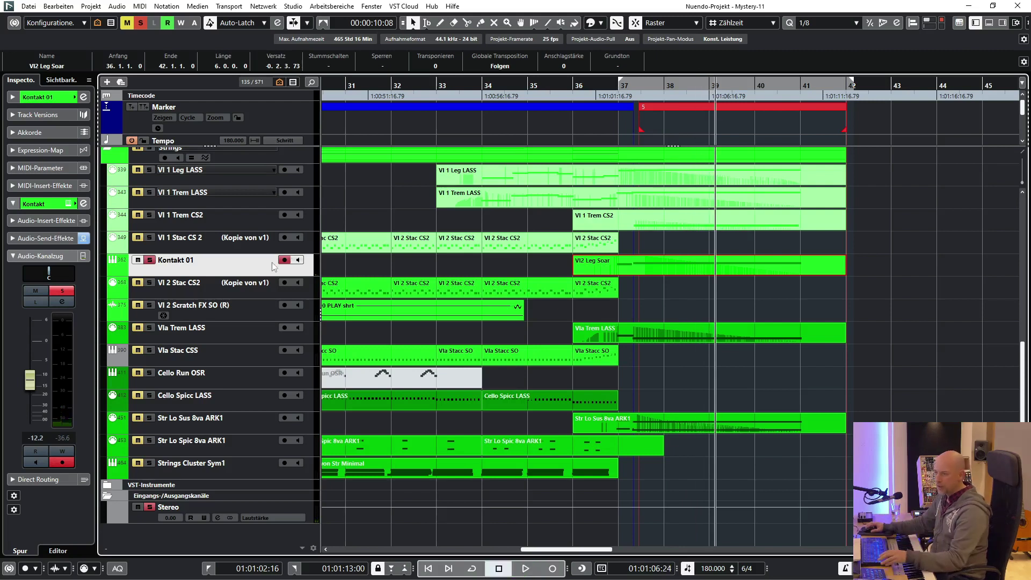
# - Solo Vla Trem LASS and play it from bar 37, and do the same with Str Lo Sus 8va ARK1
pyautogui.click(156, 329)
pyautogui.press('KP_1')
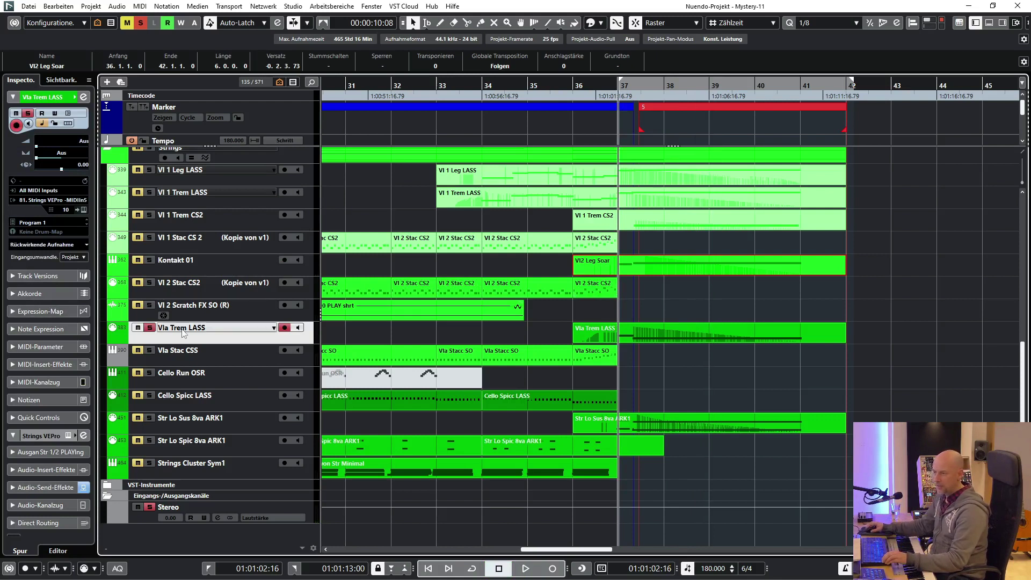
pyautogui.press('space')
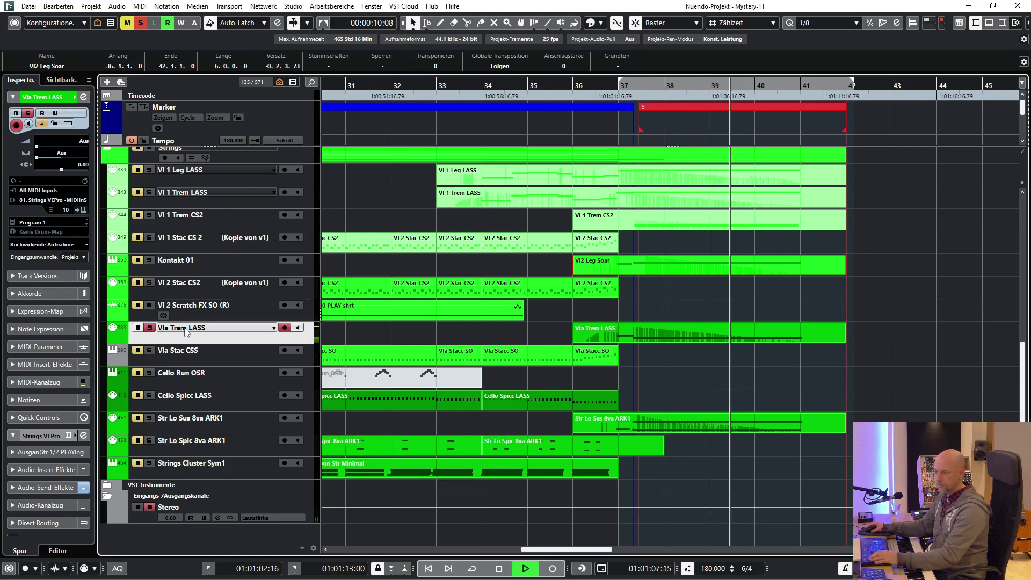
pyautogui.press('space')
pyautogui.click(203, 428)
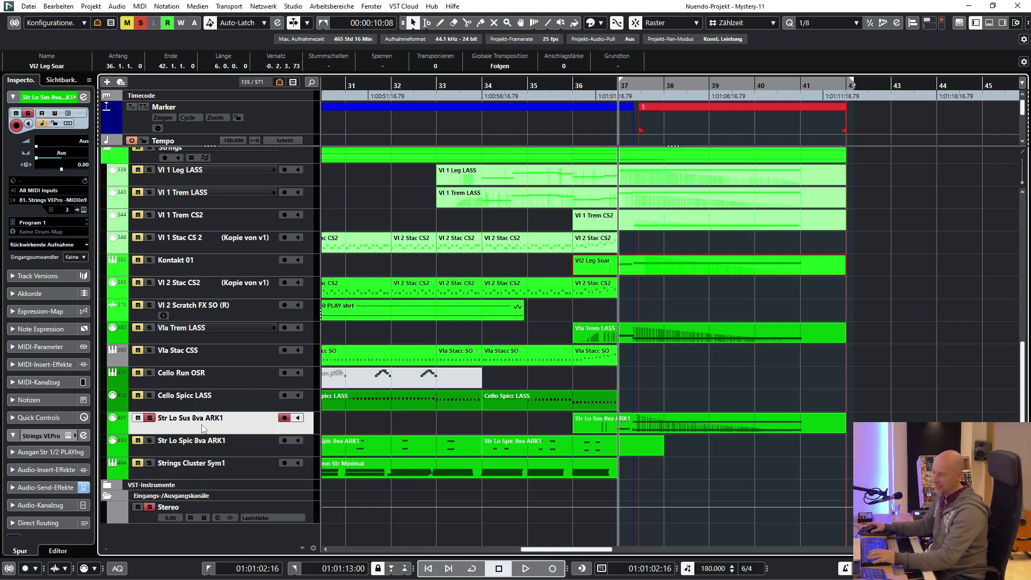
pyautogui.press('space')
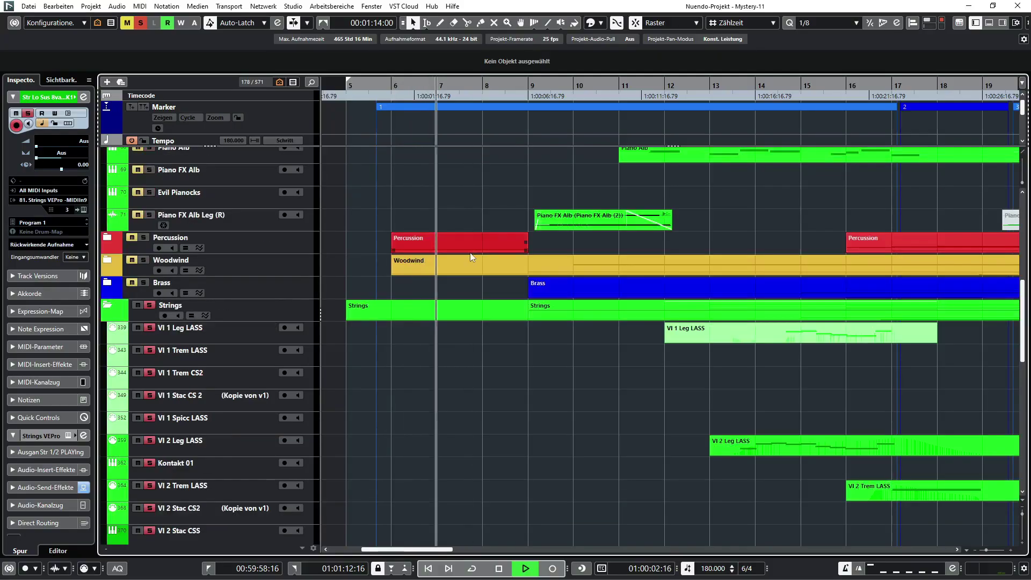
# - Follow the playing Strings folder from bar 7 to bar 21, examining its legato, tremolo, Evo Grid and String FX tracks and automation
pyautogui.scroll(-5, 470, 253)
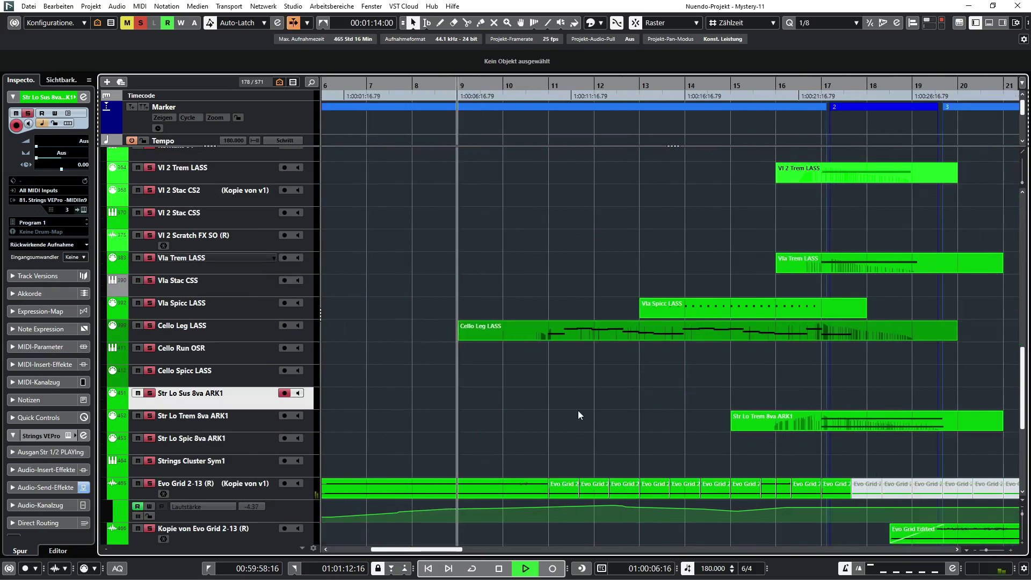
pyautogui.scroll(-5, 592, 401)
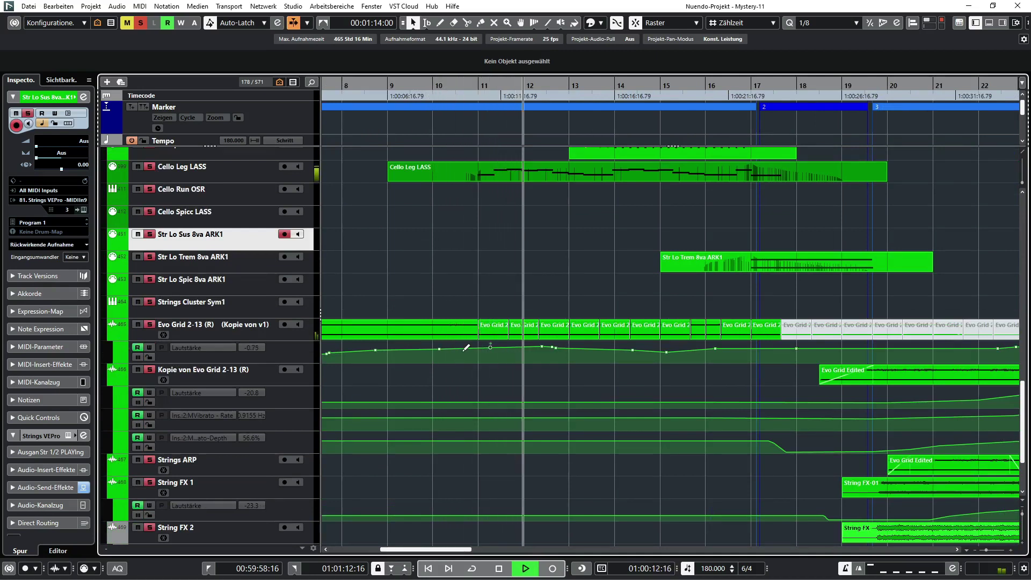
pyautogui.scroll(5, 463, 351)
pyautogui.scroll(5, 462, 350)
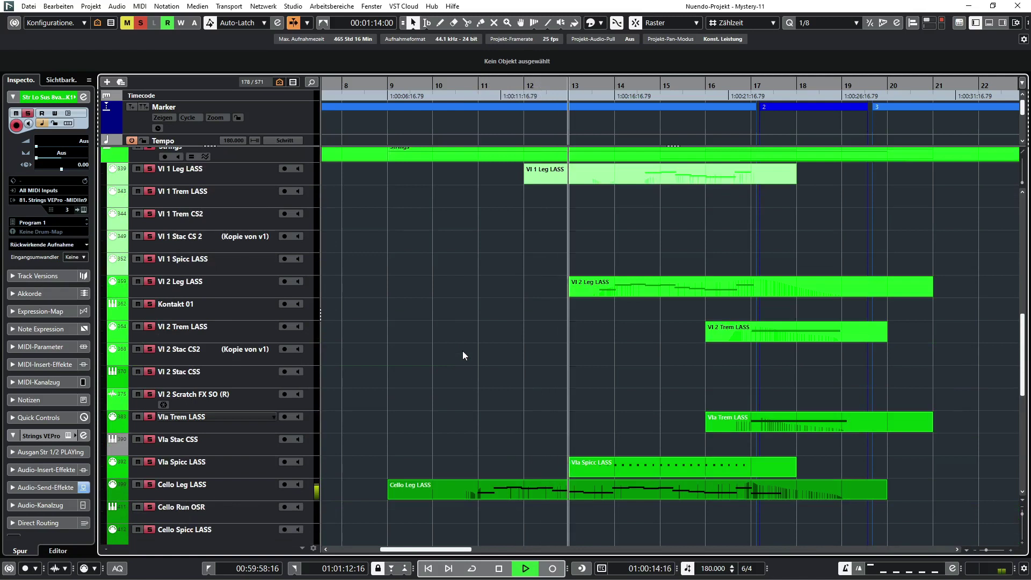
pyautogui.hscroll(3, 463, 350)
pyautogui.scroll(-8, 585, 349)
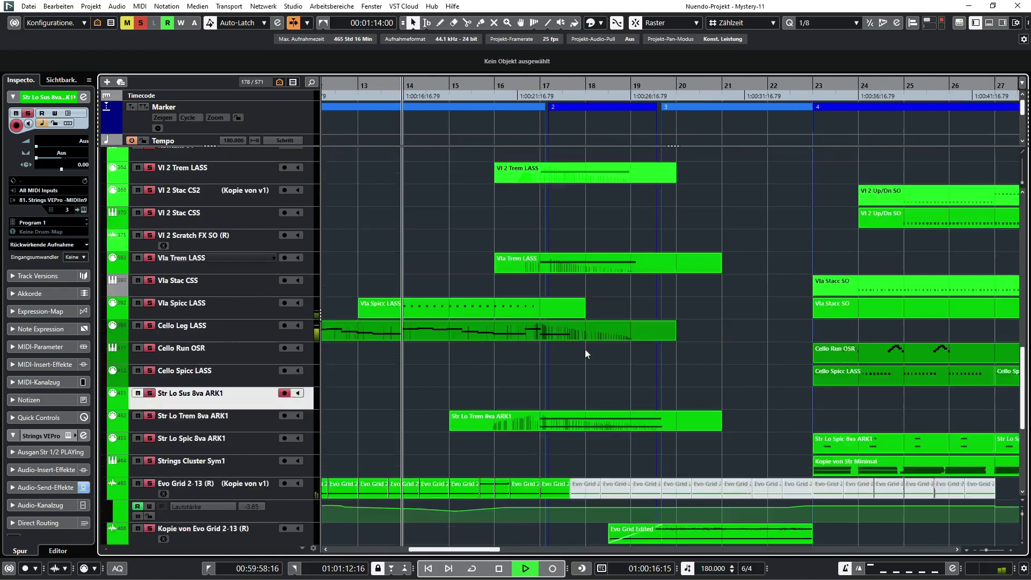
pyautogui.scroll(-5, 585, 349)
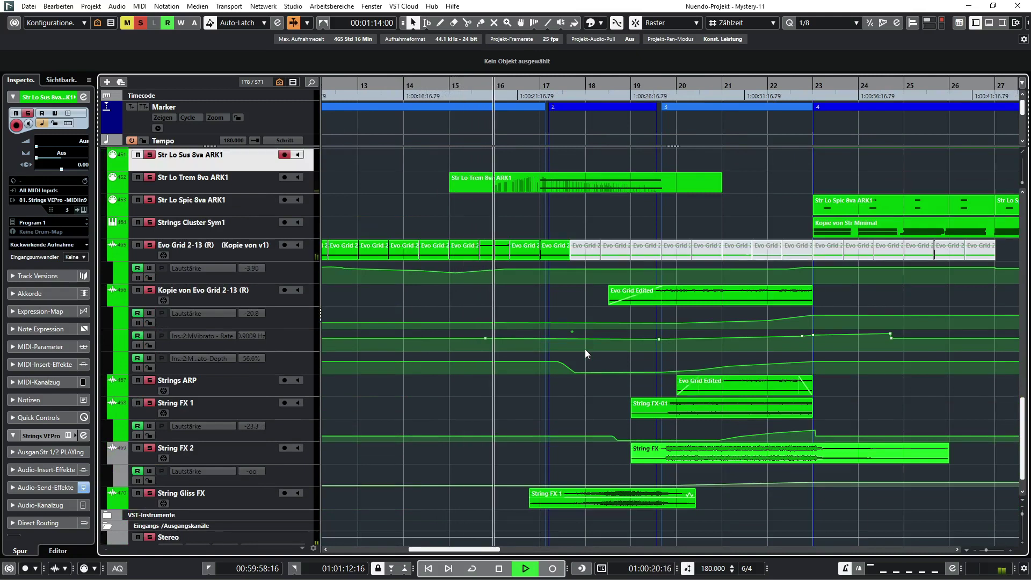
pyautogui.scroll(3, 585, 349)
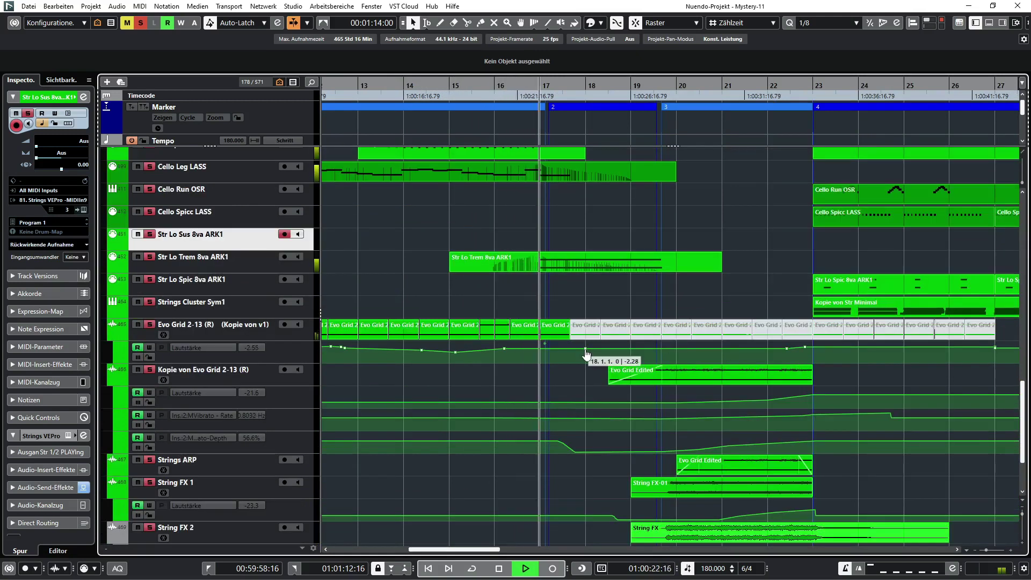
pyautogui.scroll(3, 585, 350)
pyautogui.scroll(6, 585, 349)
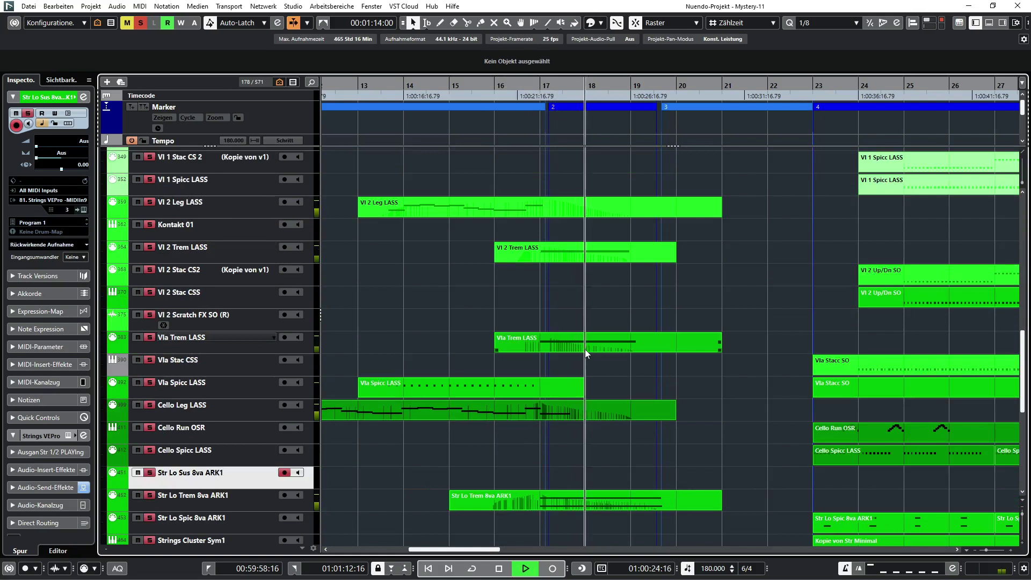
pyautogui.scroll(9, 610, 350)
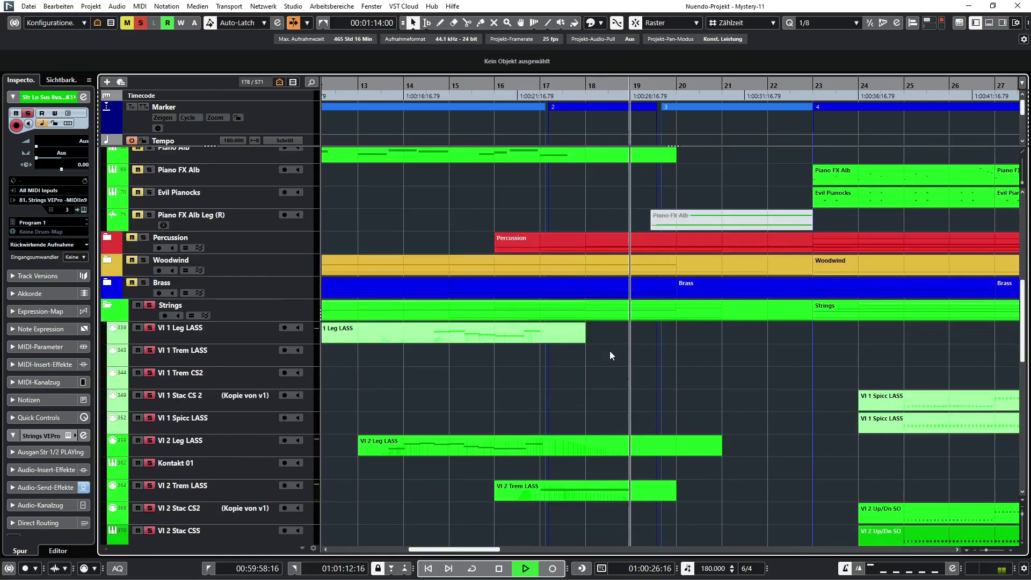
pyautogui.scroll(-10, 610, 350)
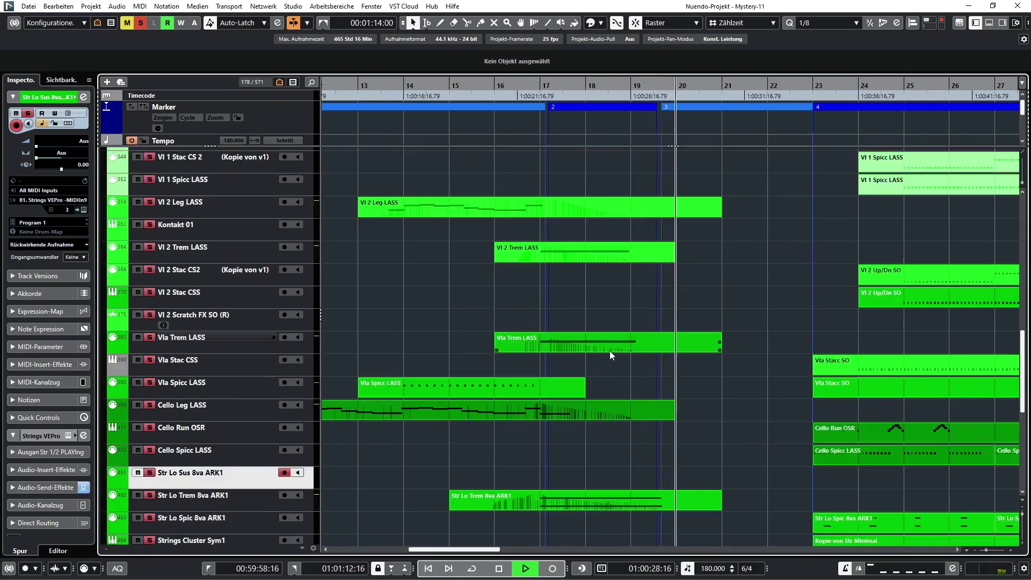
pyautogui.scroll(-9, 610, 350)
pyautogui.scroll(-5, 611, 355)
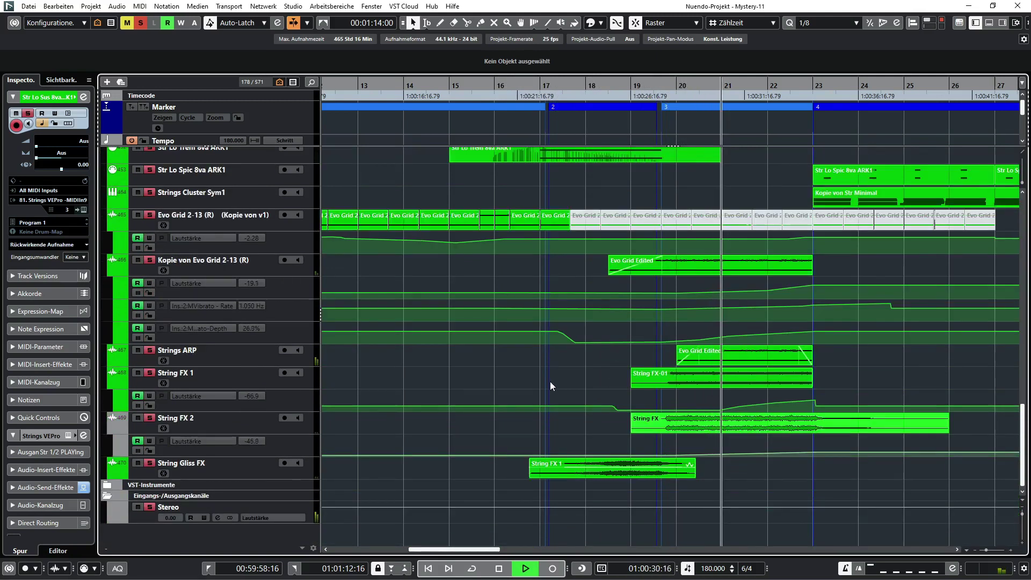
# - Follow the strings playback from bar 21 to bar 31, examining the String FX automation, staccato, spiccato and Cello Run parts
pyautogui.hscroll(5, 550, 383)
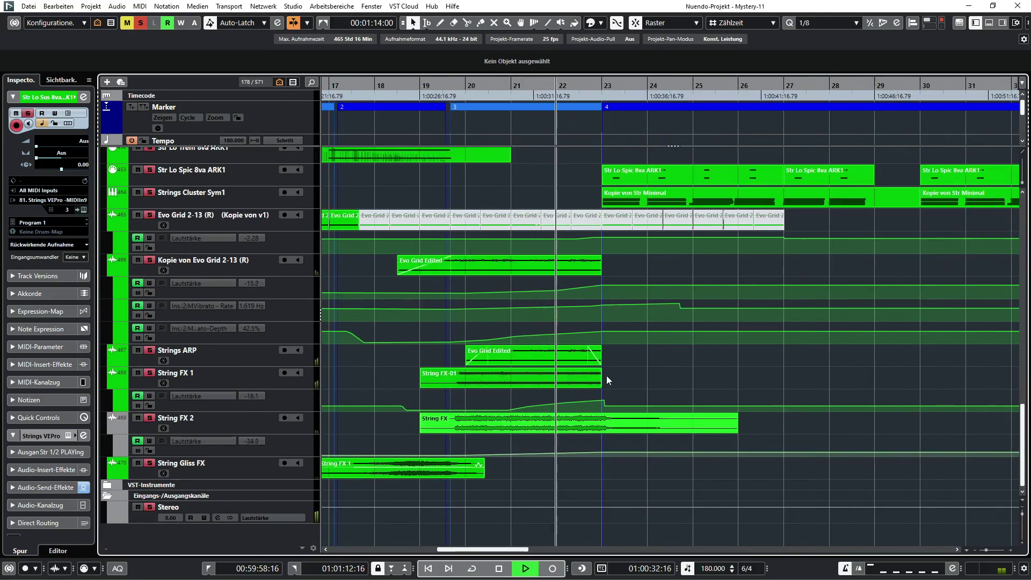
pyautogui.scroll(5, 656, 391)
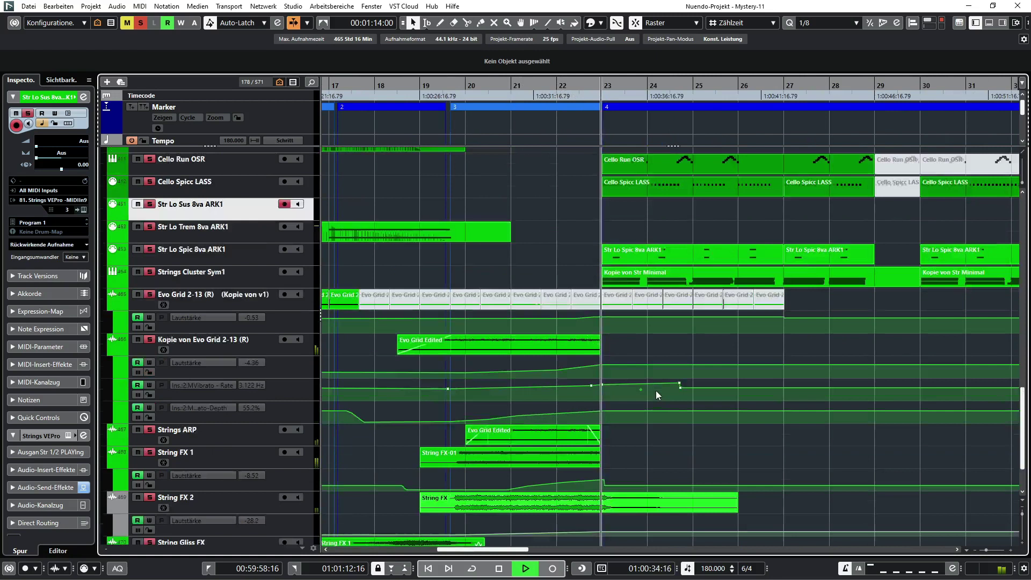
pyautogui.scroll(8, 622, 339)
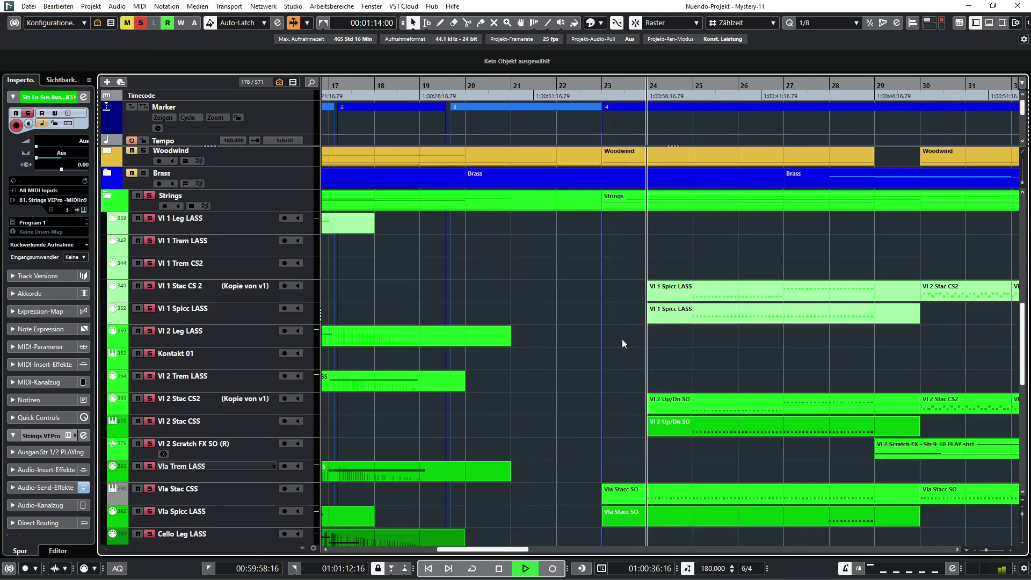
pyautogui.scroll(-3, 622, 340)
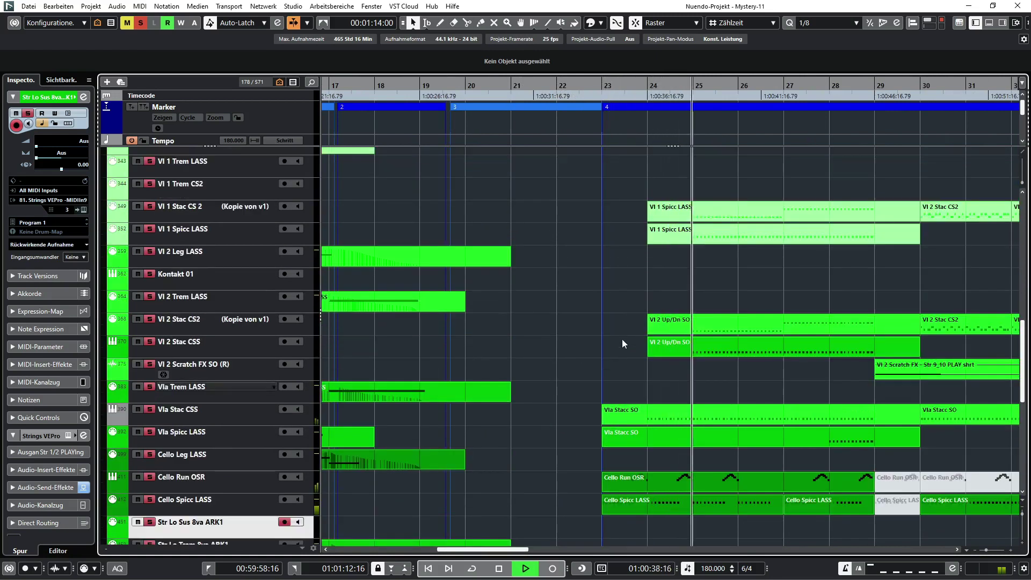
pyautogui.scroll(-6, 658, 294)
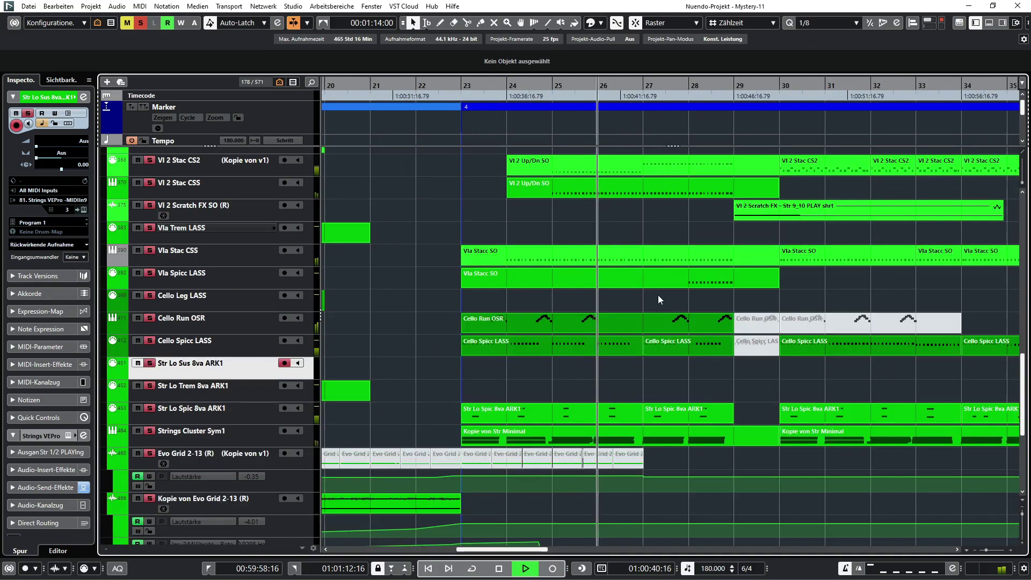
pyautogui.scroll(-6, 650, 335)
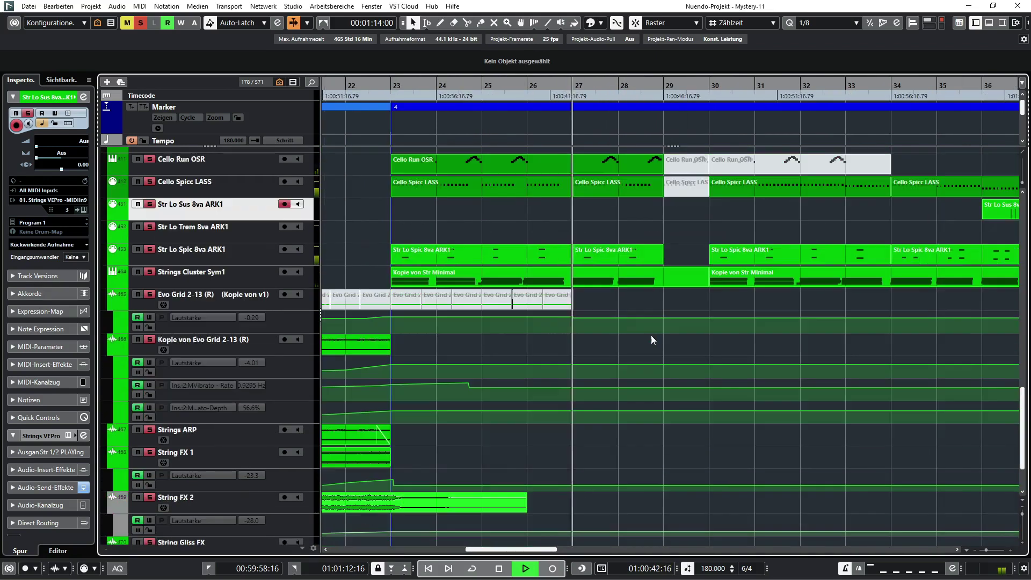
pyautogui.scroll(-3, 651, 335)
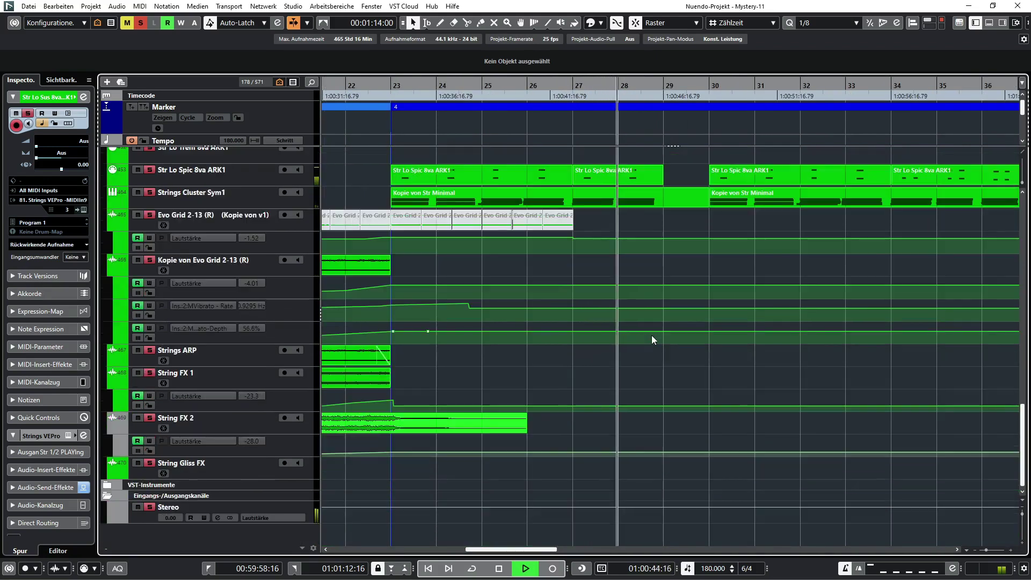
pyautogui.scroll(6, 652, 335)
pyautogui.scroll(6, 652, 335)
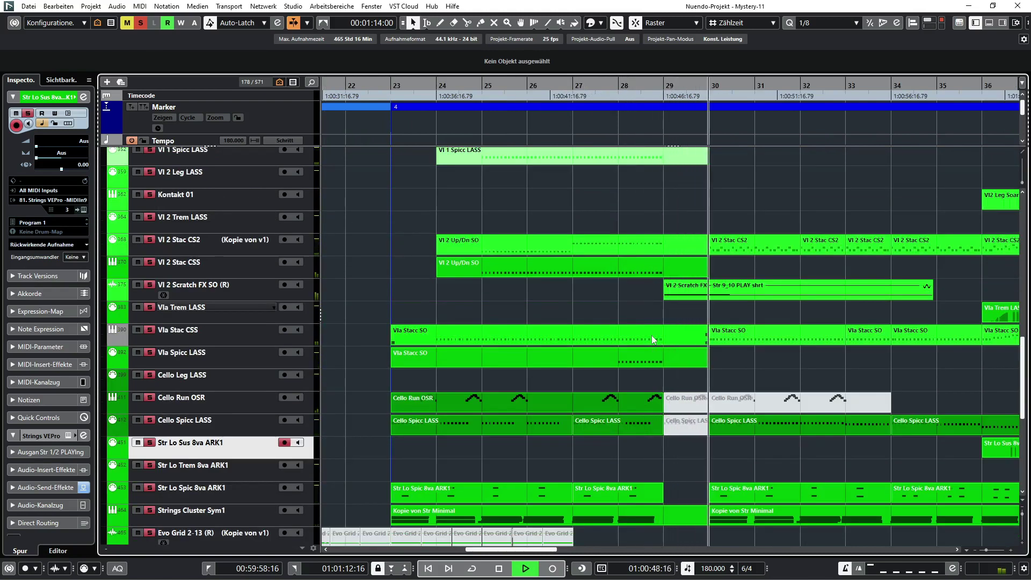
pyautogui.scroll(9, 657, 336)
pyautogui.scroll(-3, 657, 335)
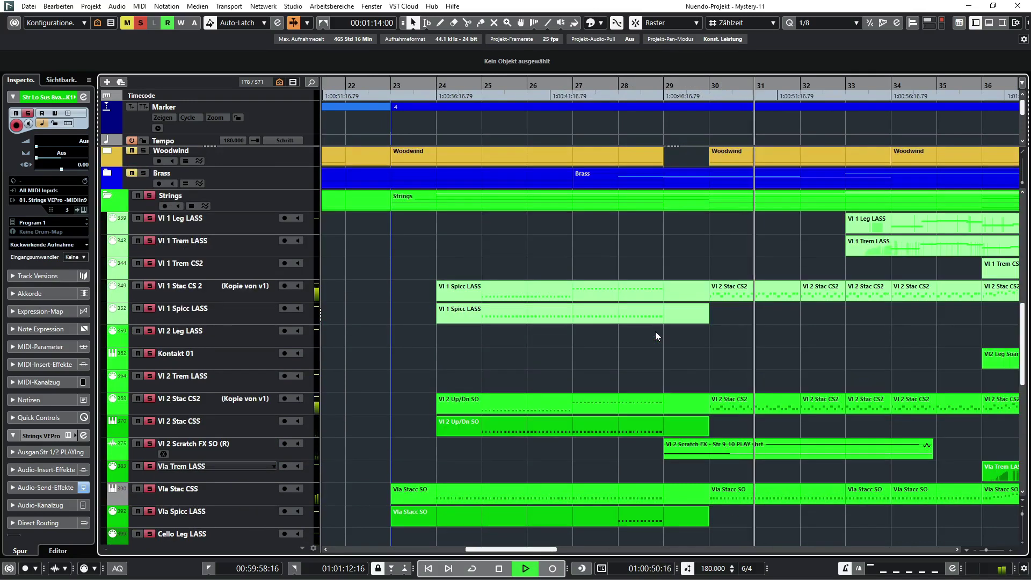
# - Inspect the notes of the Vl 2 Stac CS2 part at bar 32, the Vl 1 Stac CS 2 part at bar 34 and the Vla Stac CSS part at bar 36
pyautogui.doubleClick(691, 402)
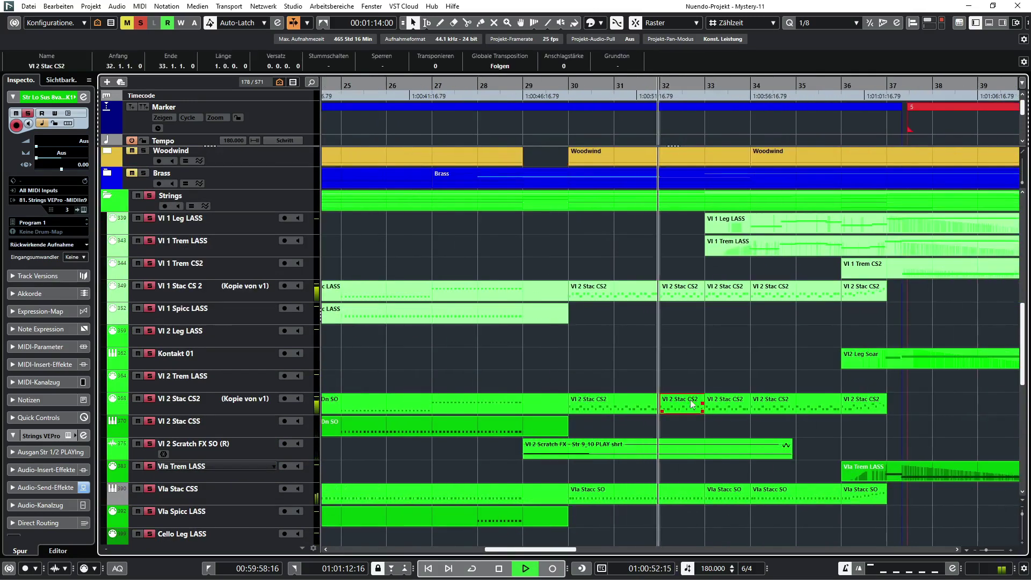
pyautogui.click(1017, 6)
pyautogui.click(665, 290)
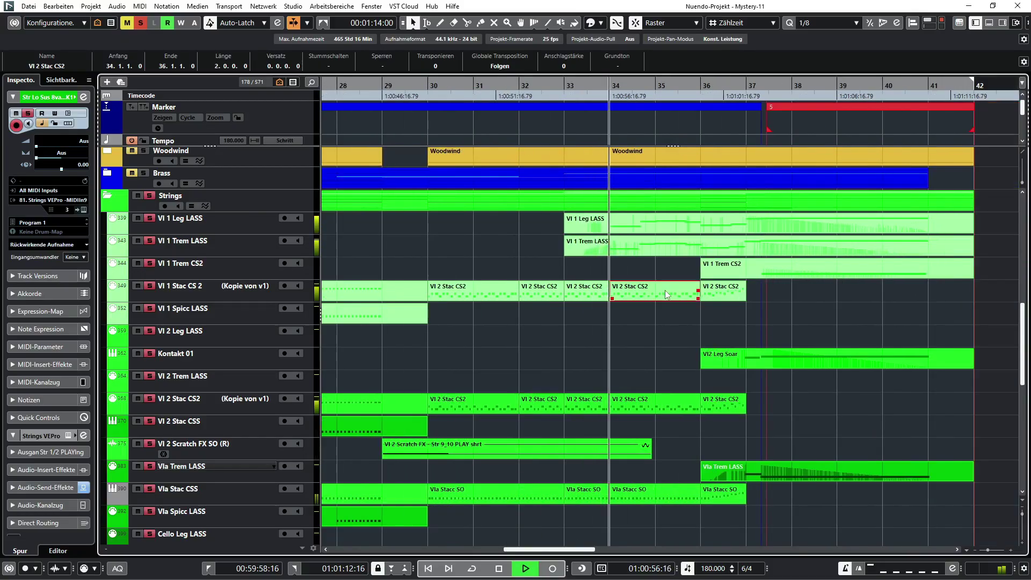
pyautogui.doubleClick(664, 290)
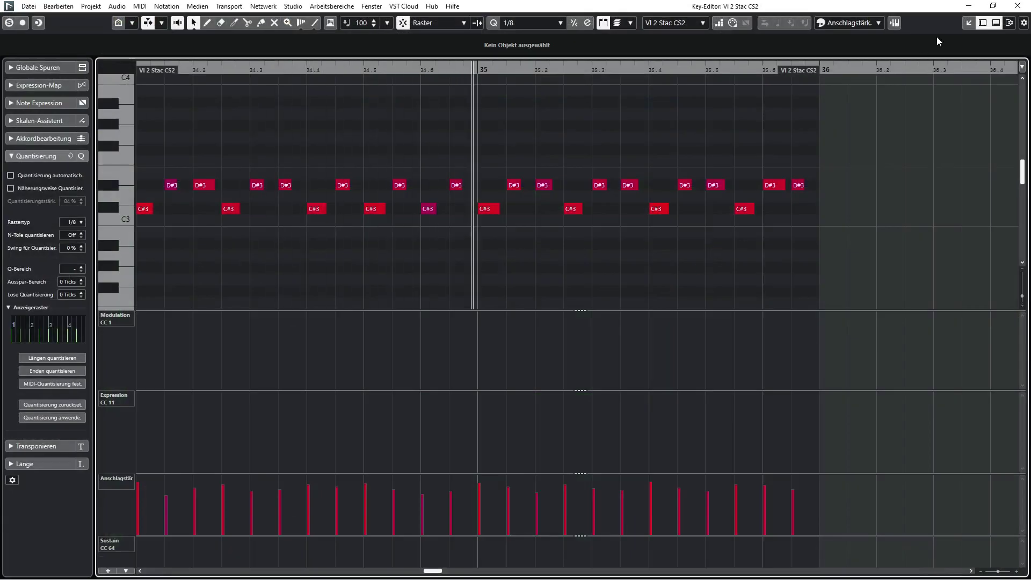
pyautogui.click(1019, 6)
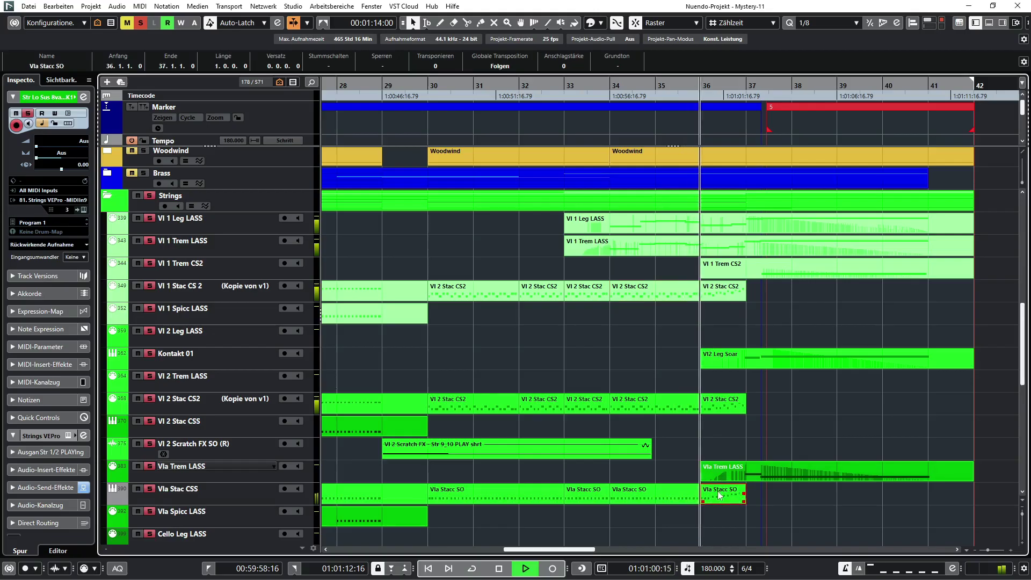
pyautogui.doubleClick(722, 490)
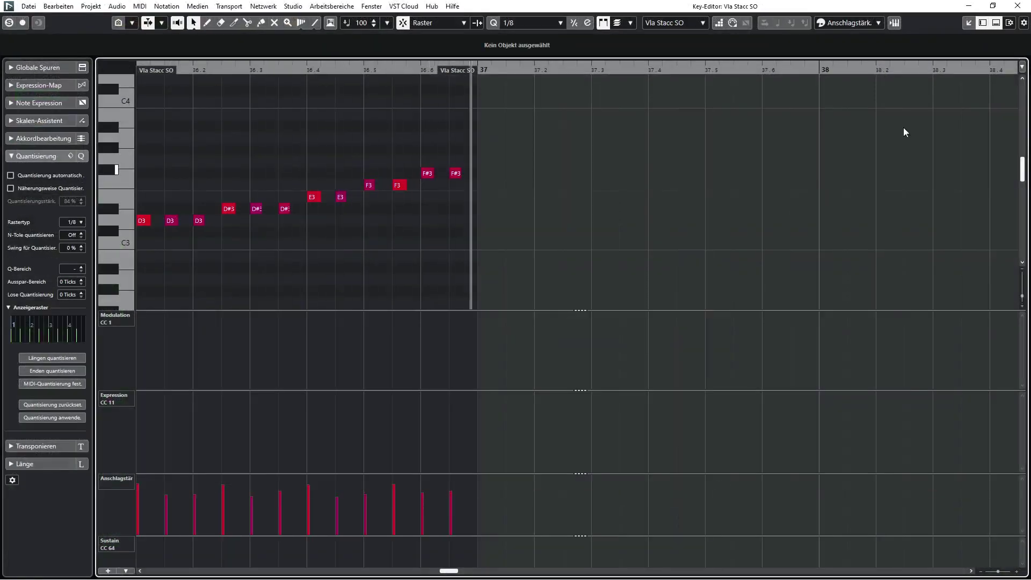
pyautogui.click(1018, 6)
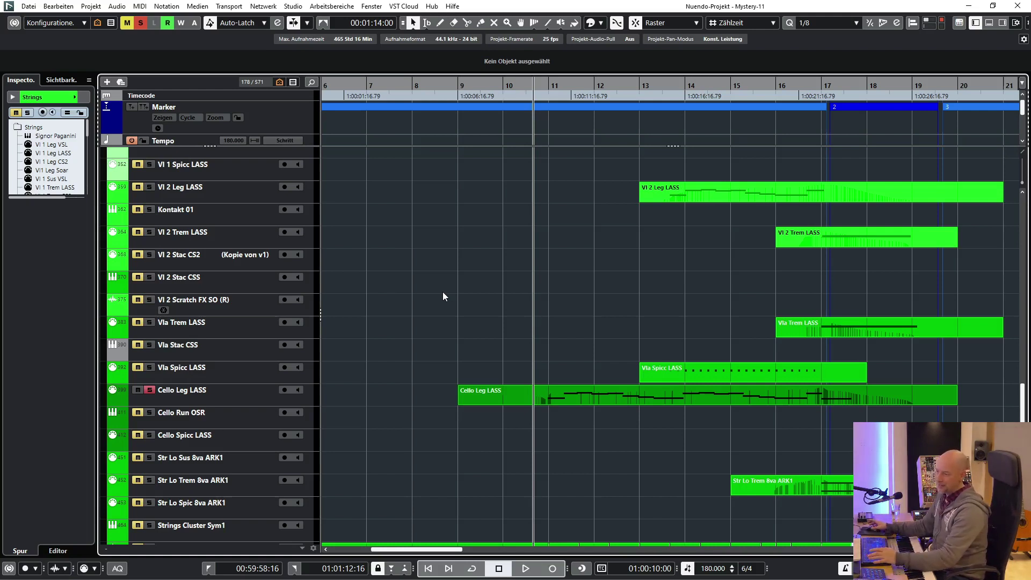
# - Play the soloed Cello Leg LASS track from the middle of bar 10
pyautogui.press('space')
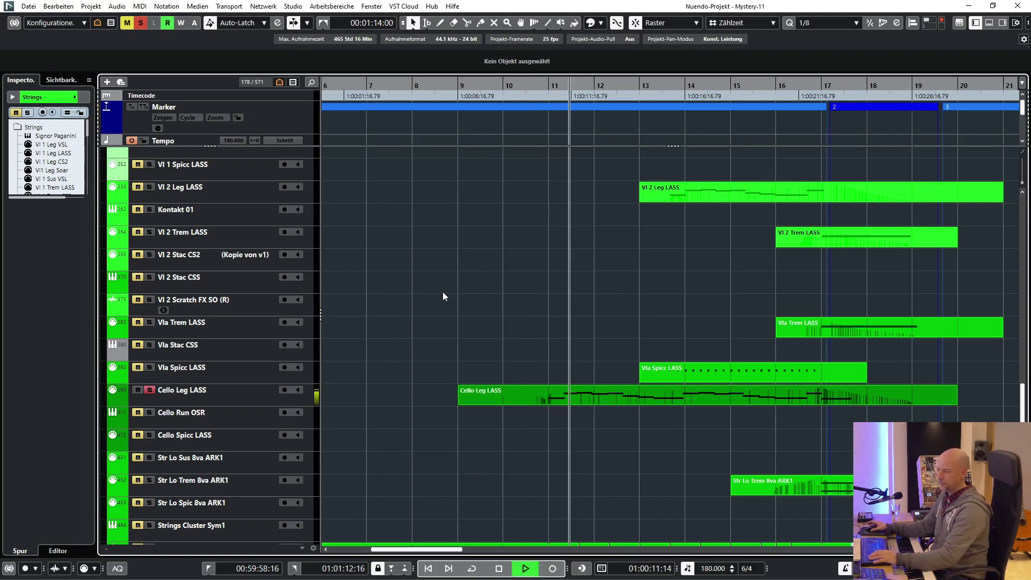